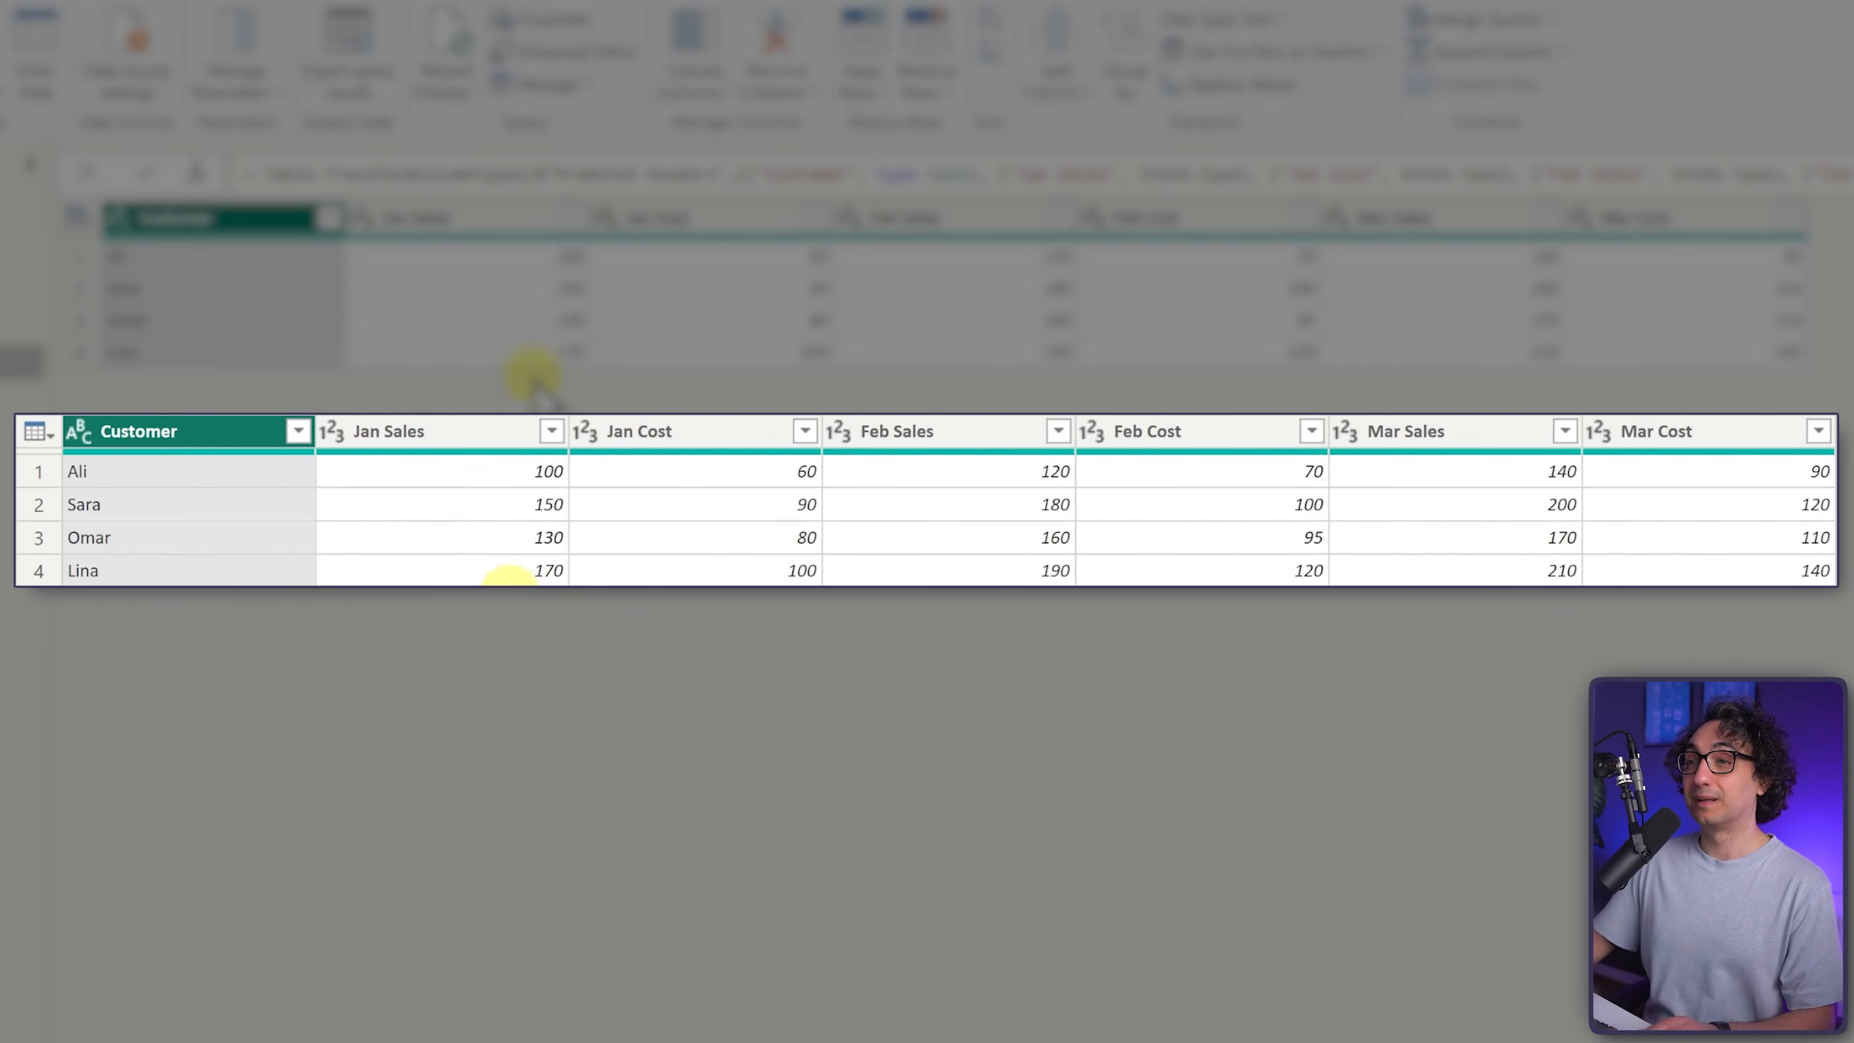
- Examine the first customer's row across the January to March sales and cost columns of the sales_monthly table
{"action": "left_click", "coordinate": [513, 676]}
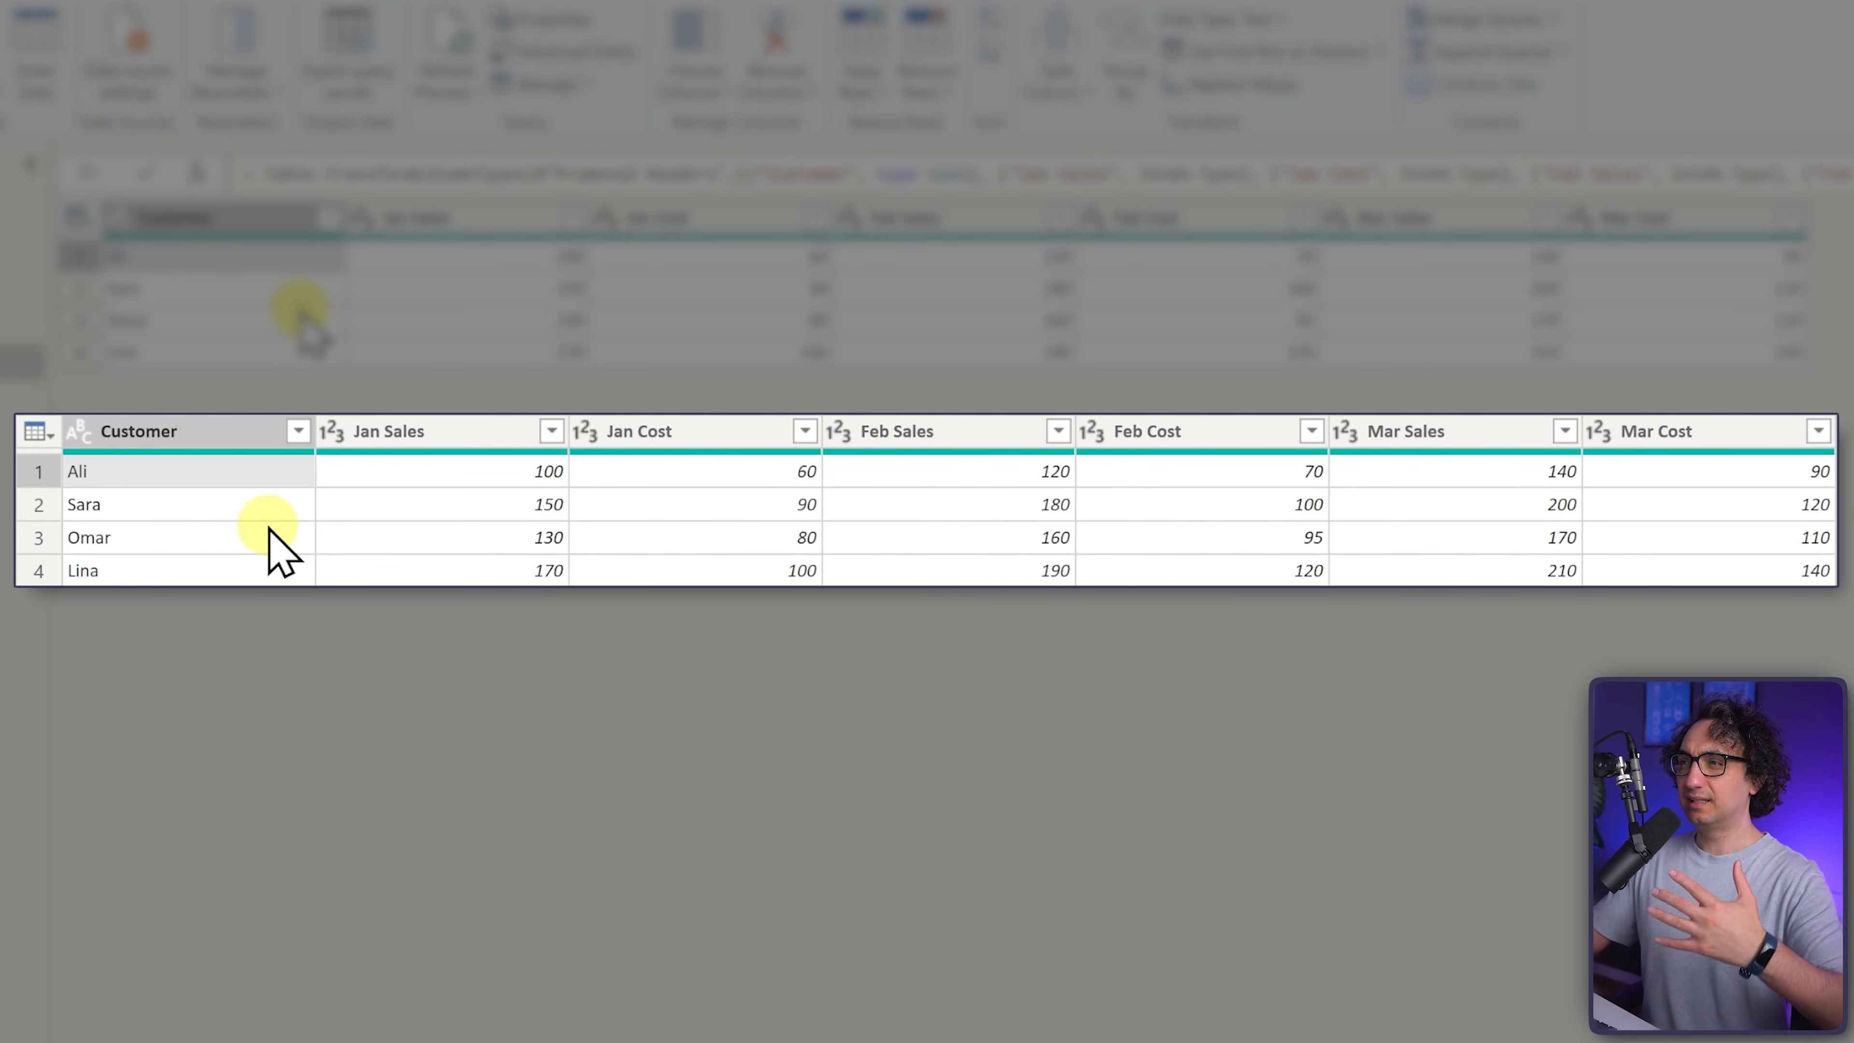
{"action": "left_click", "coordinate": [195, 474]}
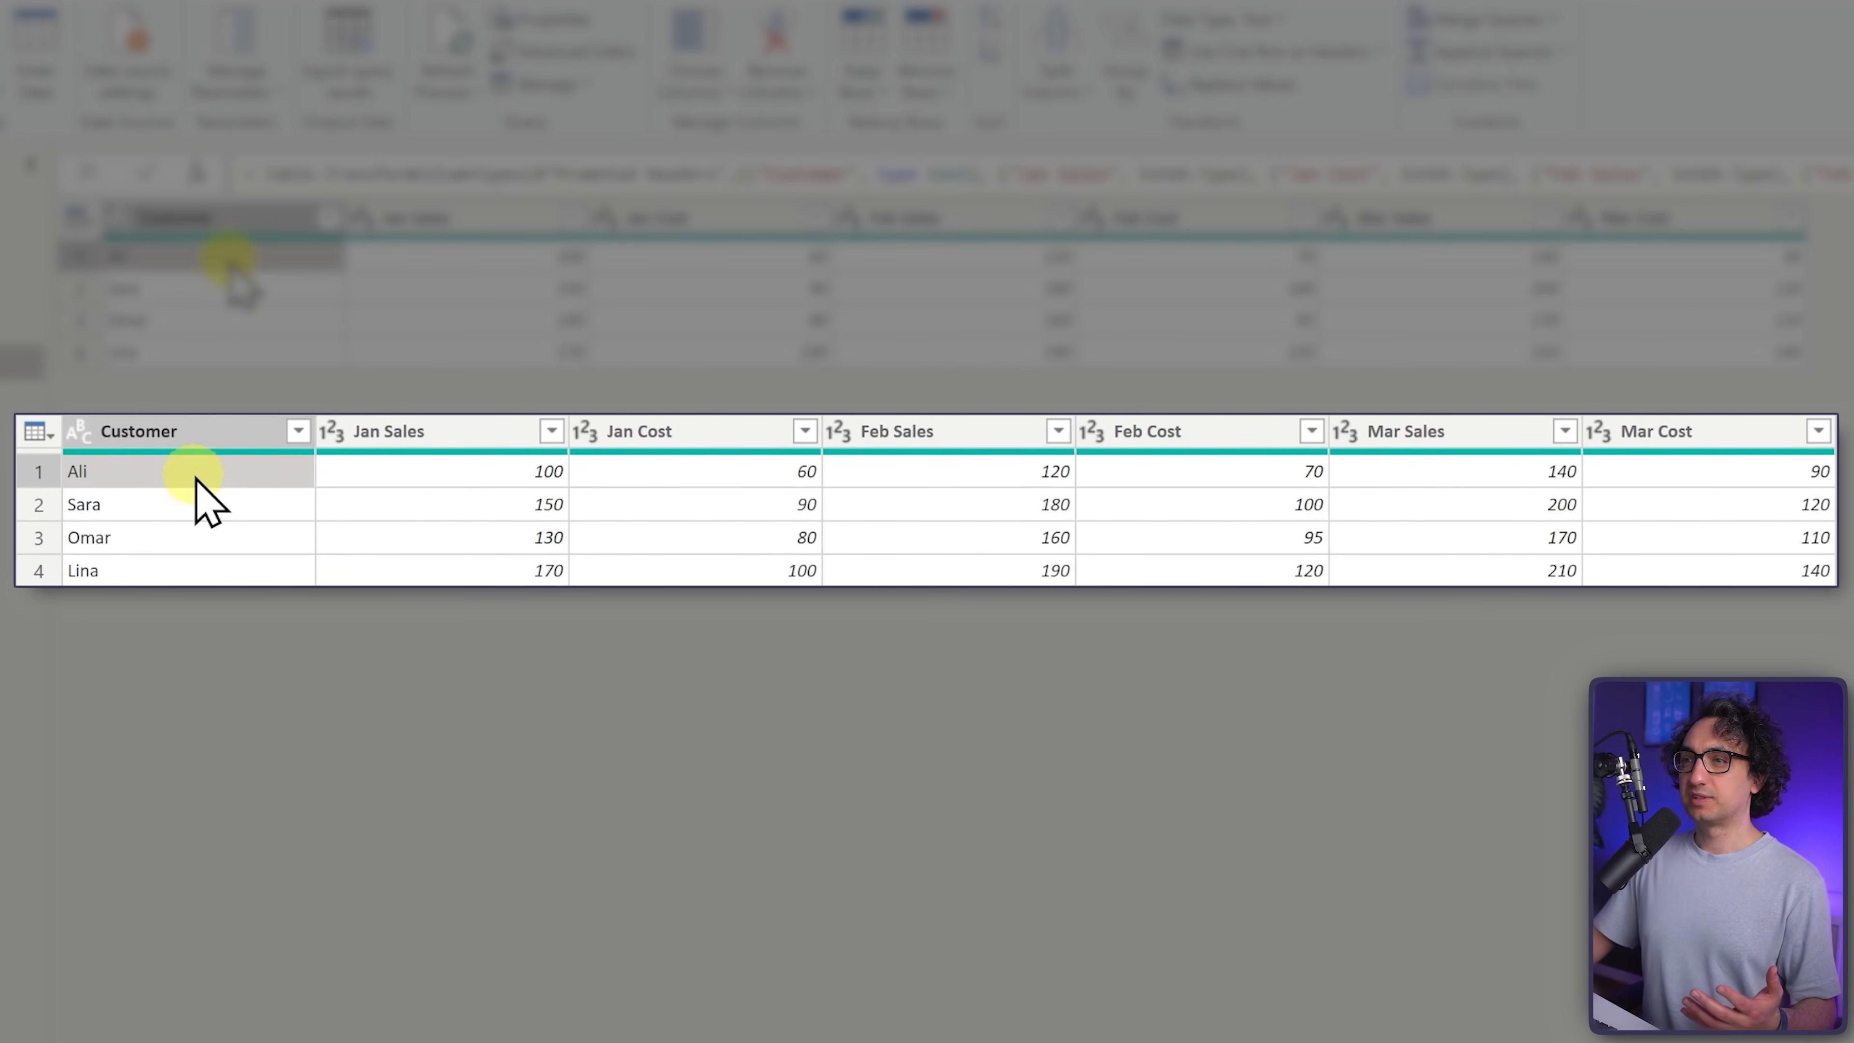
{"action": "left_click", "coordinate": [431, 476]}
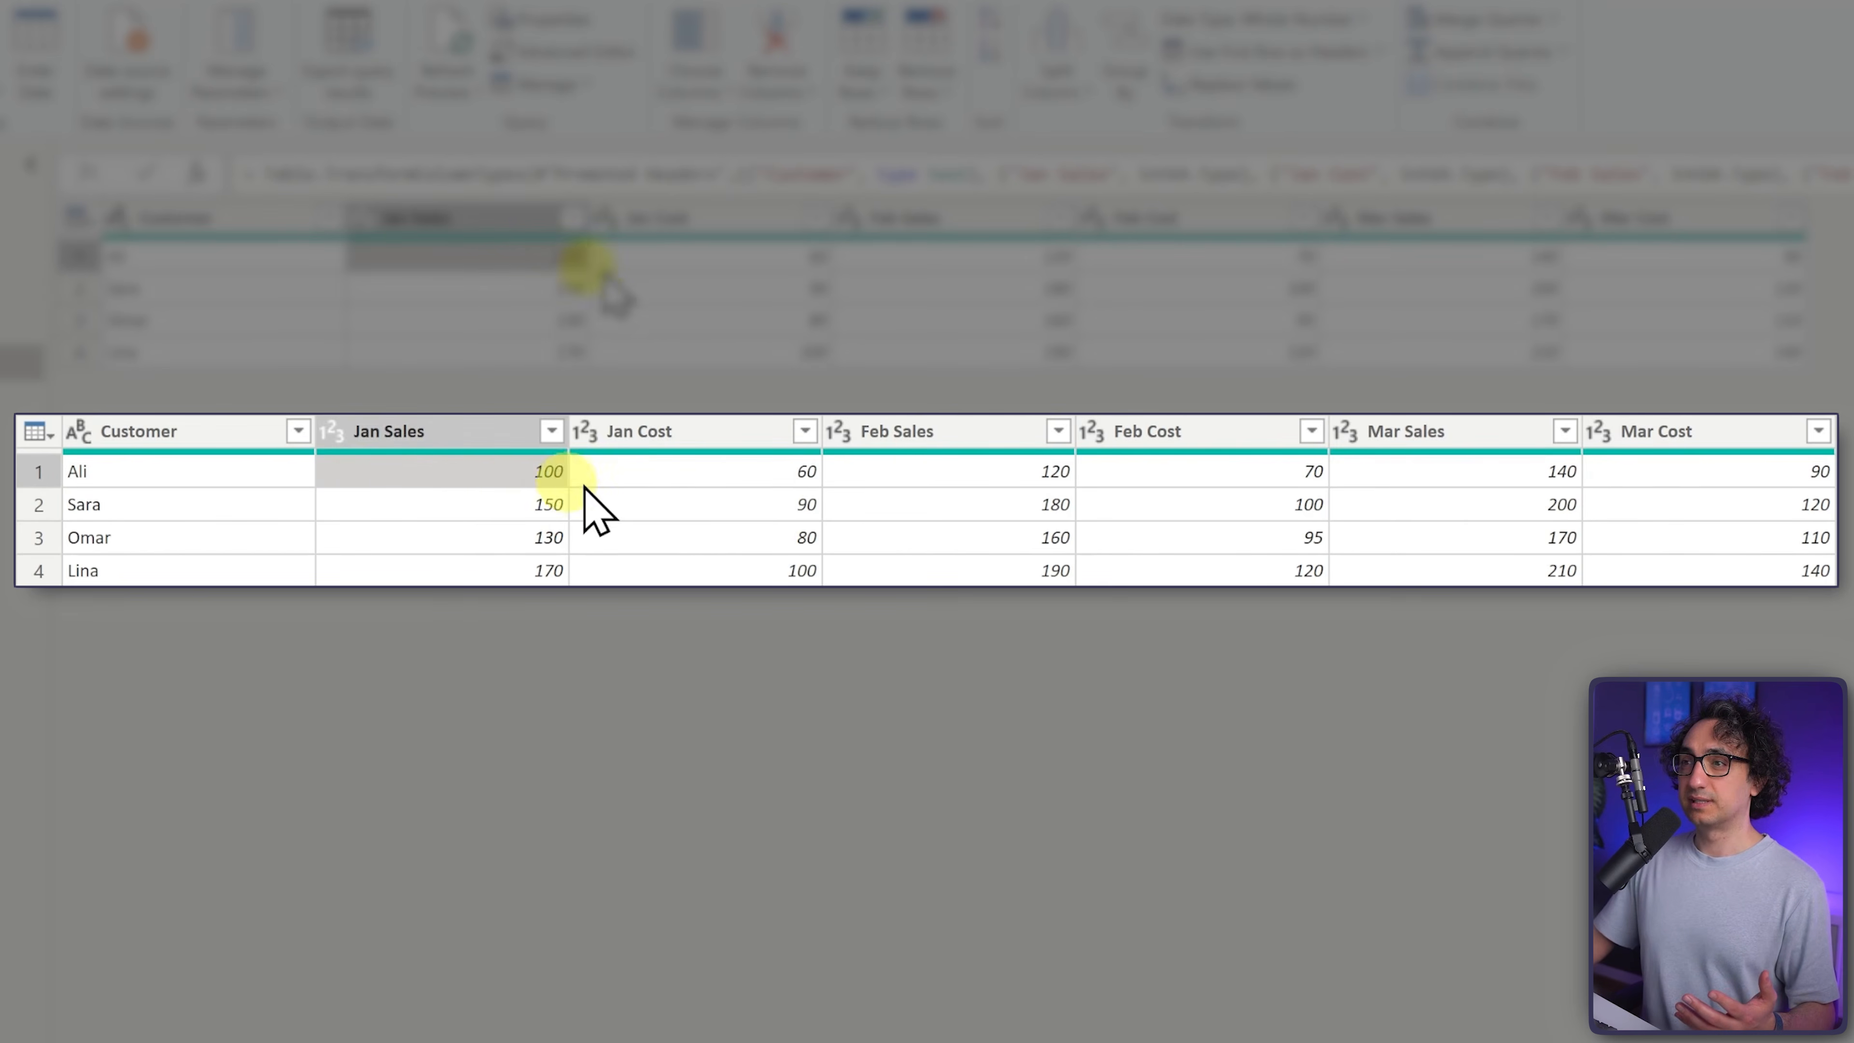
{"action": "left_click", "coordinate": [701, 473]}
{"action": "left_click", "coordinate": [949, 473]}
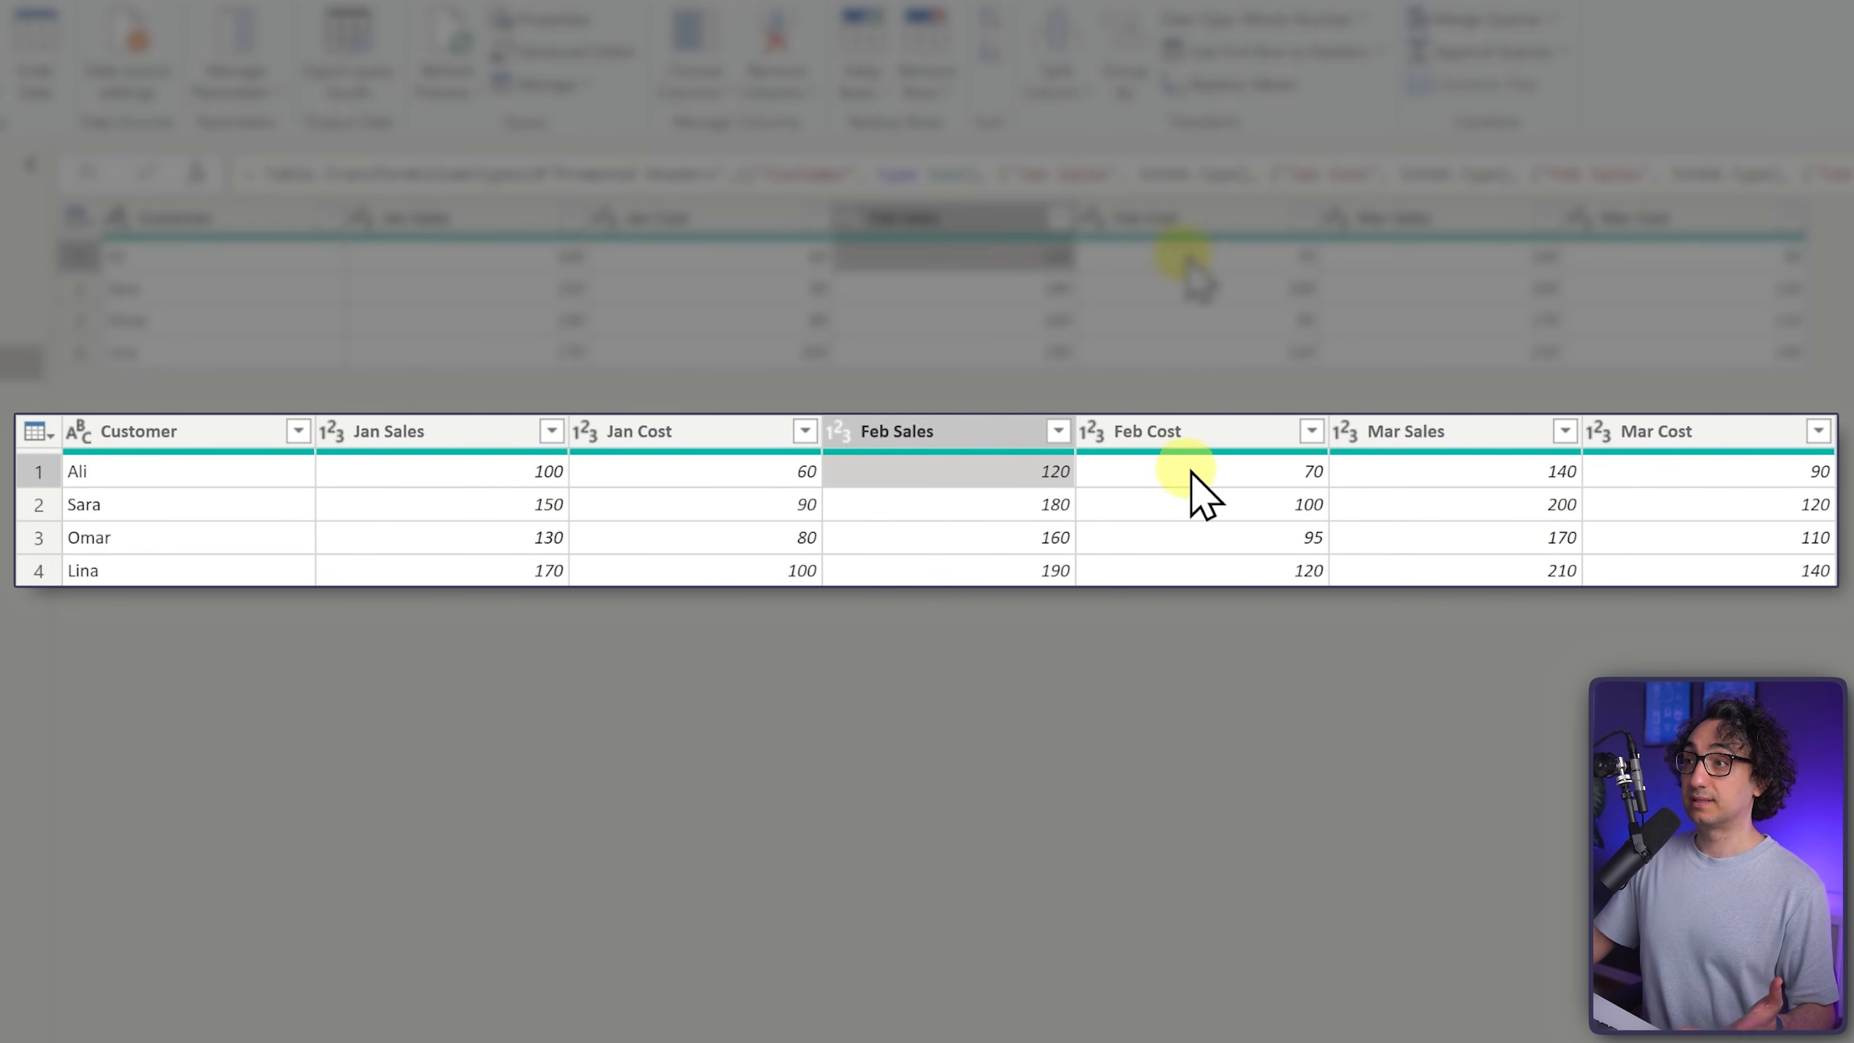
{"action": "left_click", "coordinate": [1307, 473]}
{"action": "left_click", "coordinate": [1474, 473]}
{"action": "left_click", "coordinate": [1716, 473]}
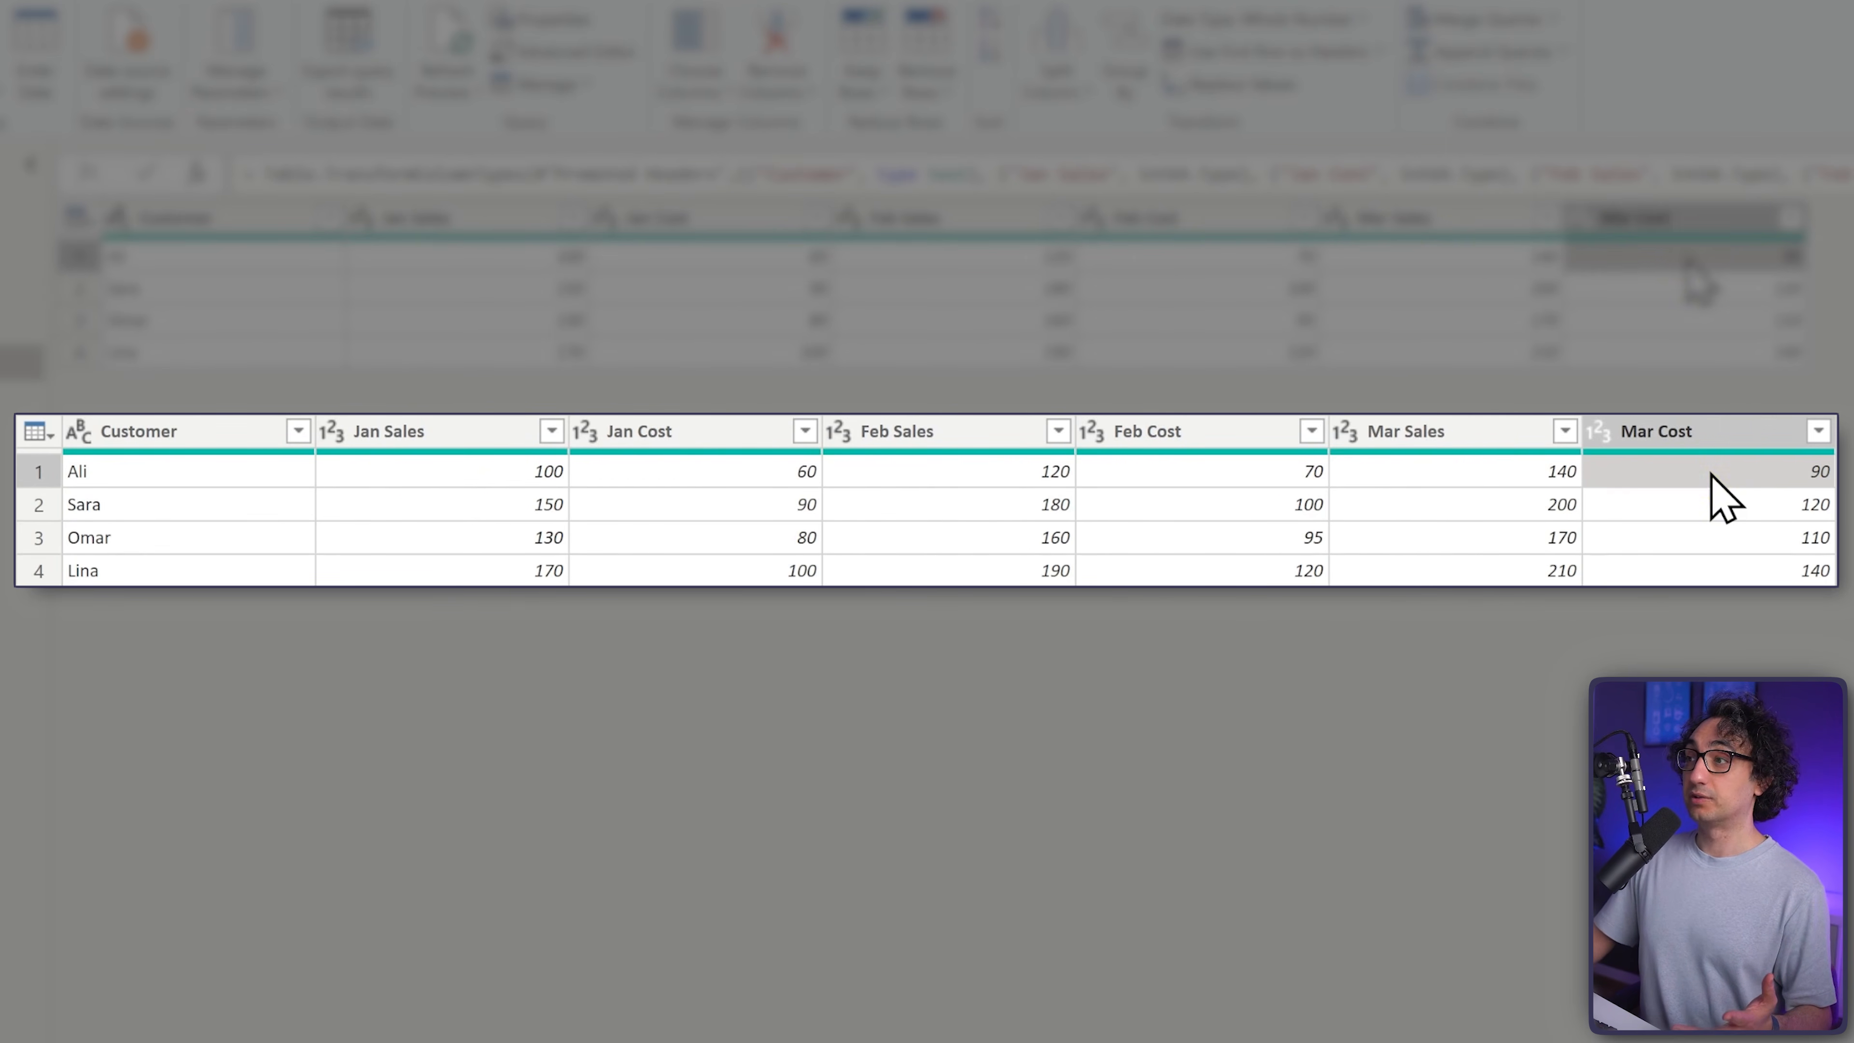
{"action": "left_click", "coordinate": [179, 508]}
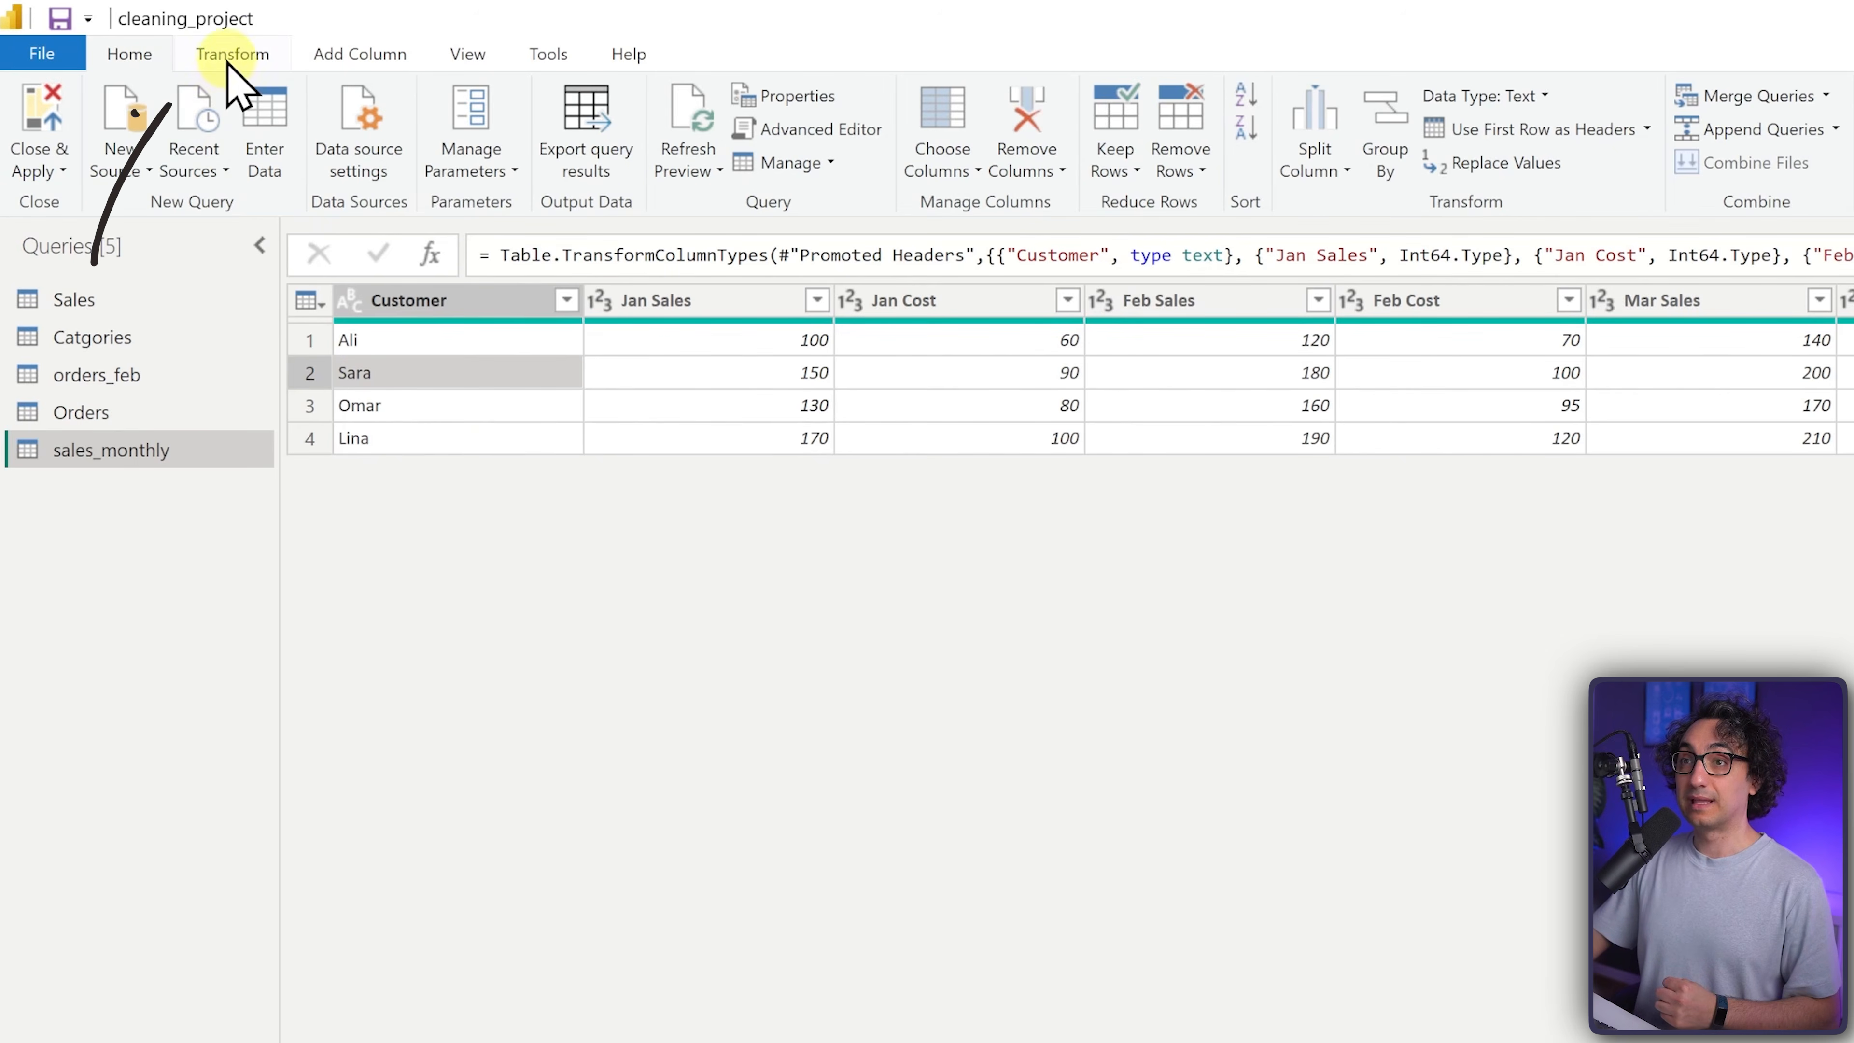
{"action": "left_click", "coordinate": [232, 54]}
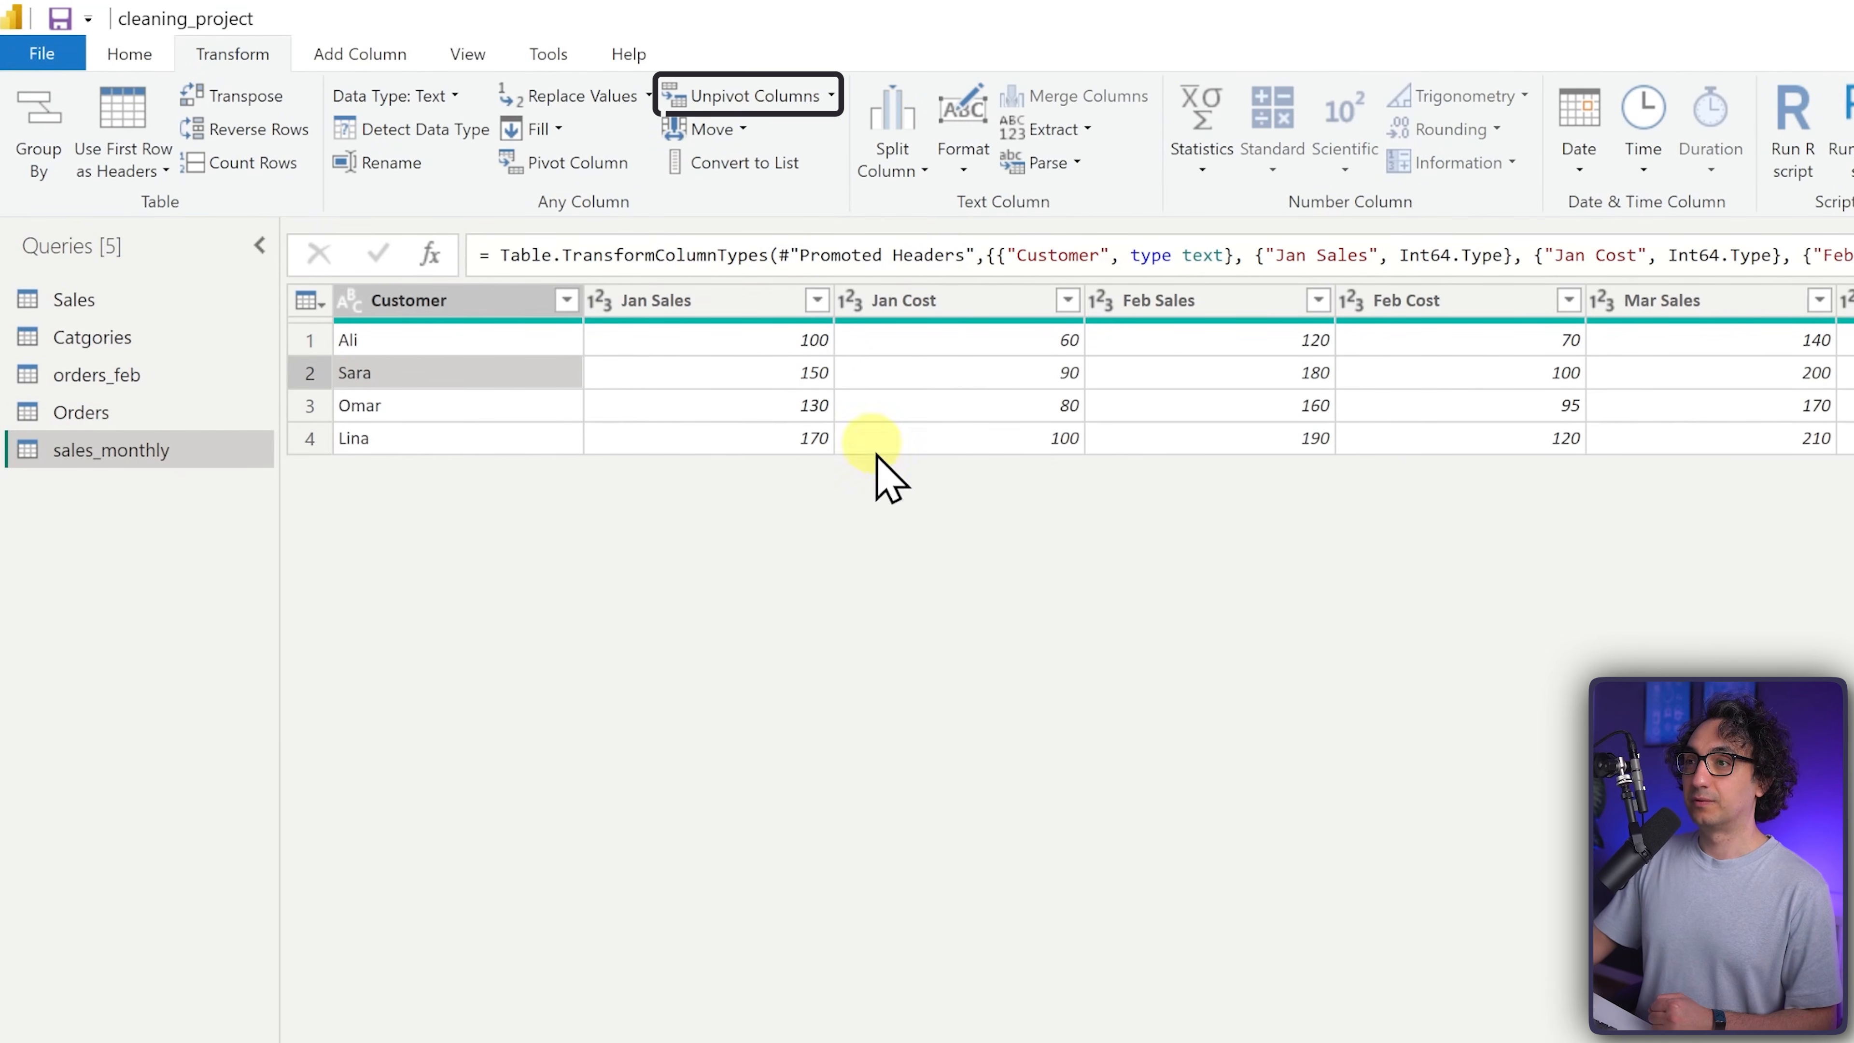
{"action": "left_click", "coordinate": [832, 97]}
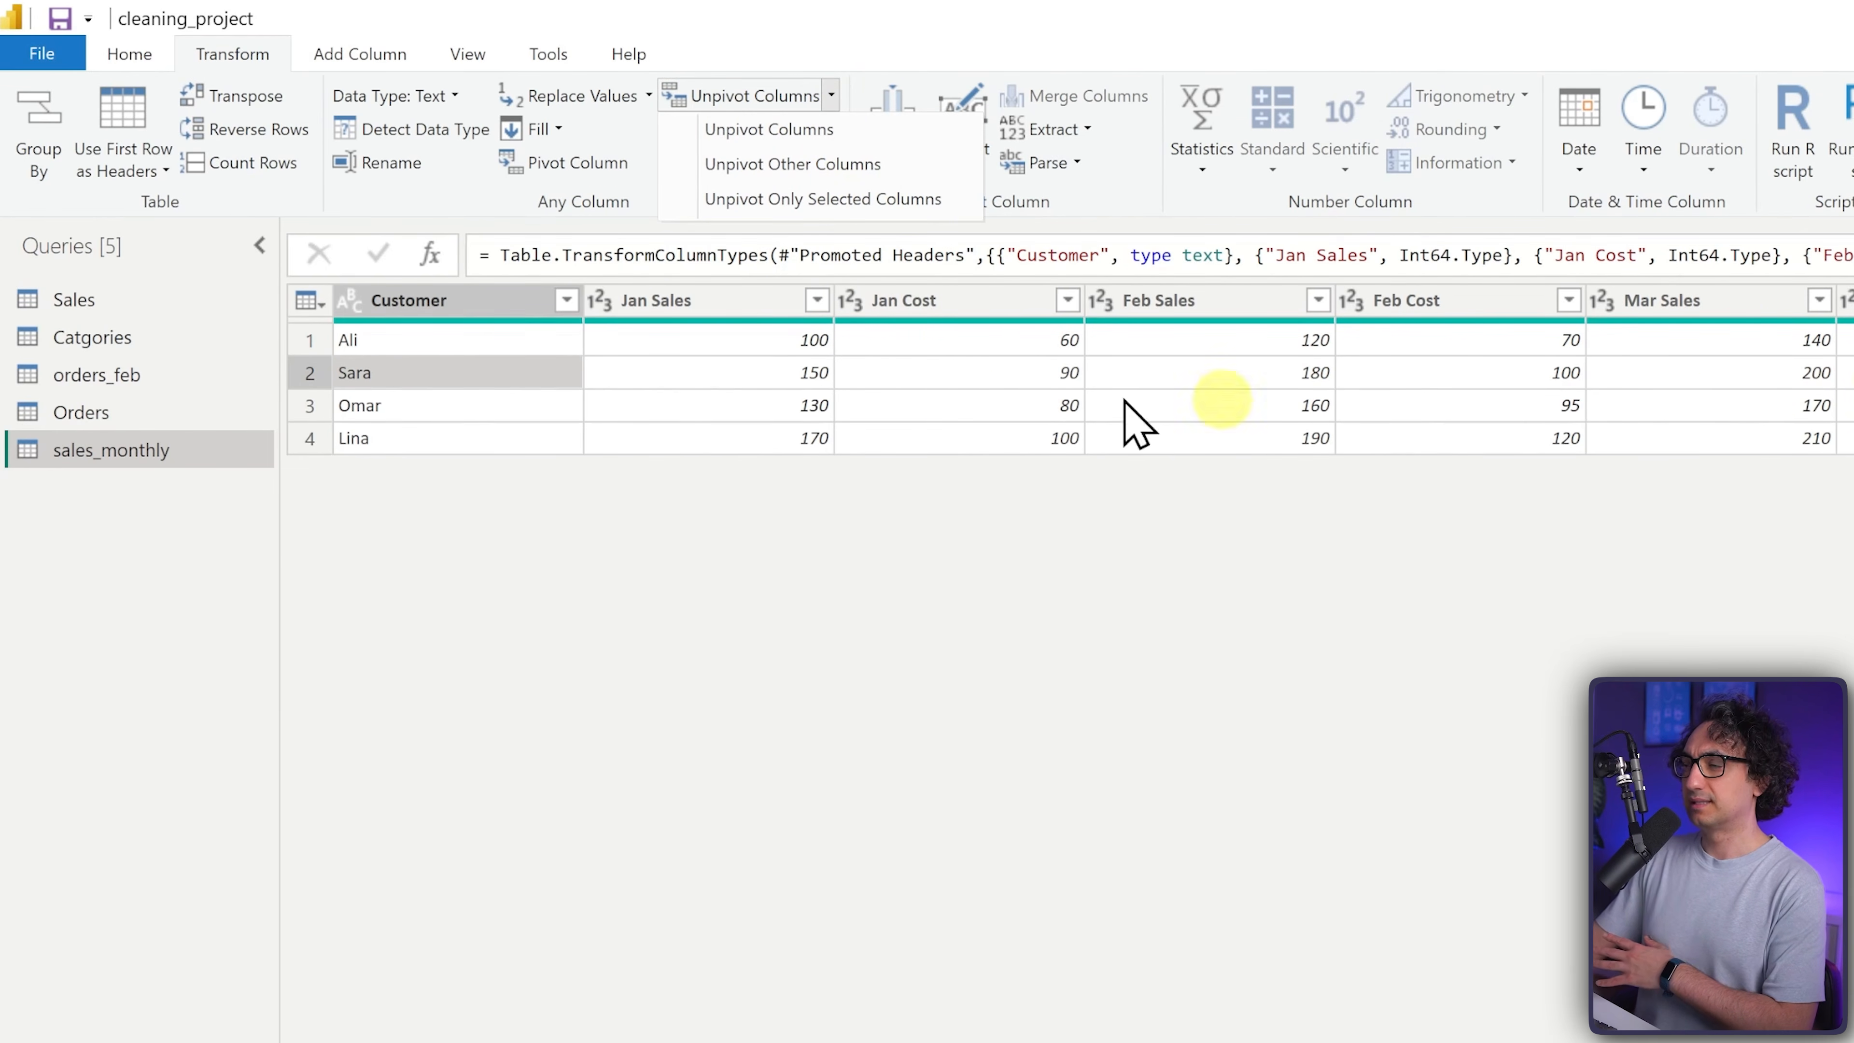
{"action": "left_click", "coordinate": [706, 307]}
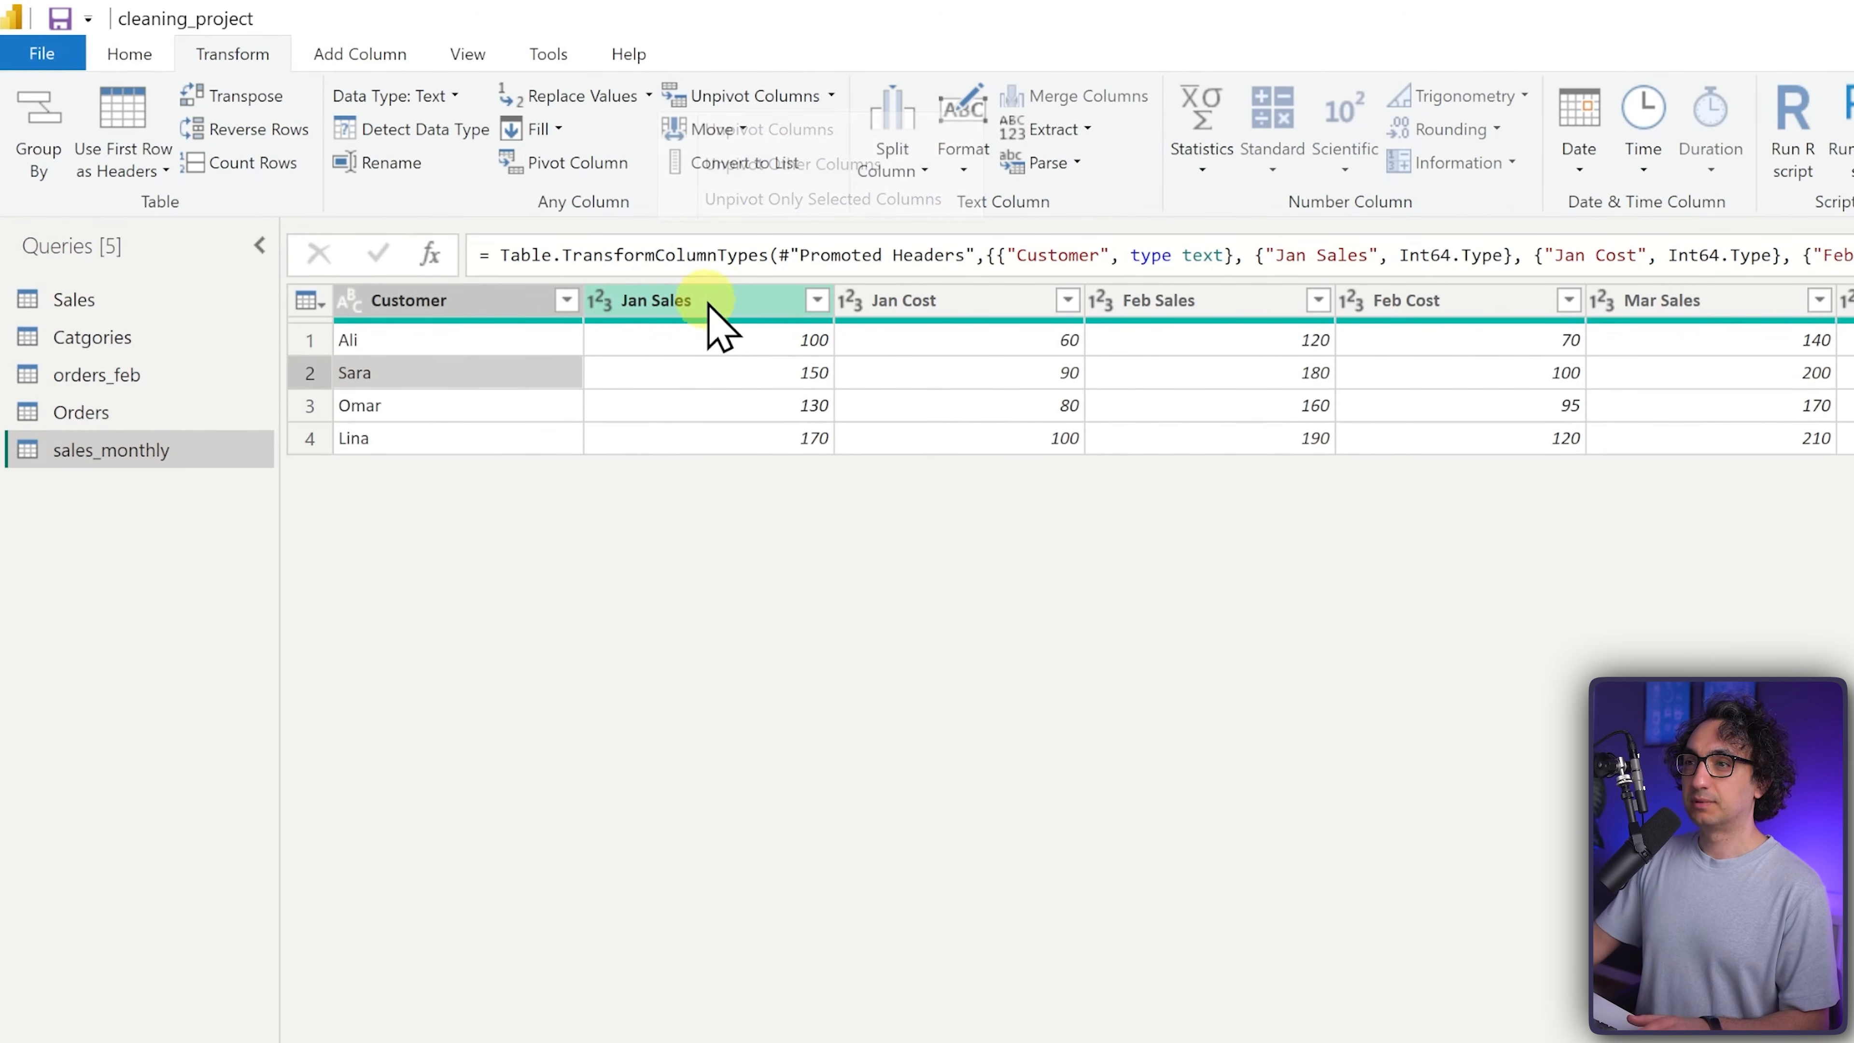
{"action": "left_click", "coordinate": [1004, 318], "text": "ctrl"}
{"action": "left_click", "coordinate": [1260, 320], "text": "ctrl"}
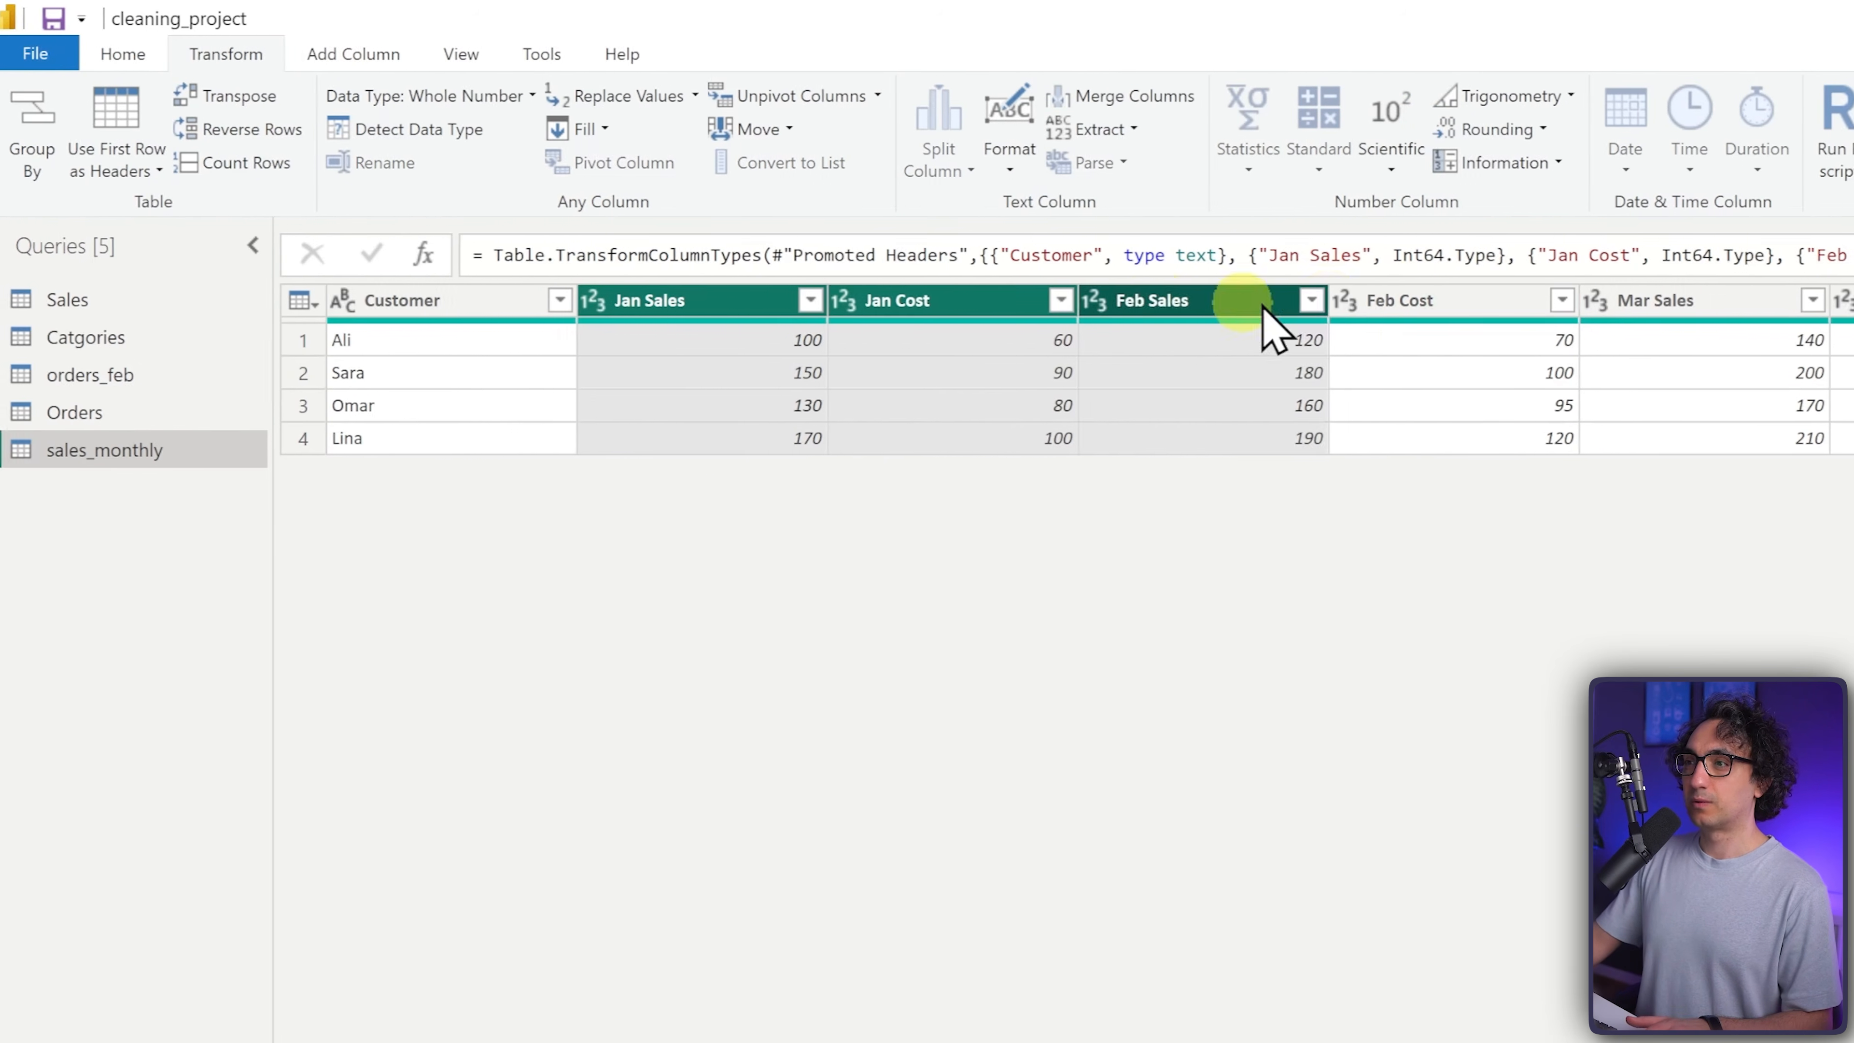
{"action": "left_click", "coordinate": [1470, 320], "text": "ctrl"}
{"action": "left_click", "coordinate": [1752, 320], "text": "ctrl"}
{"action": "left_click", "coordinate": [1661, 321], "text": "ctrl"}
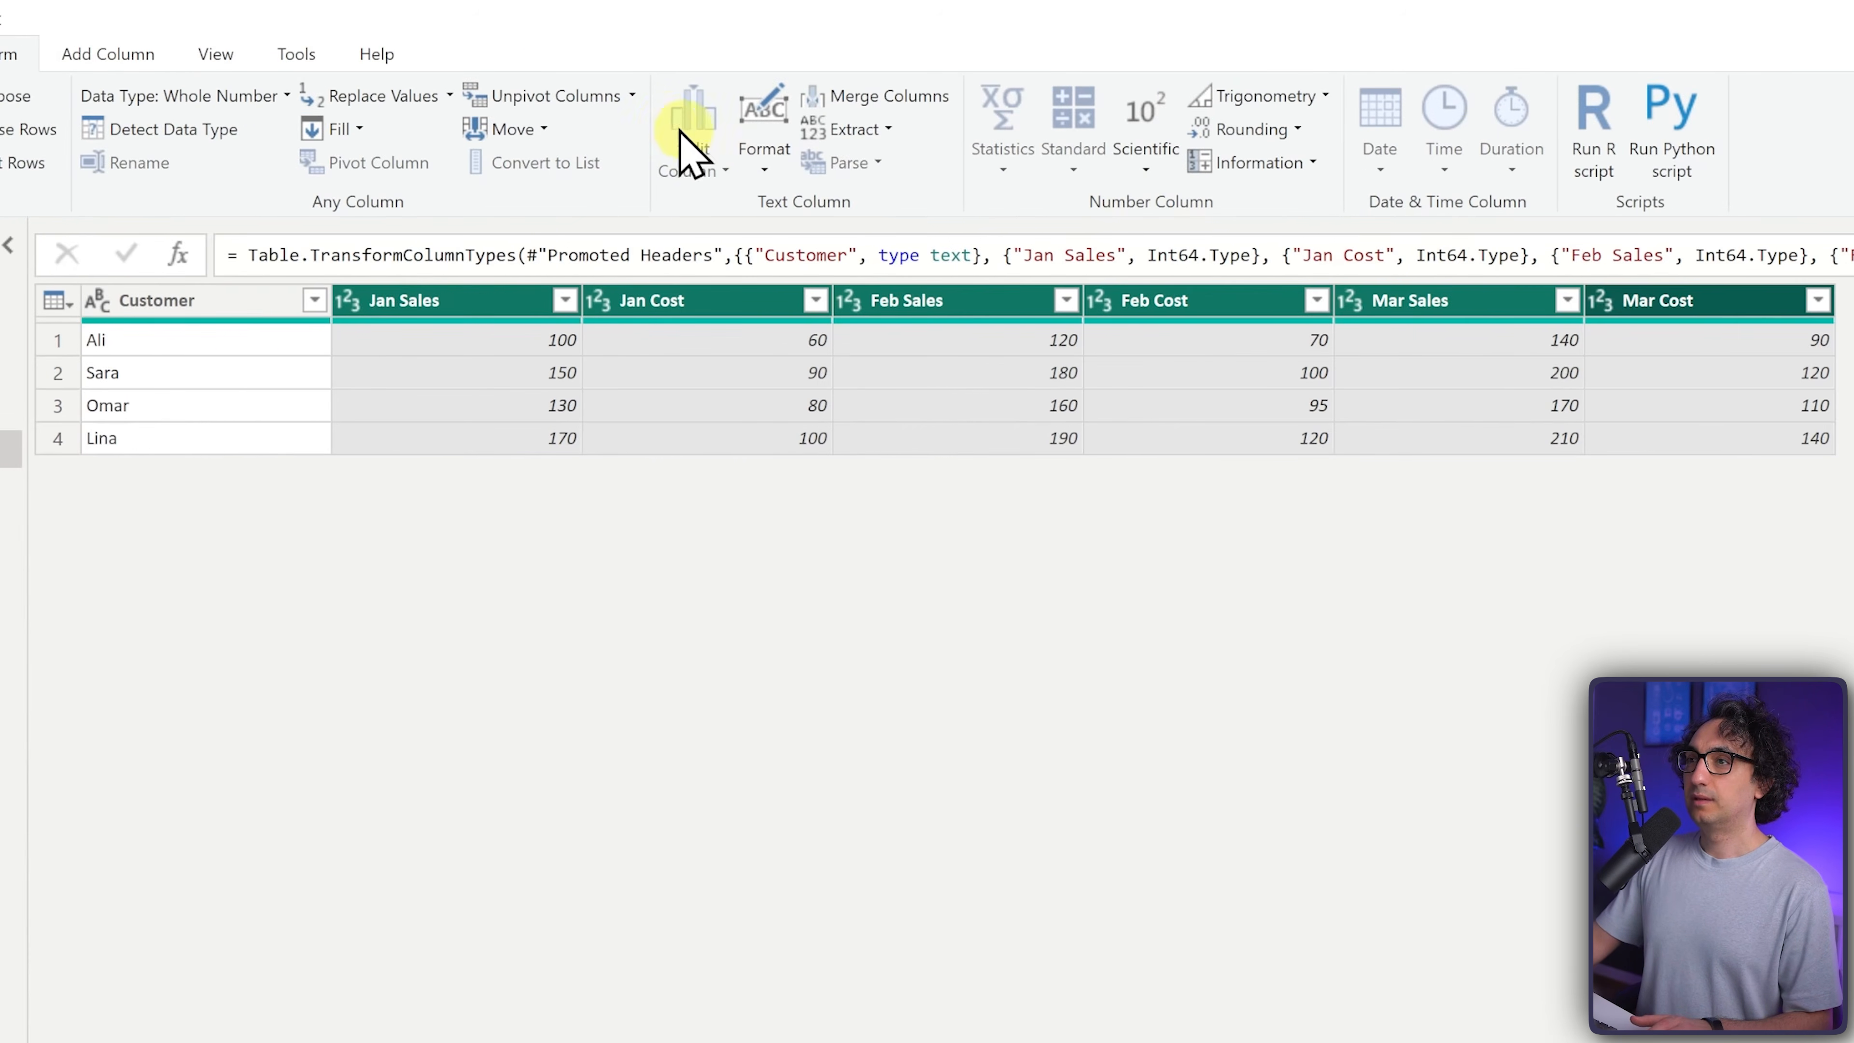
{"action": "left_click", "coordinate": [632, 96]}
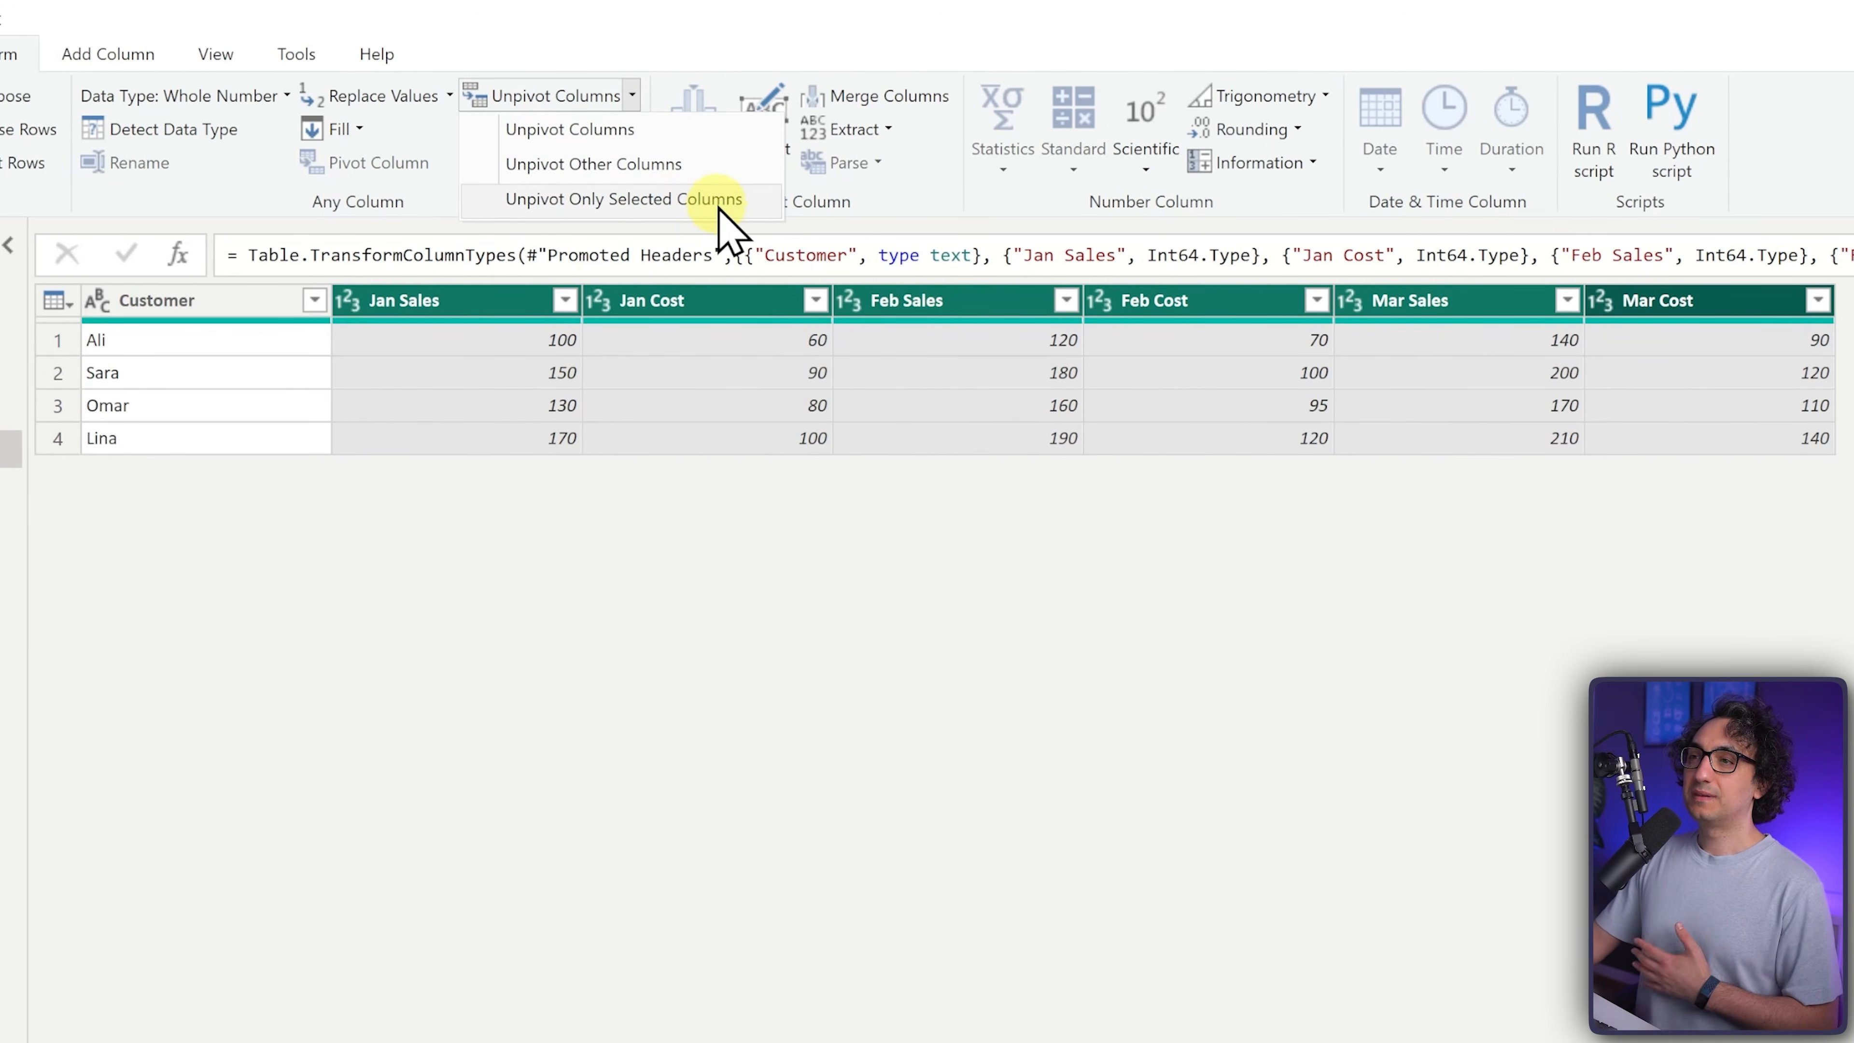
- Unpivot all columns other than Customer in the sales_monthly query
{"action": "left_click", "coordinate": [266, 308]}
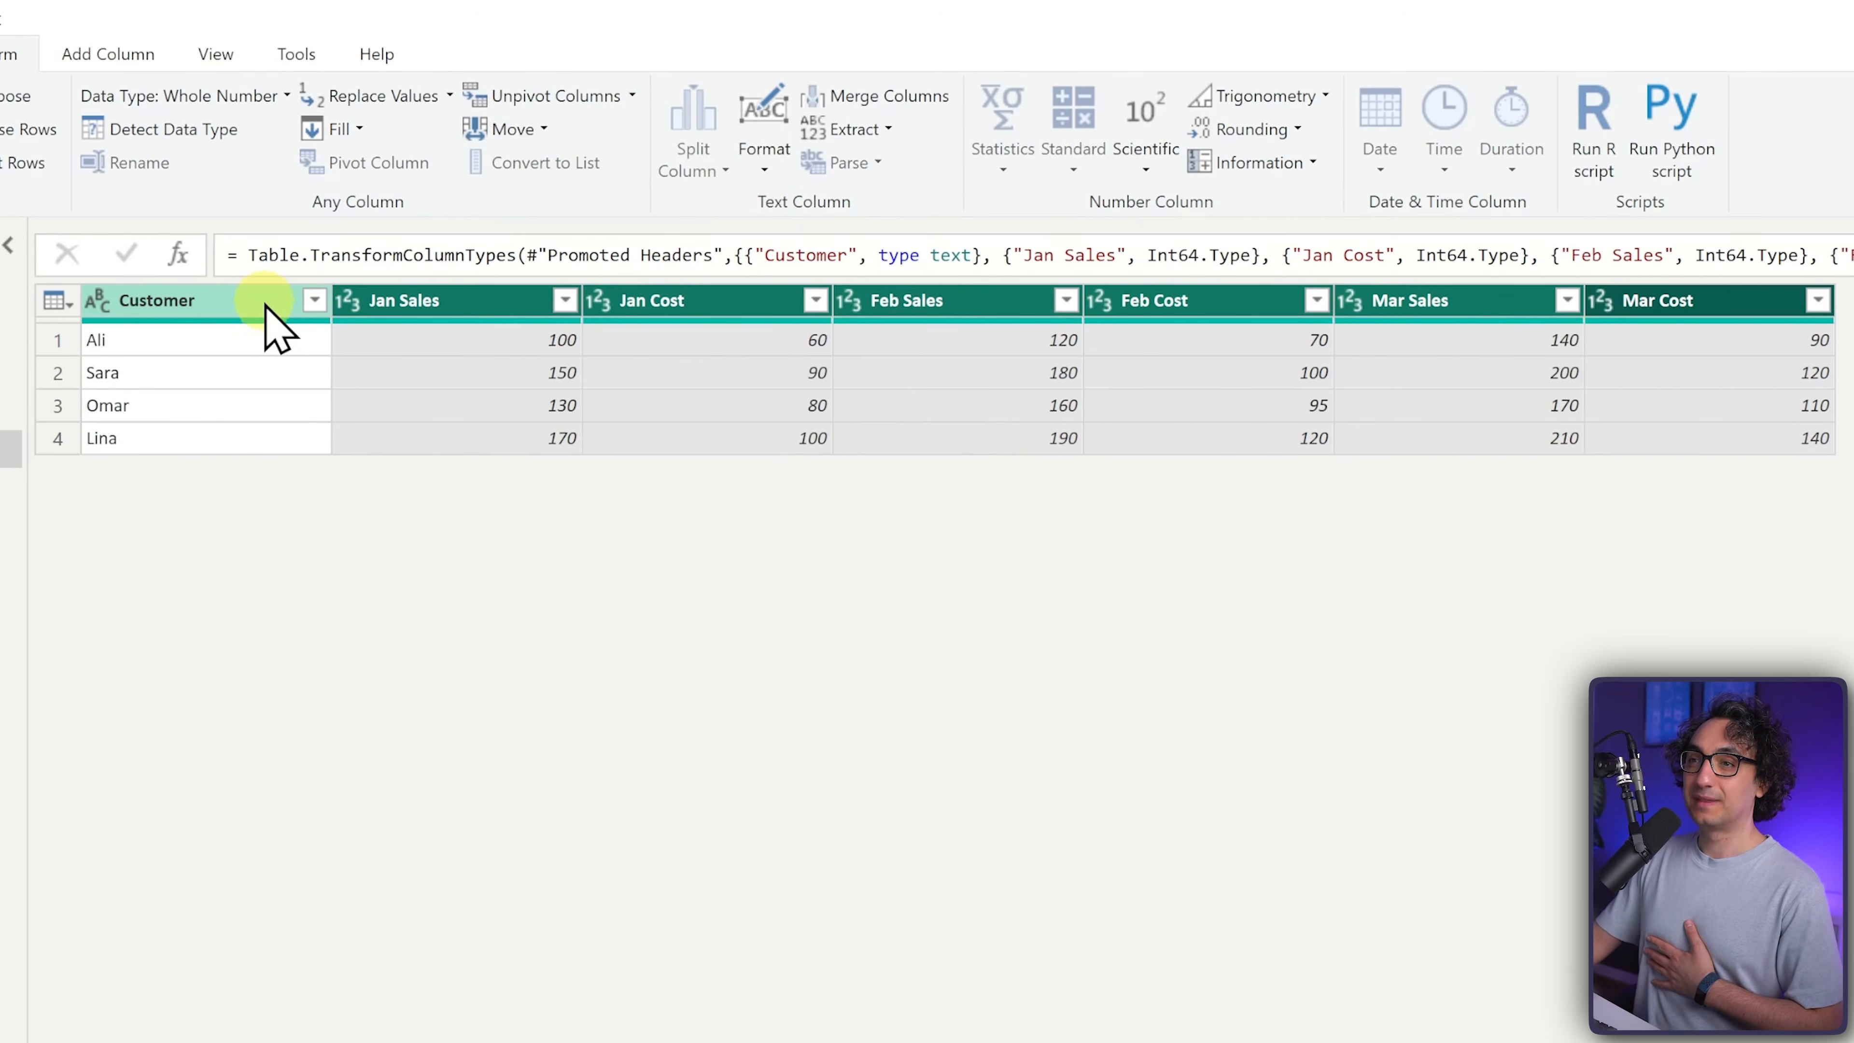
{"action": "left_click", "coordinate": [239, 348]}
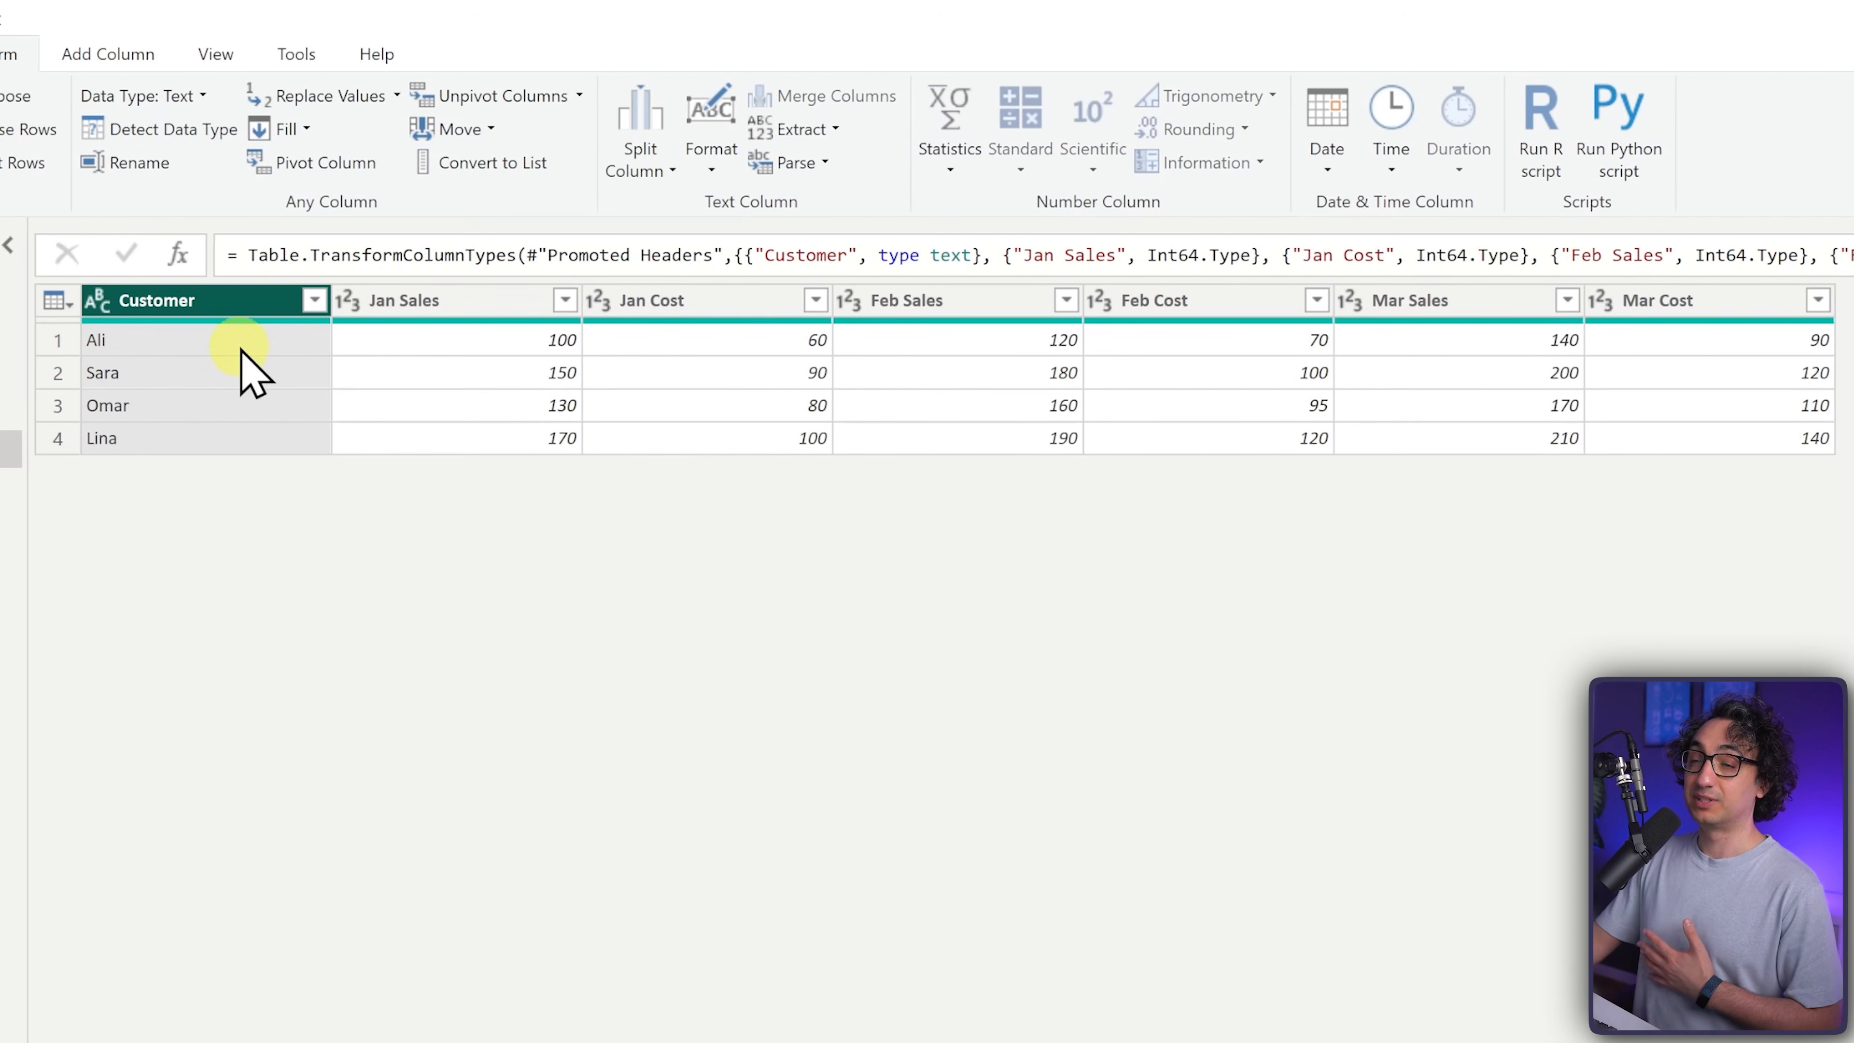
{"action": "left_click", "coordinate": [580, 97]}
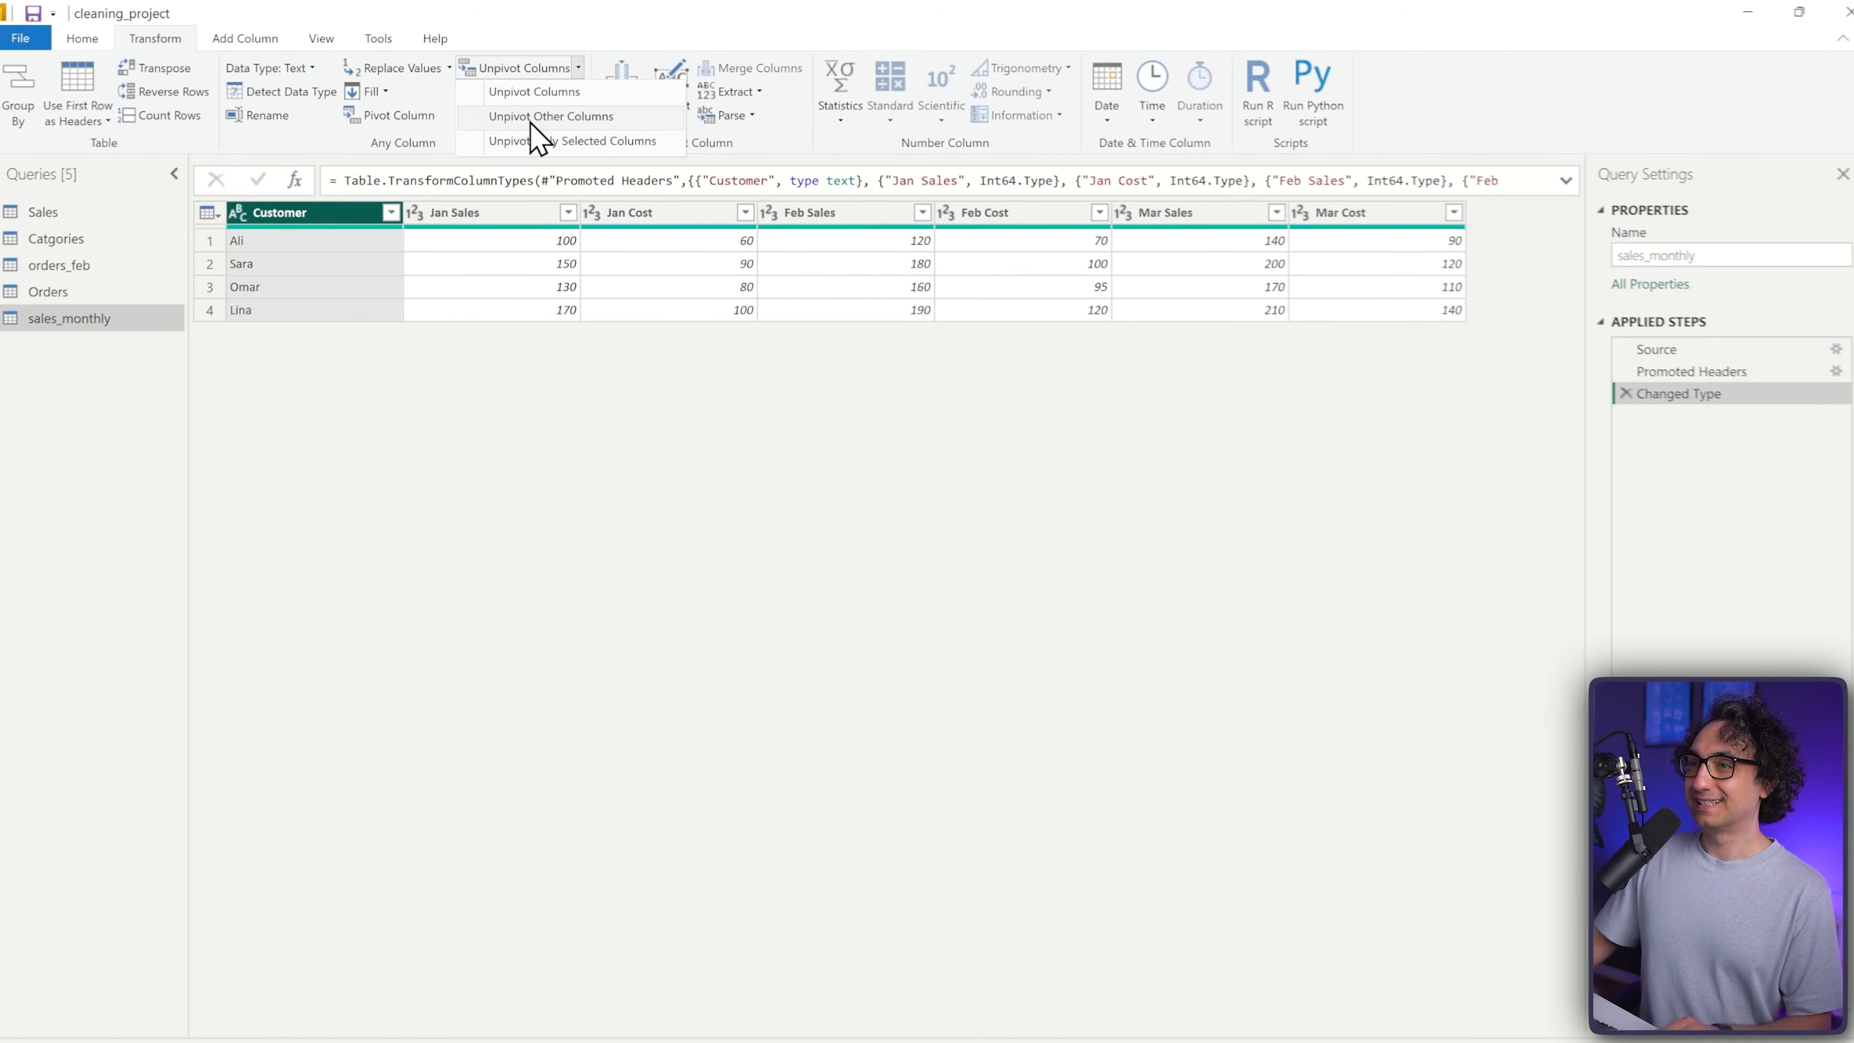
{"action": "left_click", "coordinate": [541, 119]}
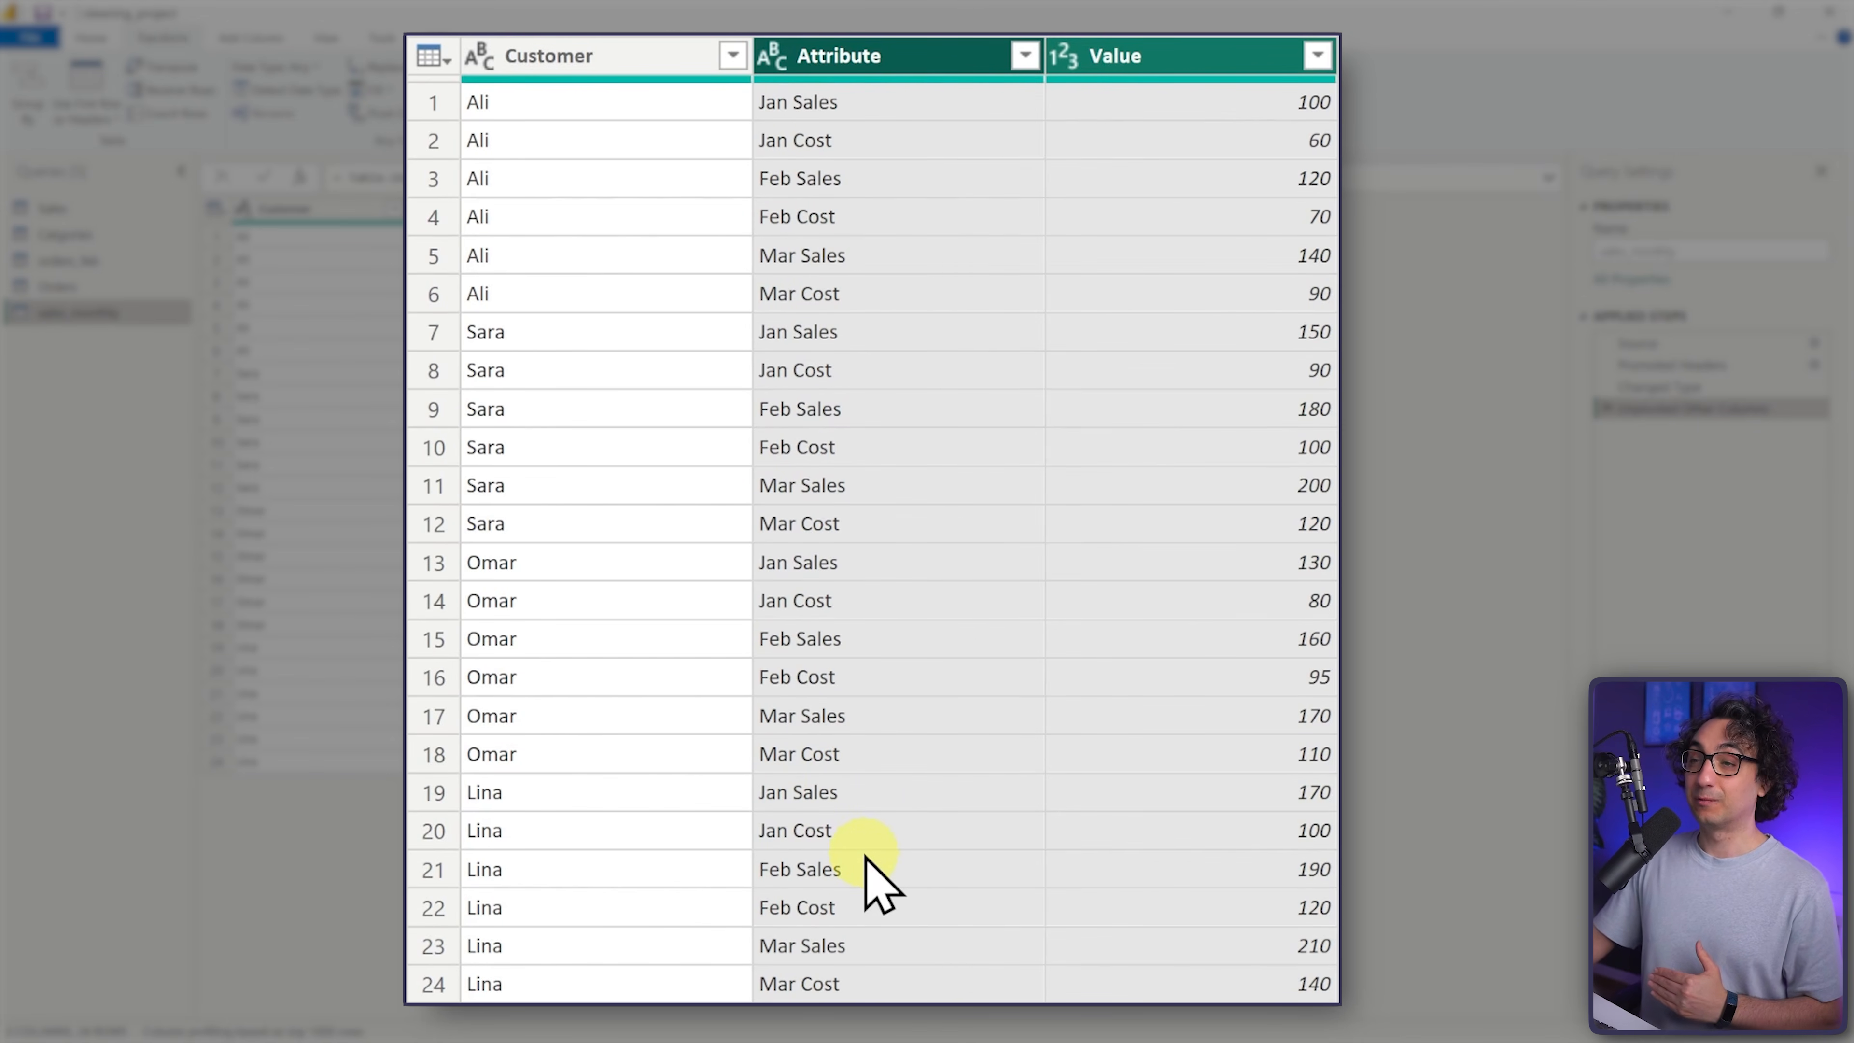
- Examine the unpivoted Attribute and Value columns, checking how the first Attribute entries combine month and measure
{"action": "left_click", "coordinate": [832, 69]}
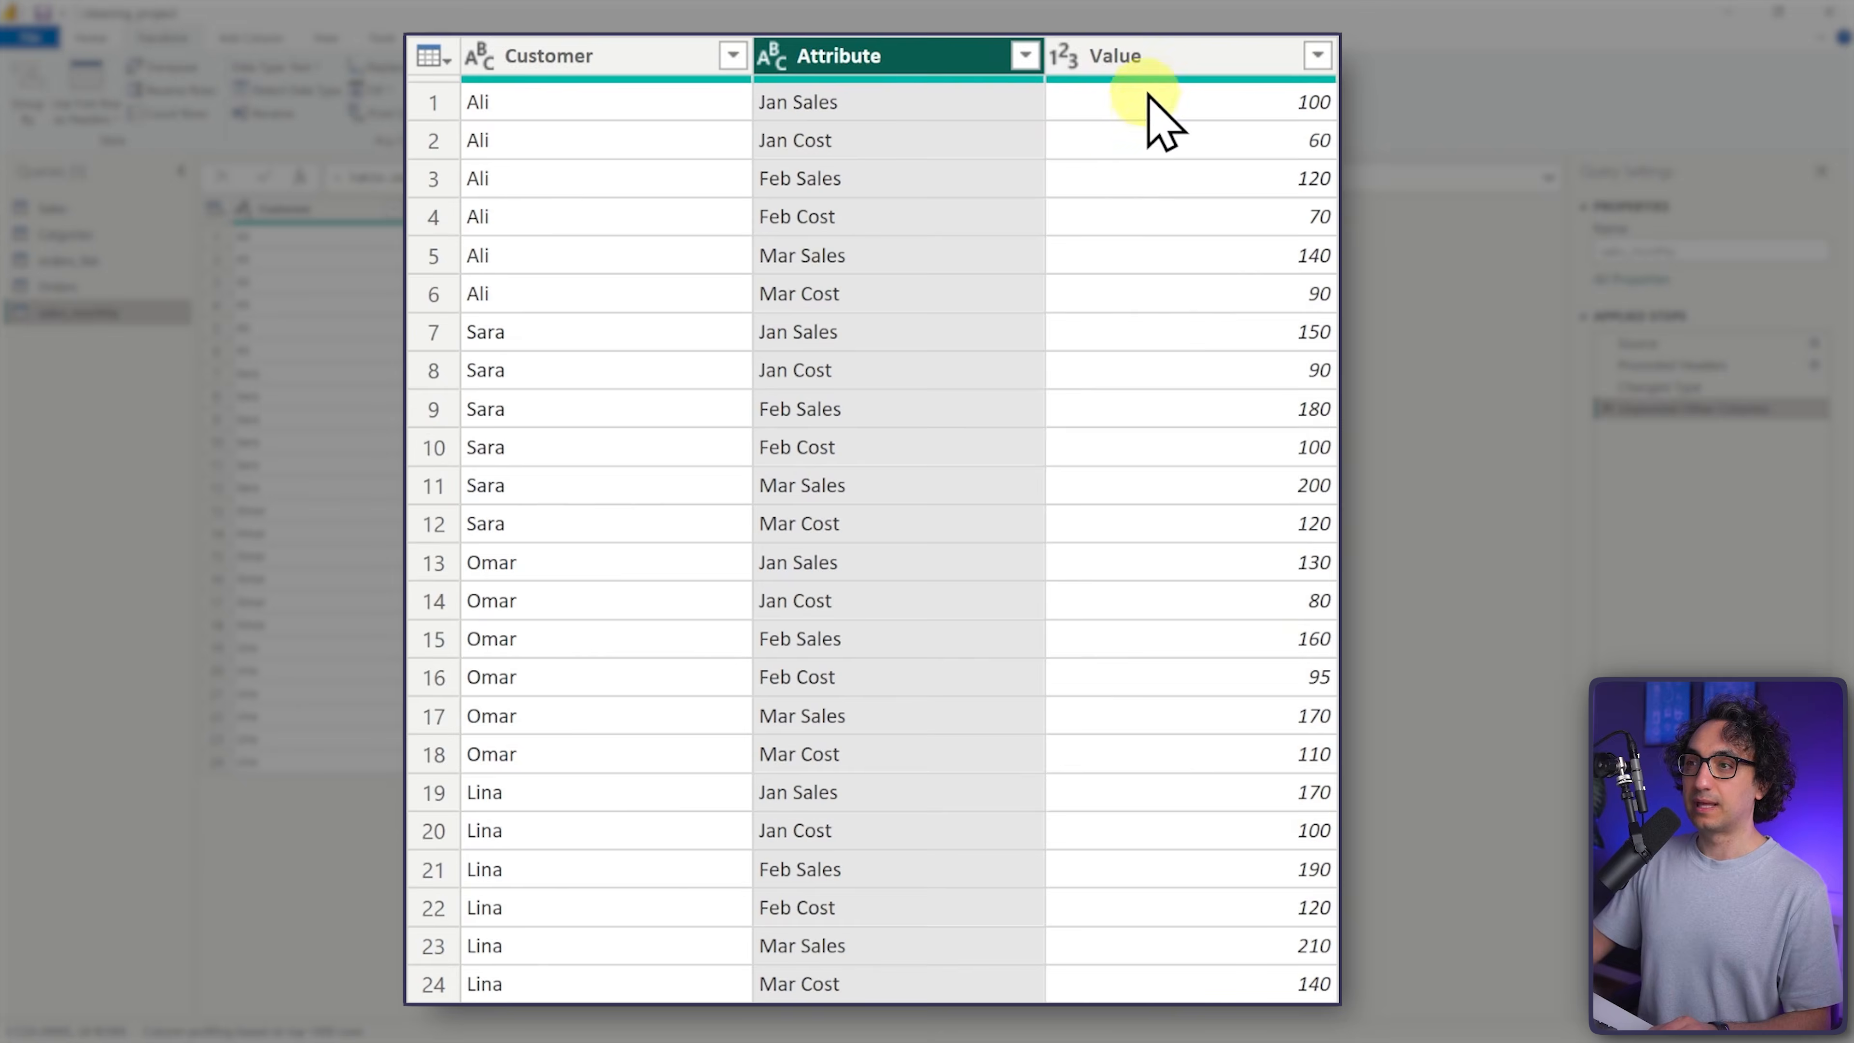
{"action": "left_click", "coordinate": [1161, 67]}
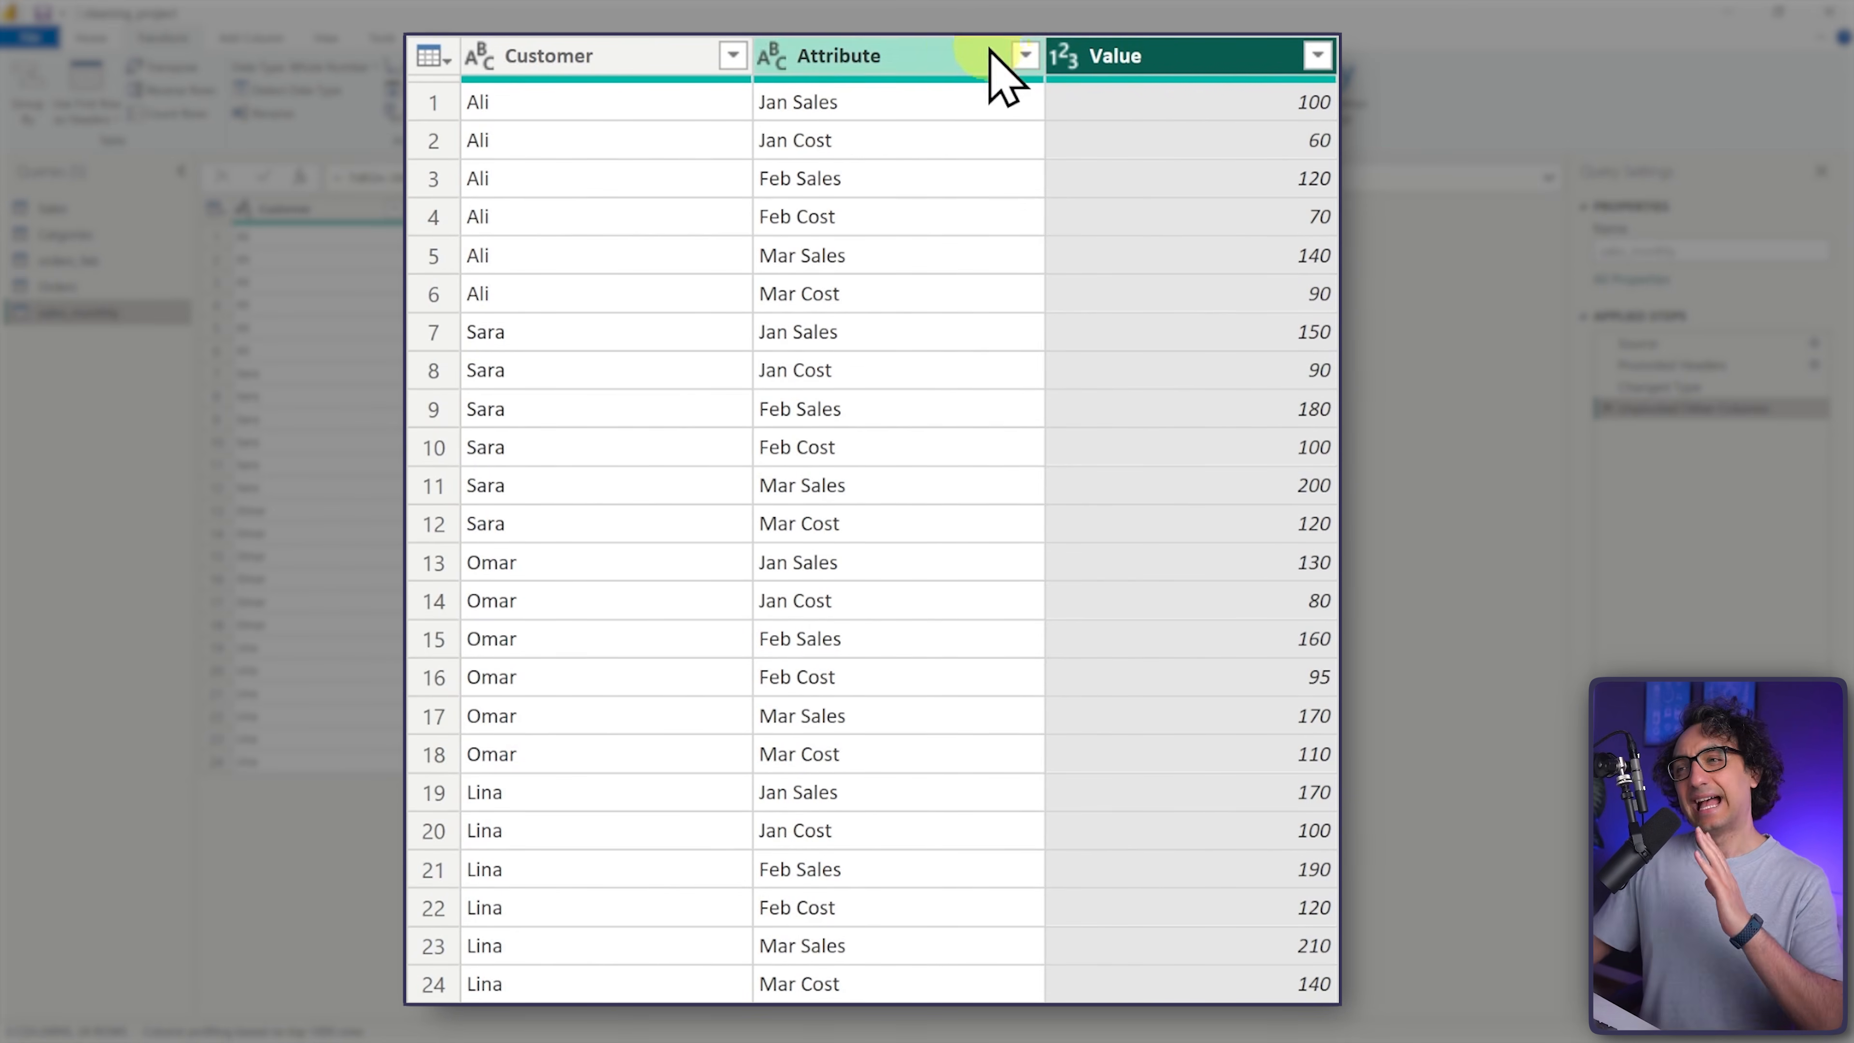
{"action": "left_click", "coordinate": [916, 65]}
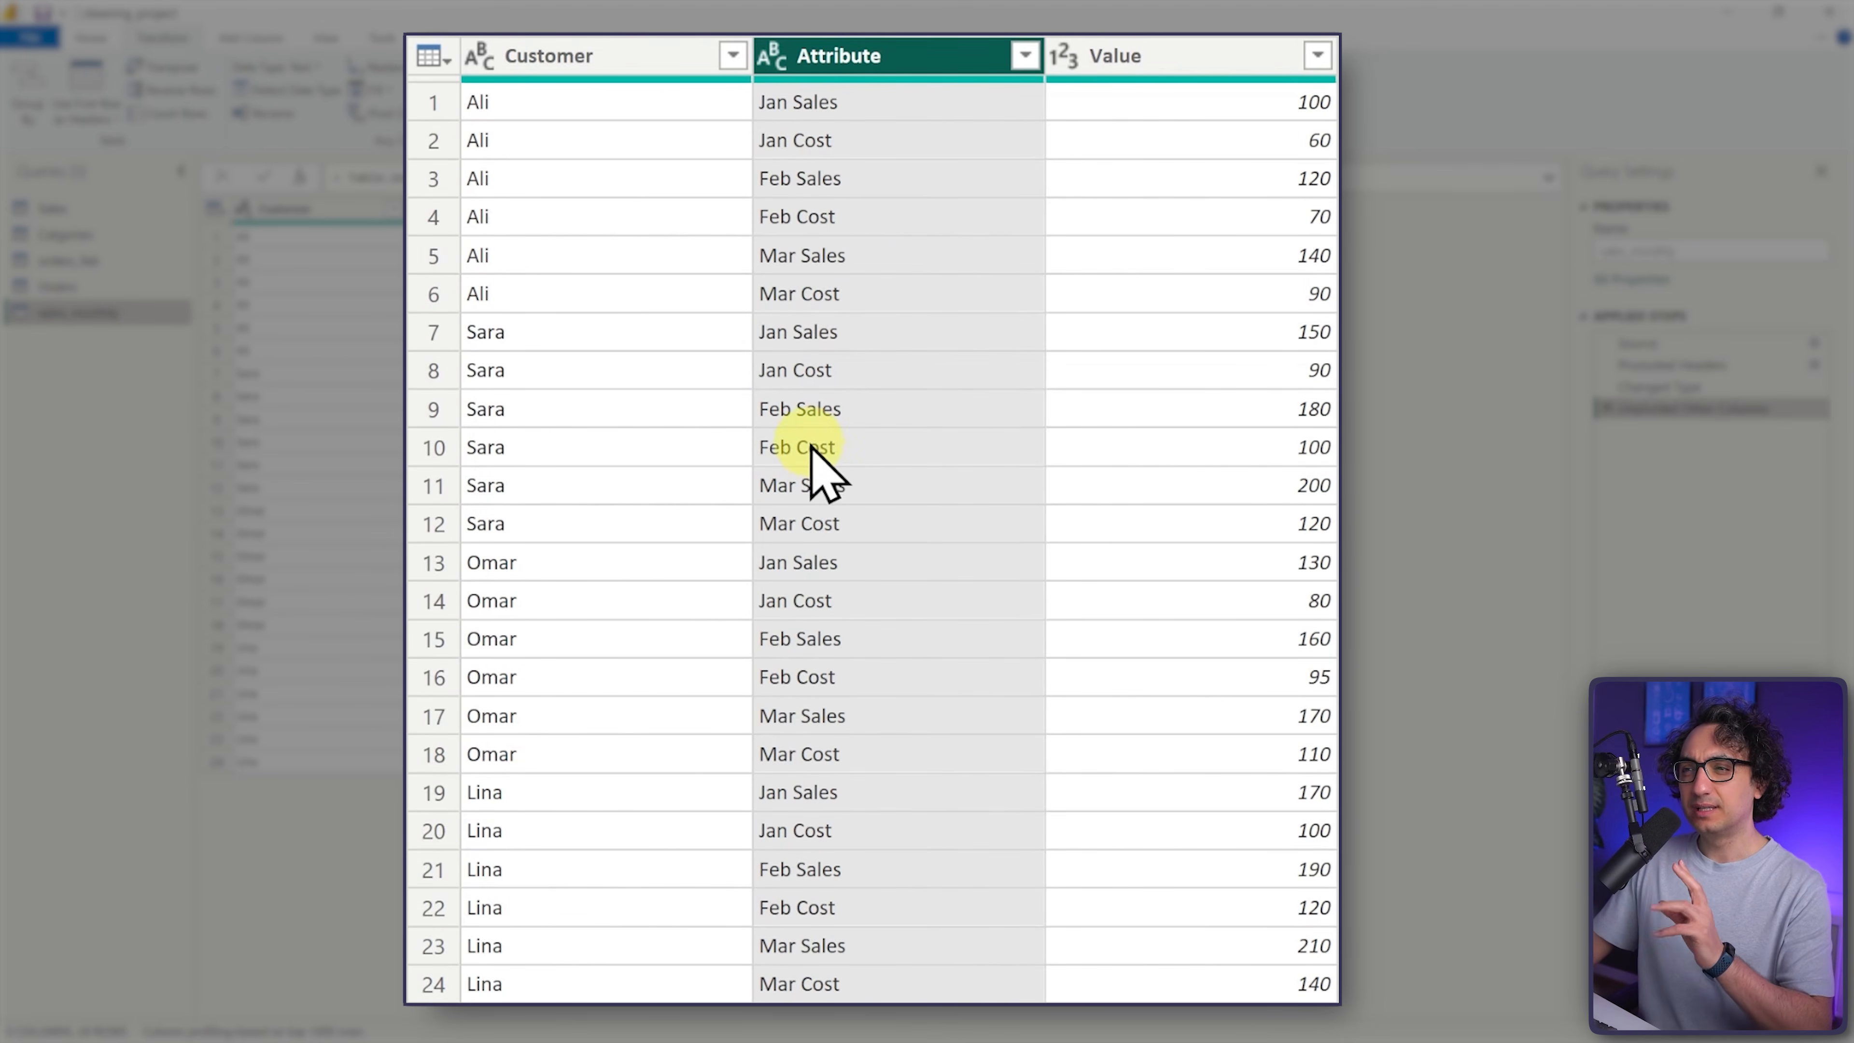
{"action": "left_click", "coordinate": [843, 104]}
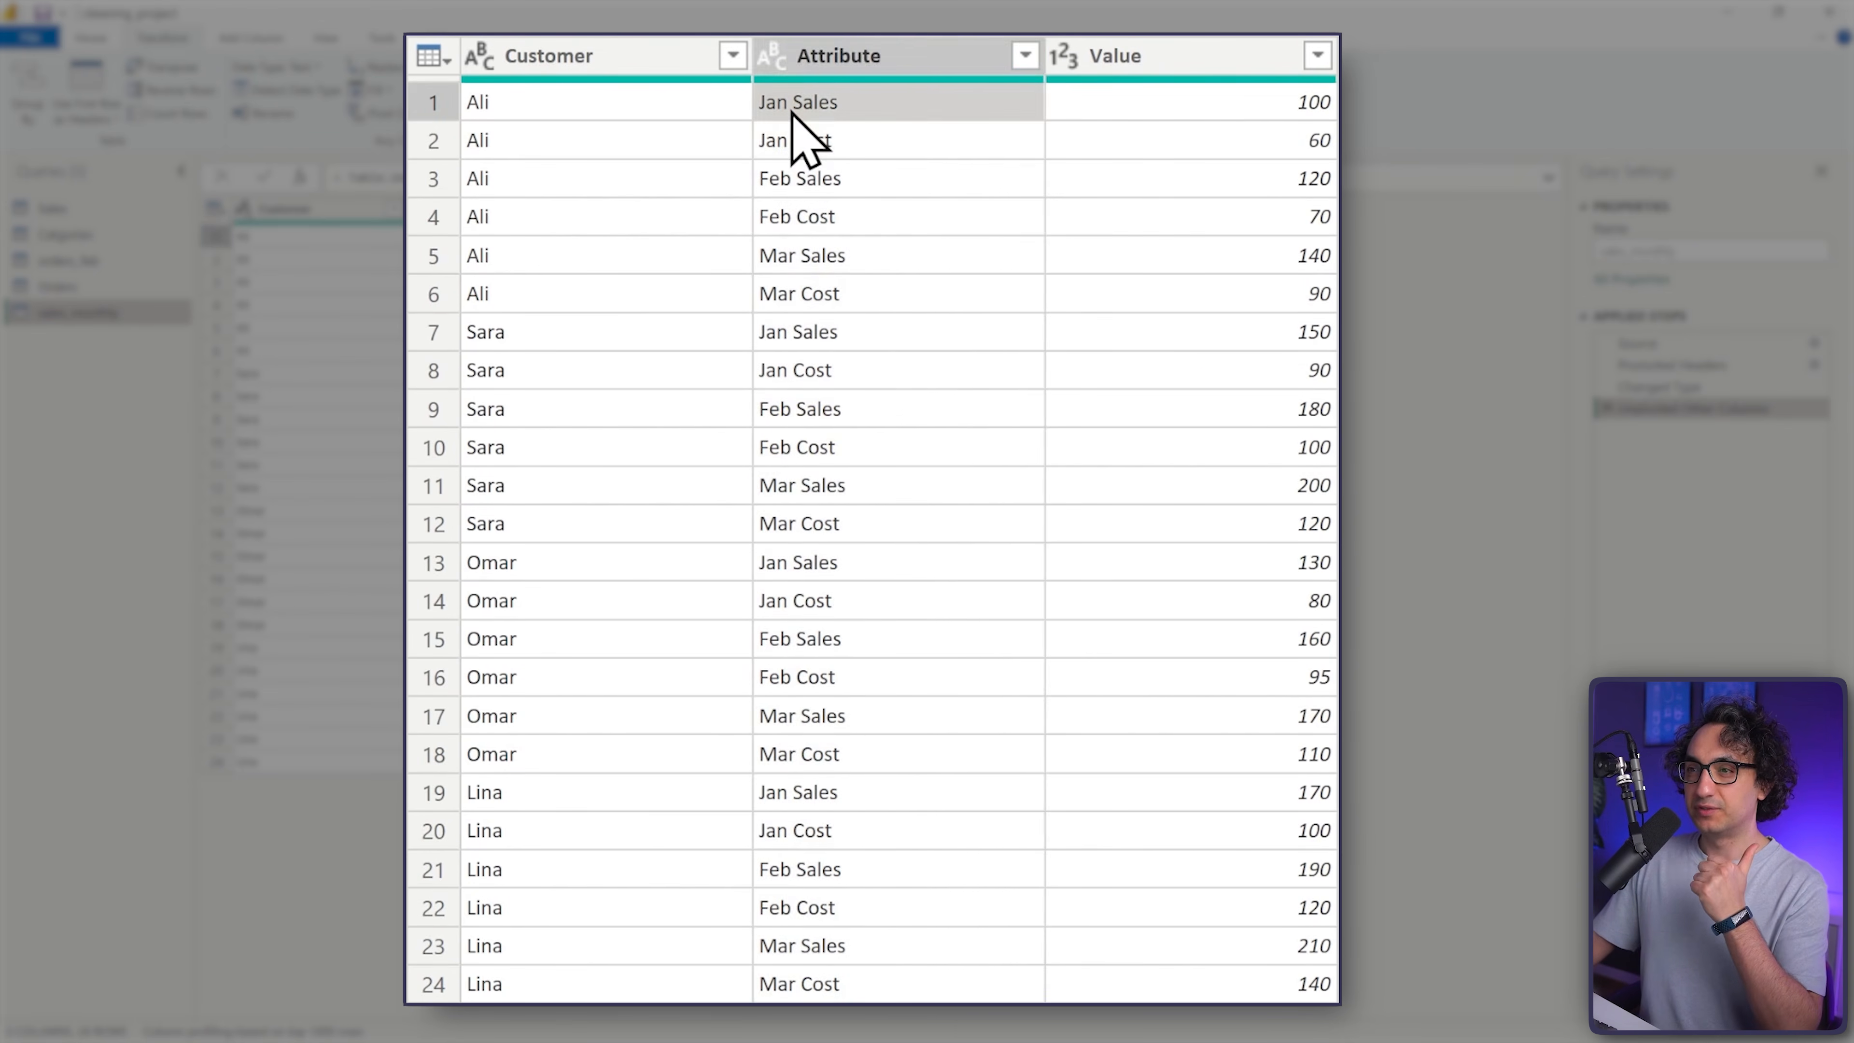
{"action": "left_click", "coordinate": [841, 144]}
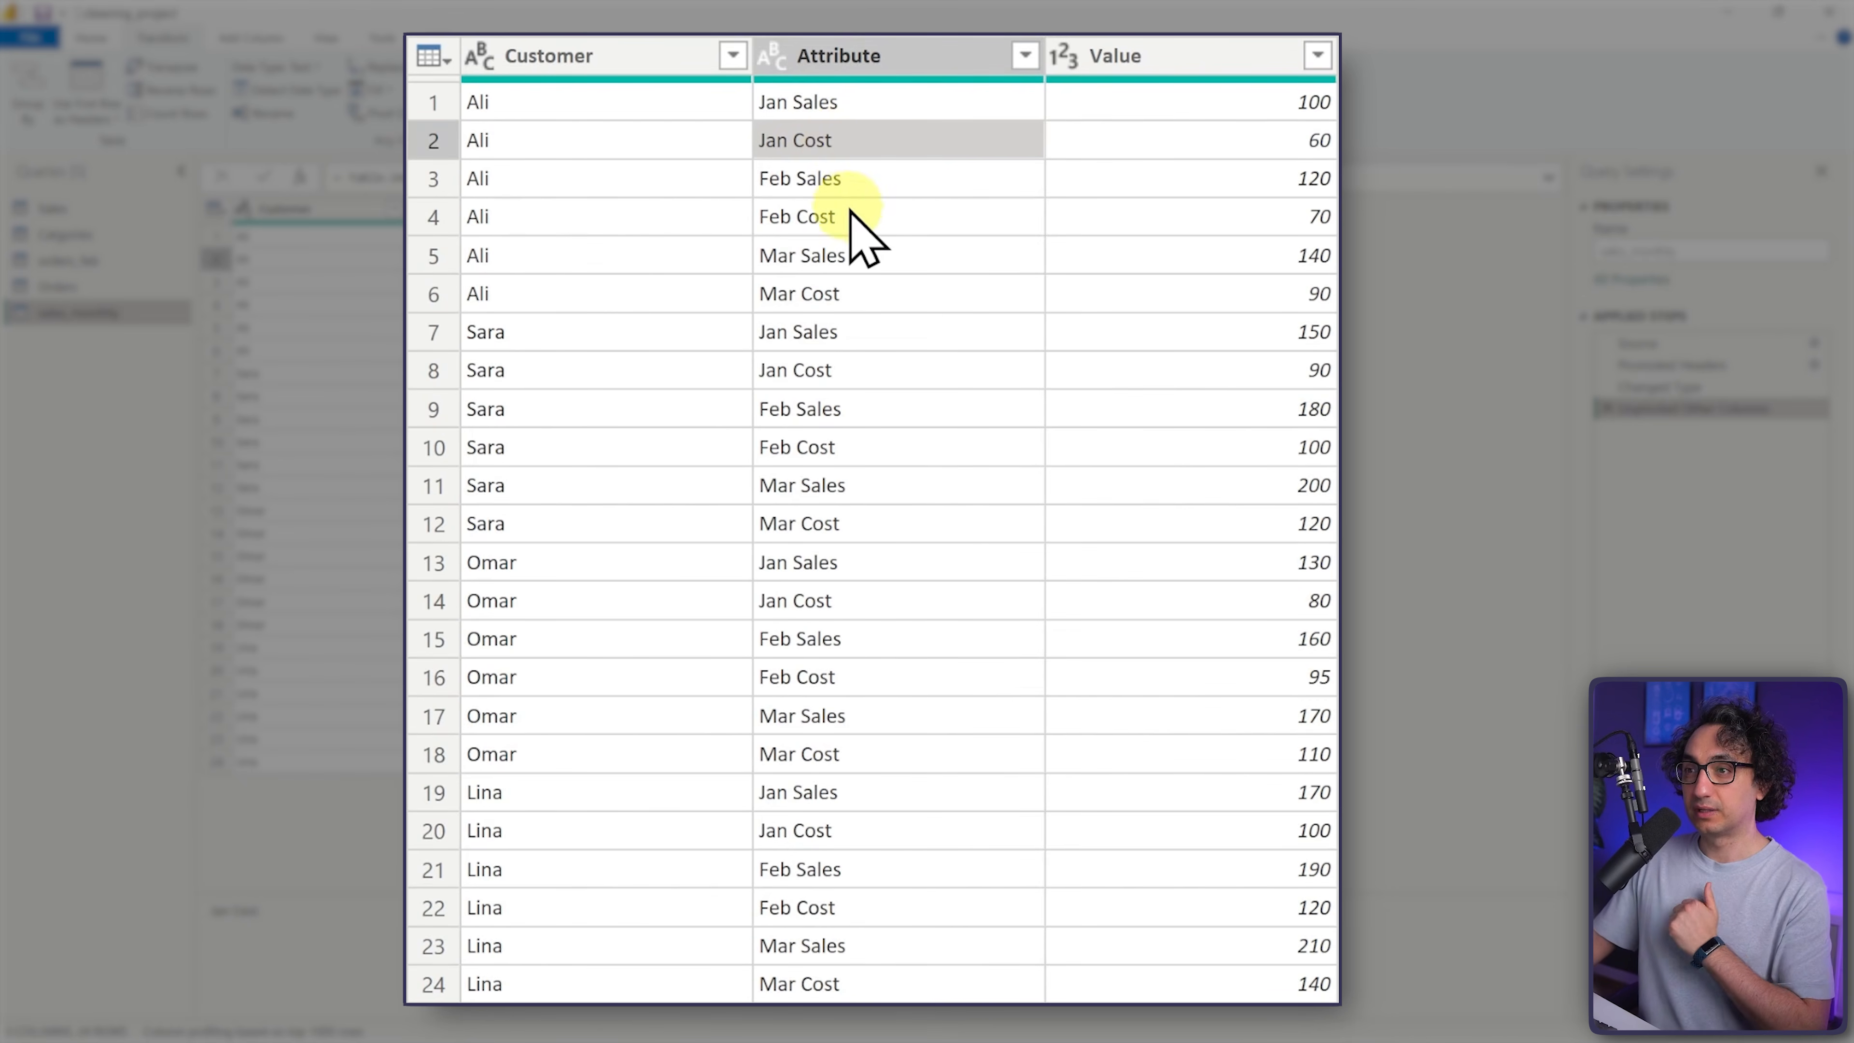
{"action": "left_click", "coordinate": [853, 181]}
{"action": "left_click", "coordinate": [859, 225]}
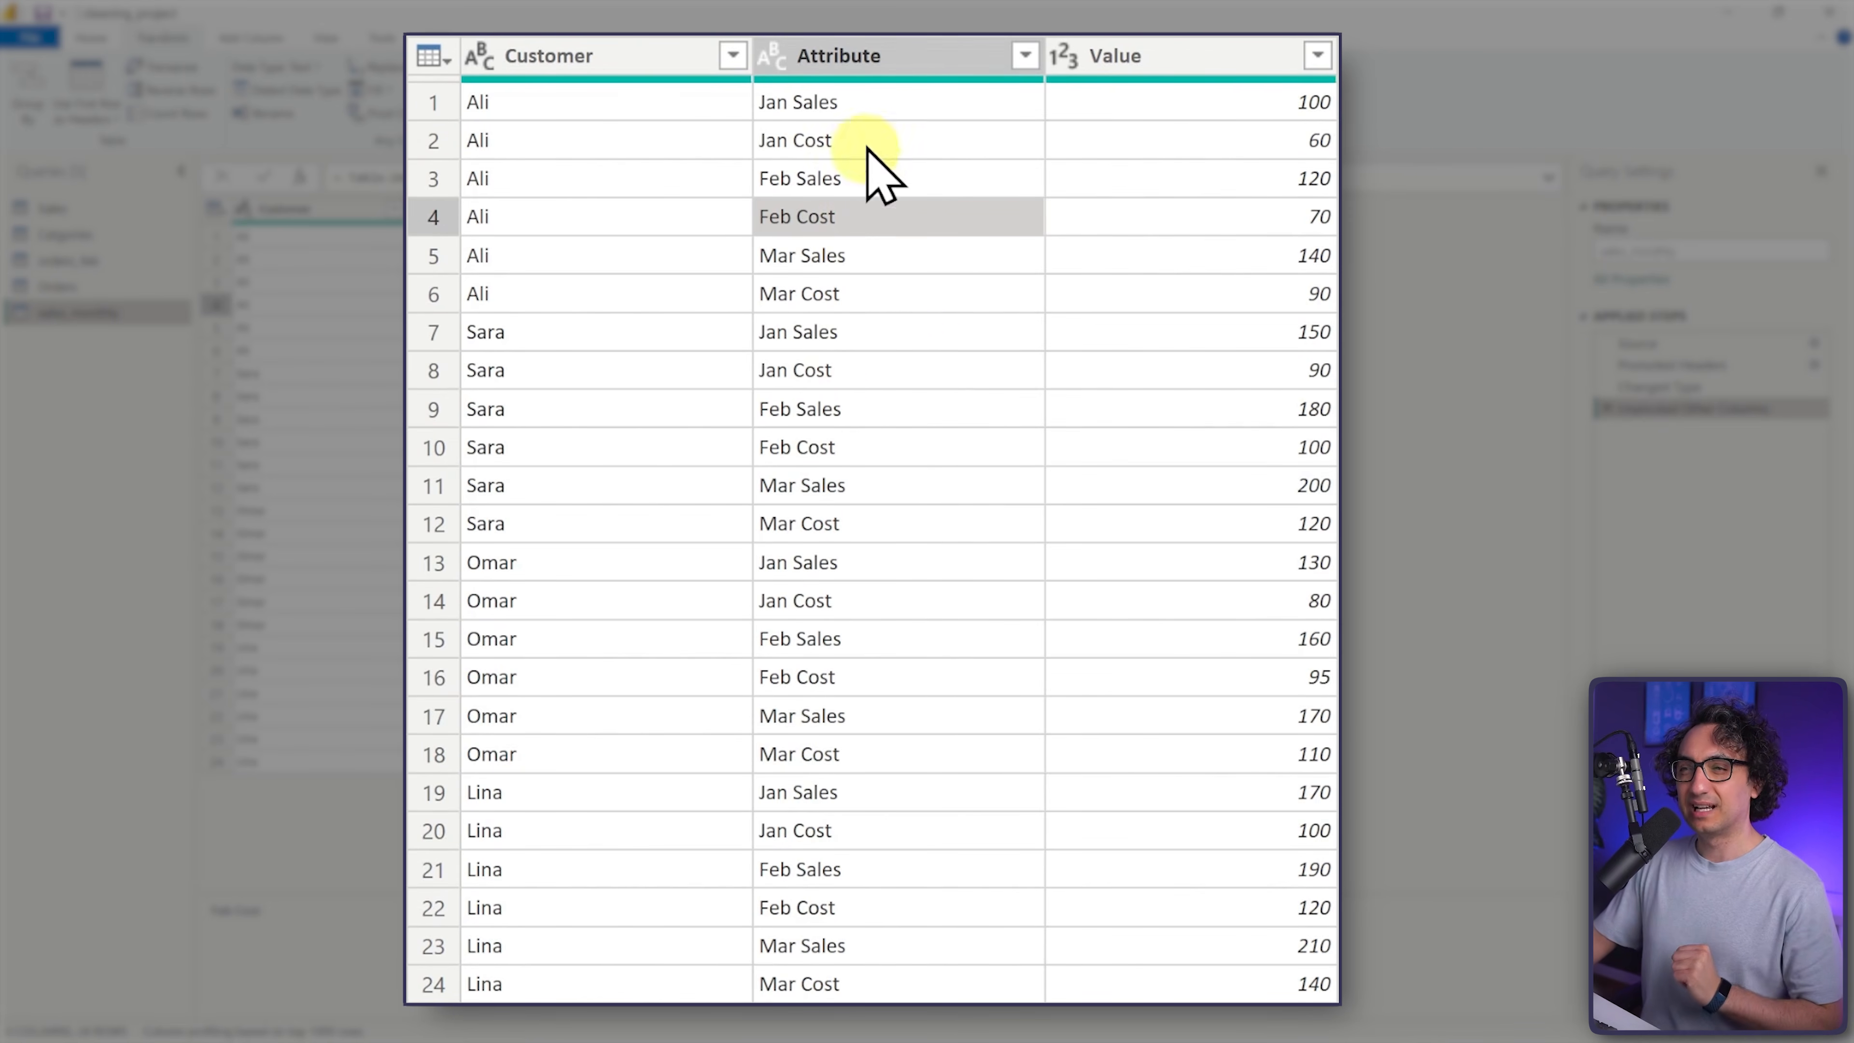
- Split the Attribute column by delimiter, using Space at each occurrence of the delimiter
{"action": "left_click", "coordinate": [833, 70]}
{"action": "left_click", "coordinate": [833, 73]}
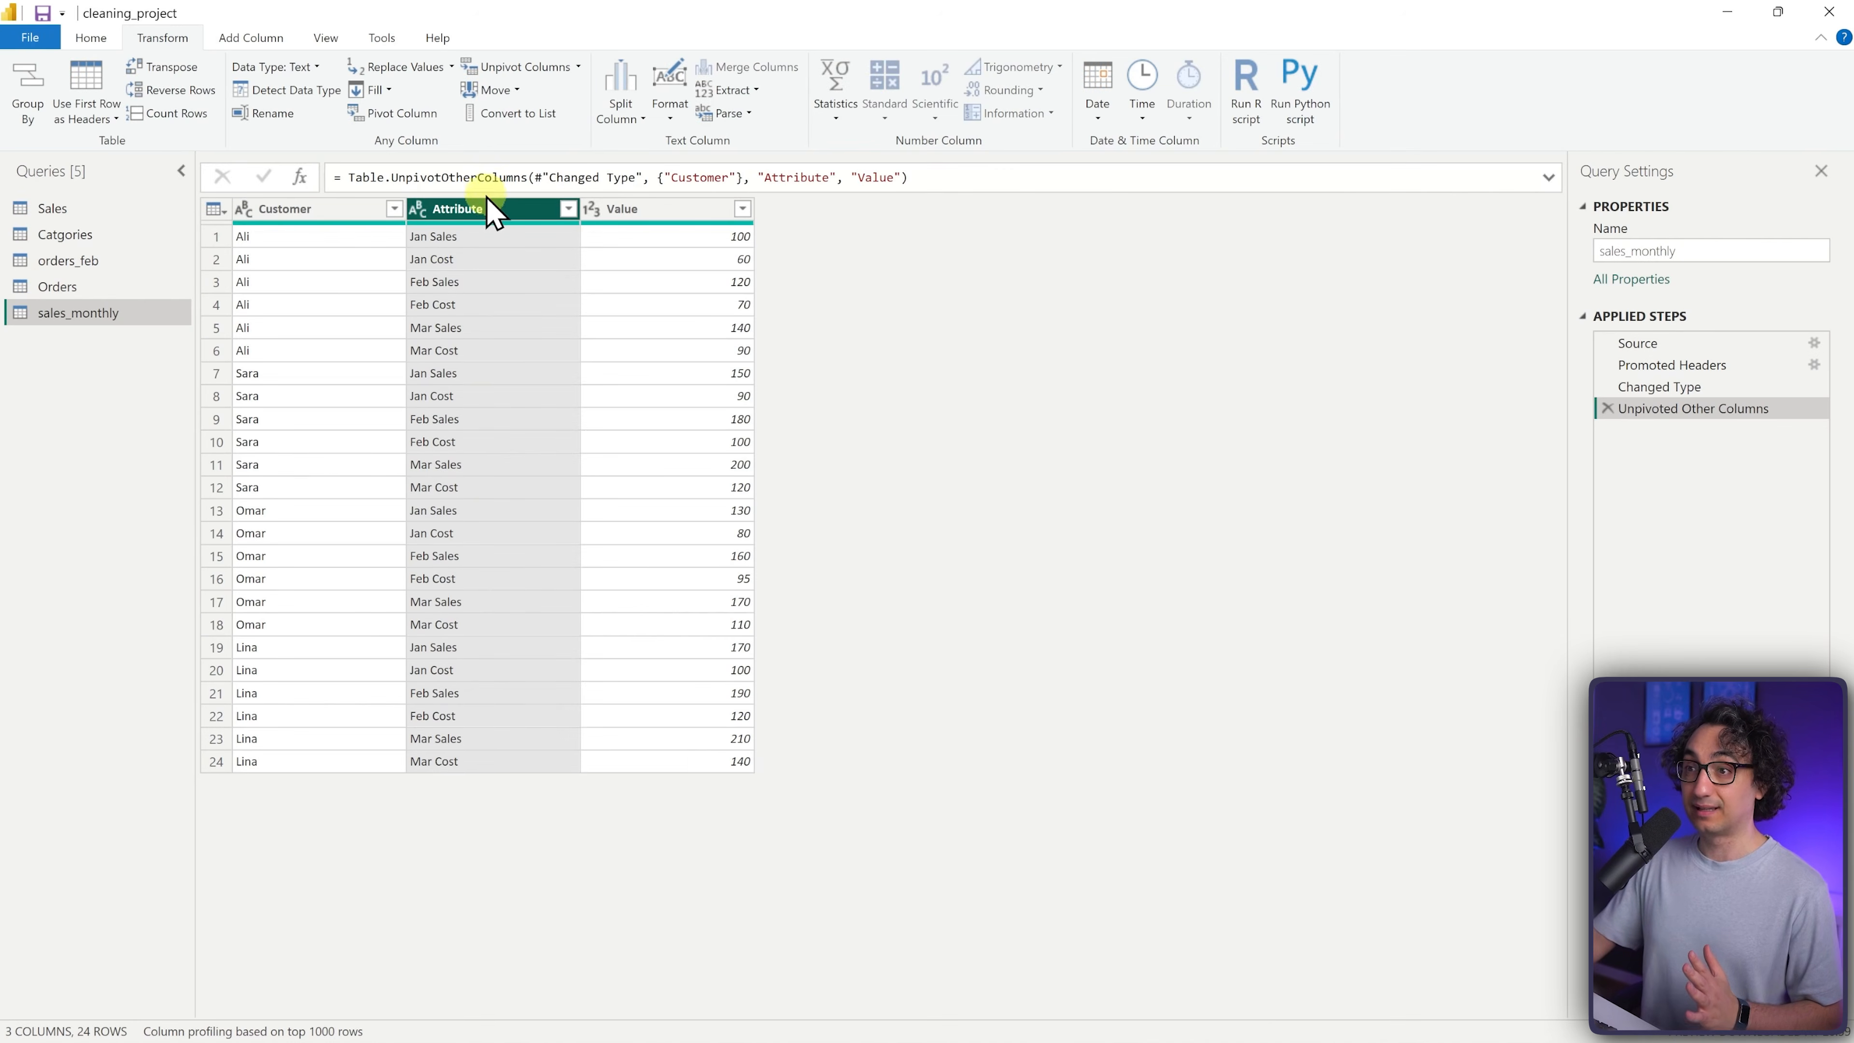
{"action": "right_click", "coordinate": [479, 211]}
{"action": "mouse_move", "coordinate": [524, 456]}
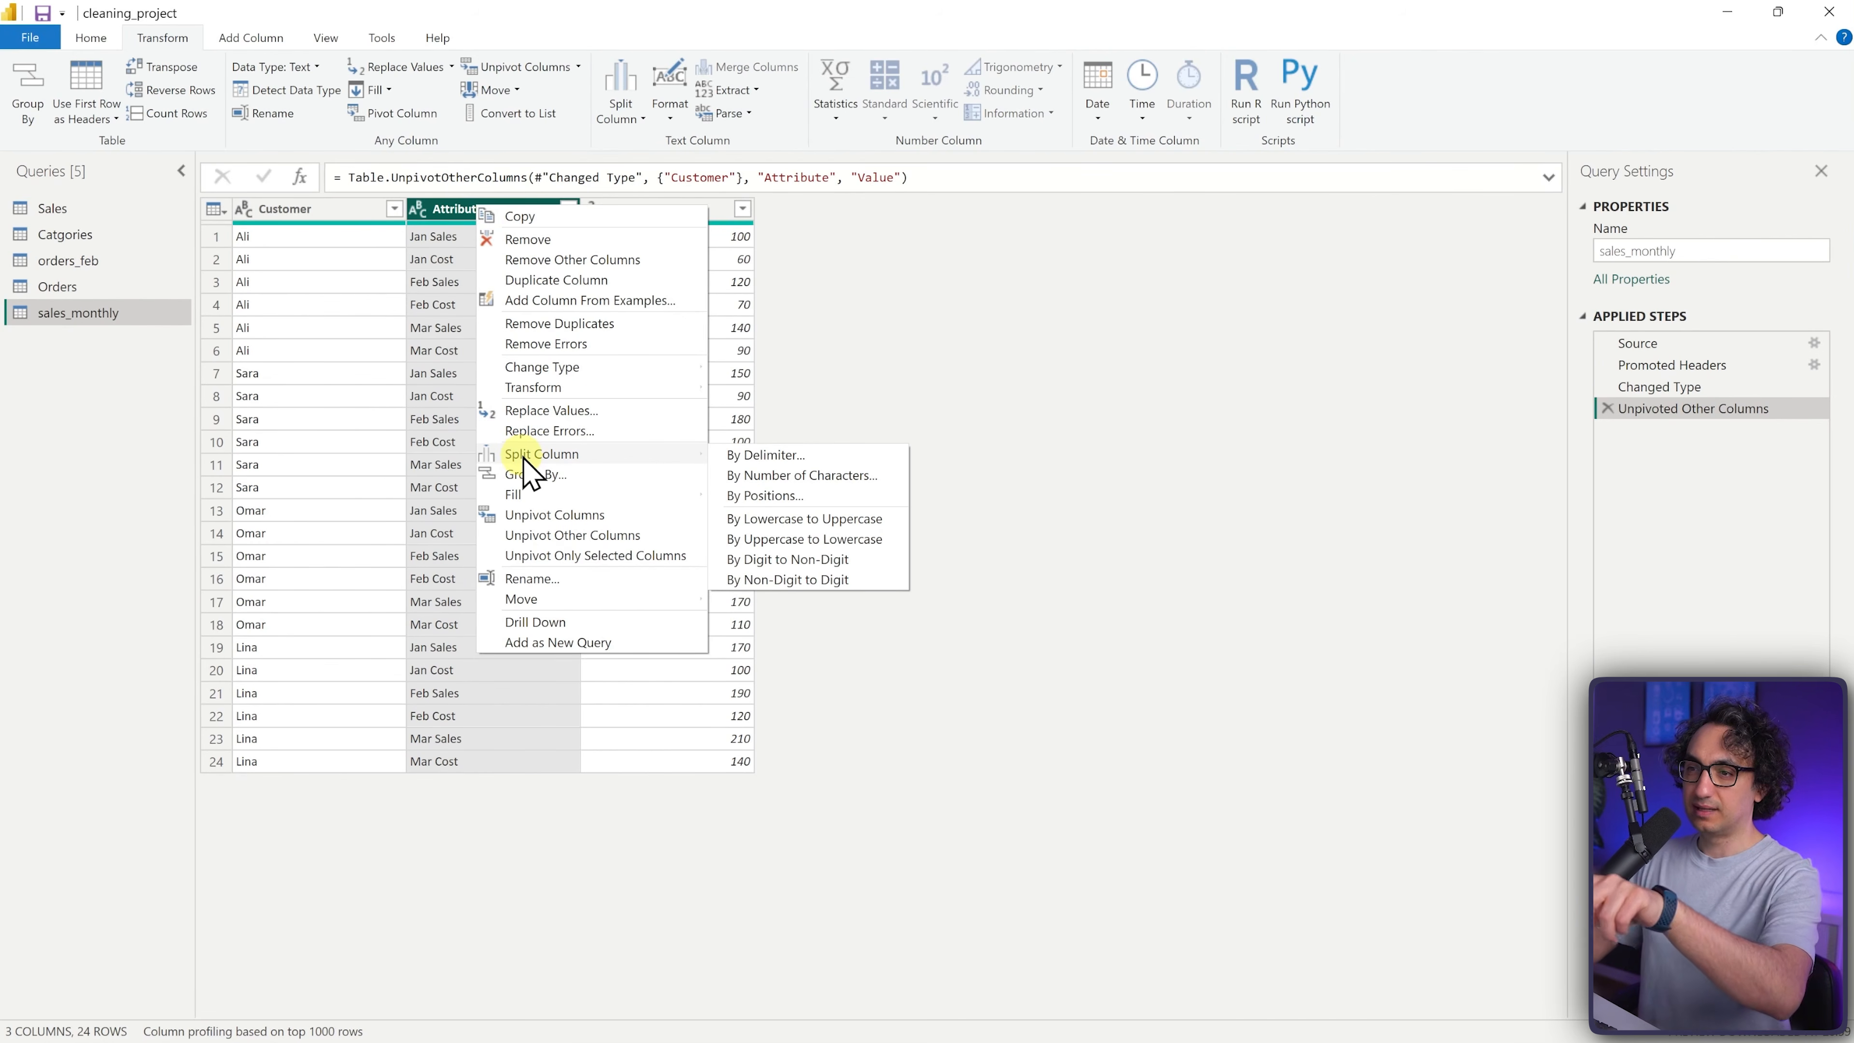
{"action": "left_click", "coordinate": [790, 462]}
{"action": "left_click", "coordinate": [686, 411]}
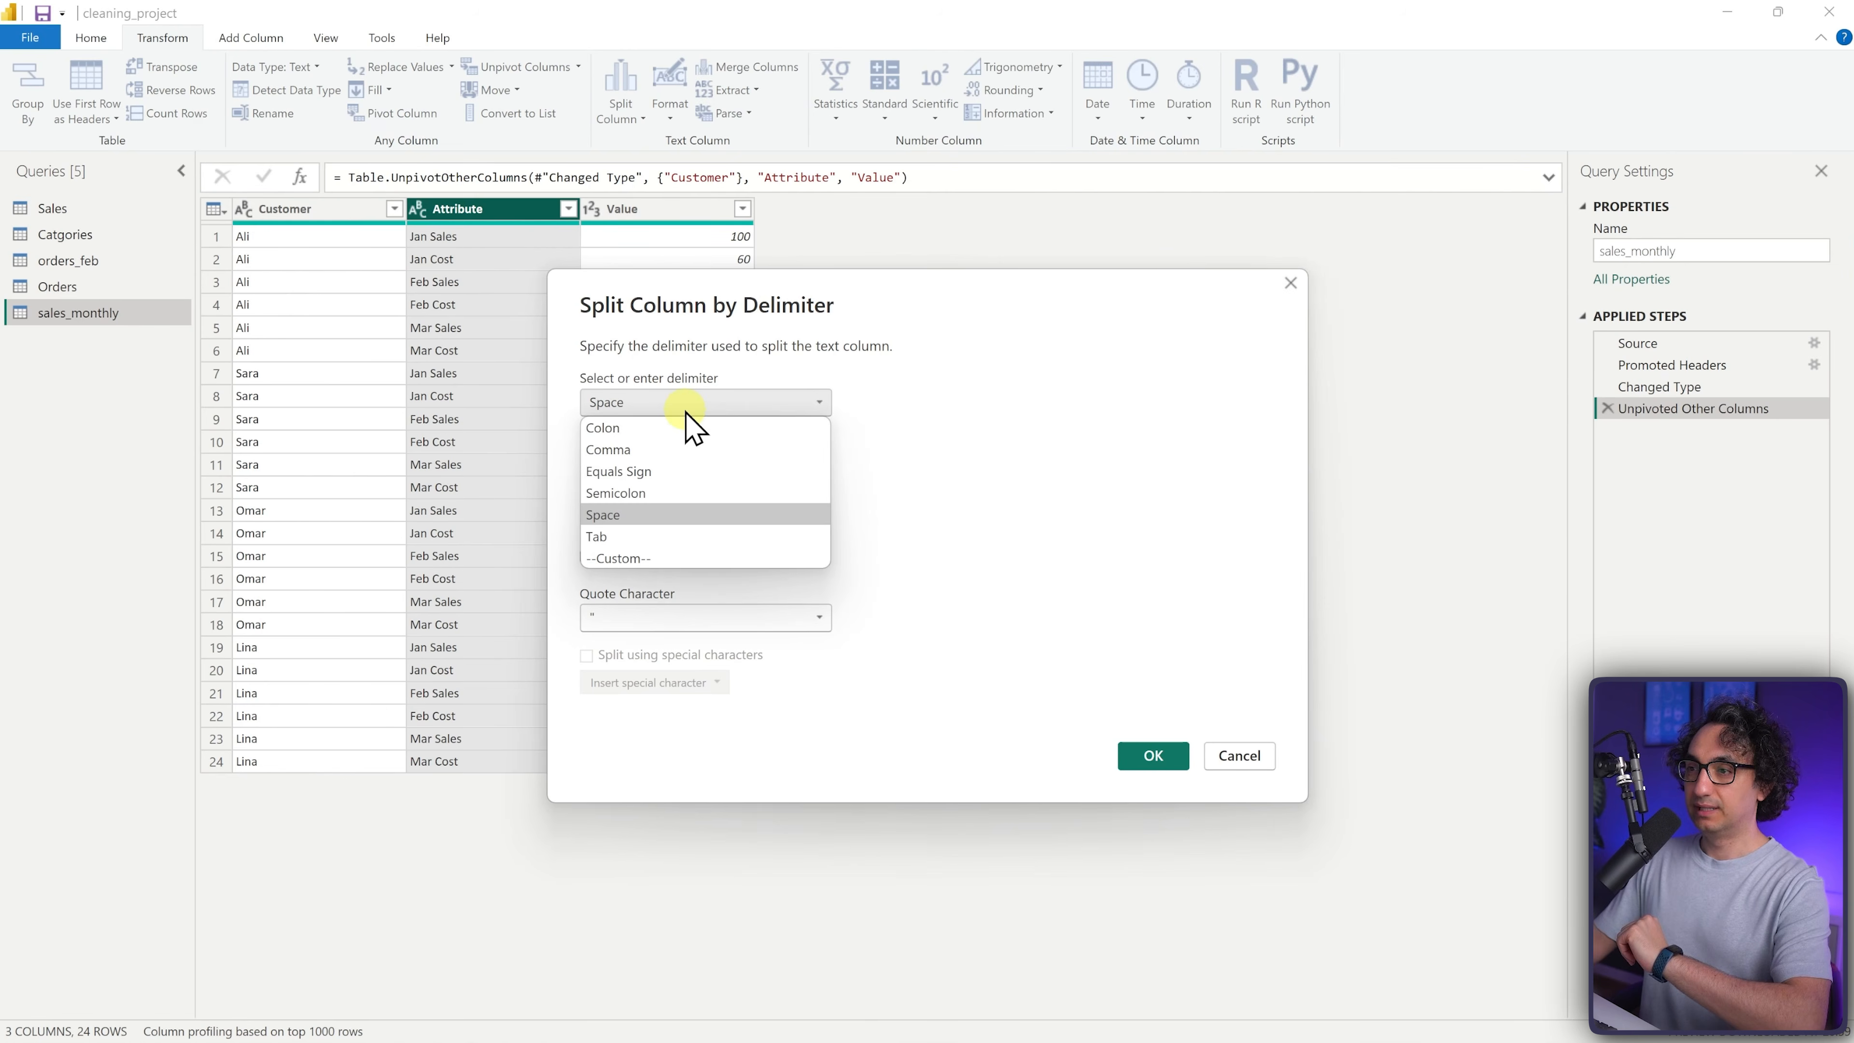
{"action": "left_click", "coordinate": [649, 516]}
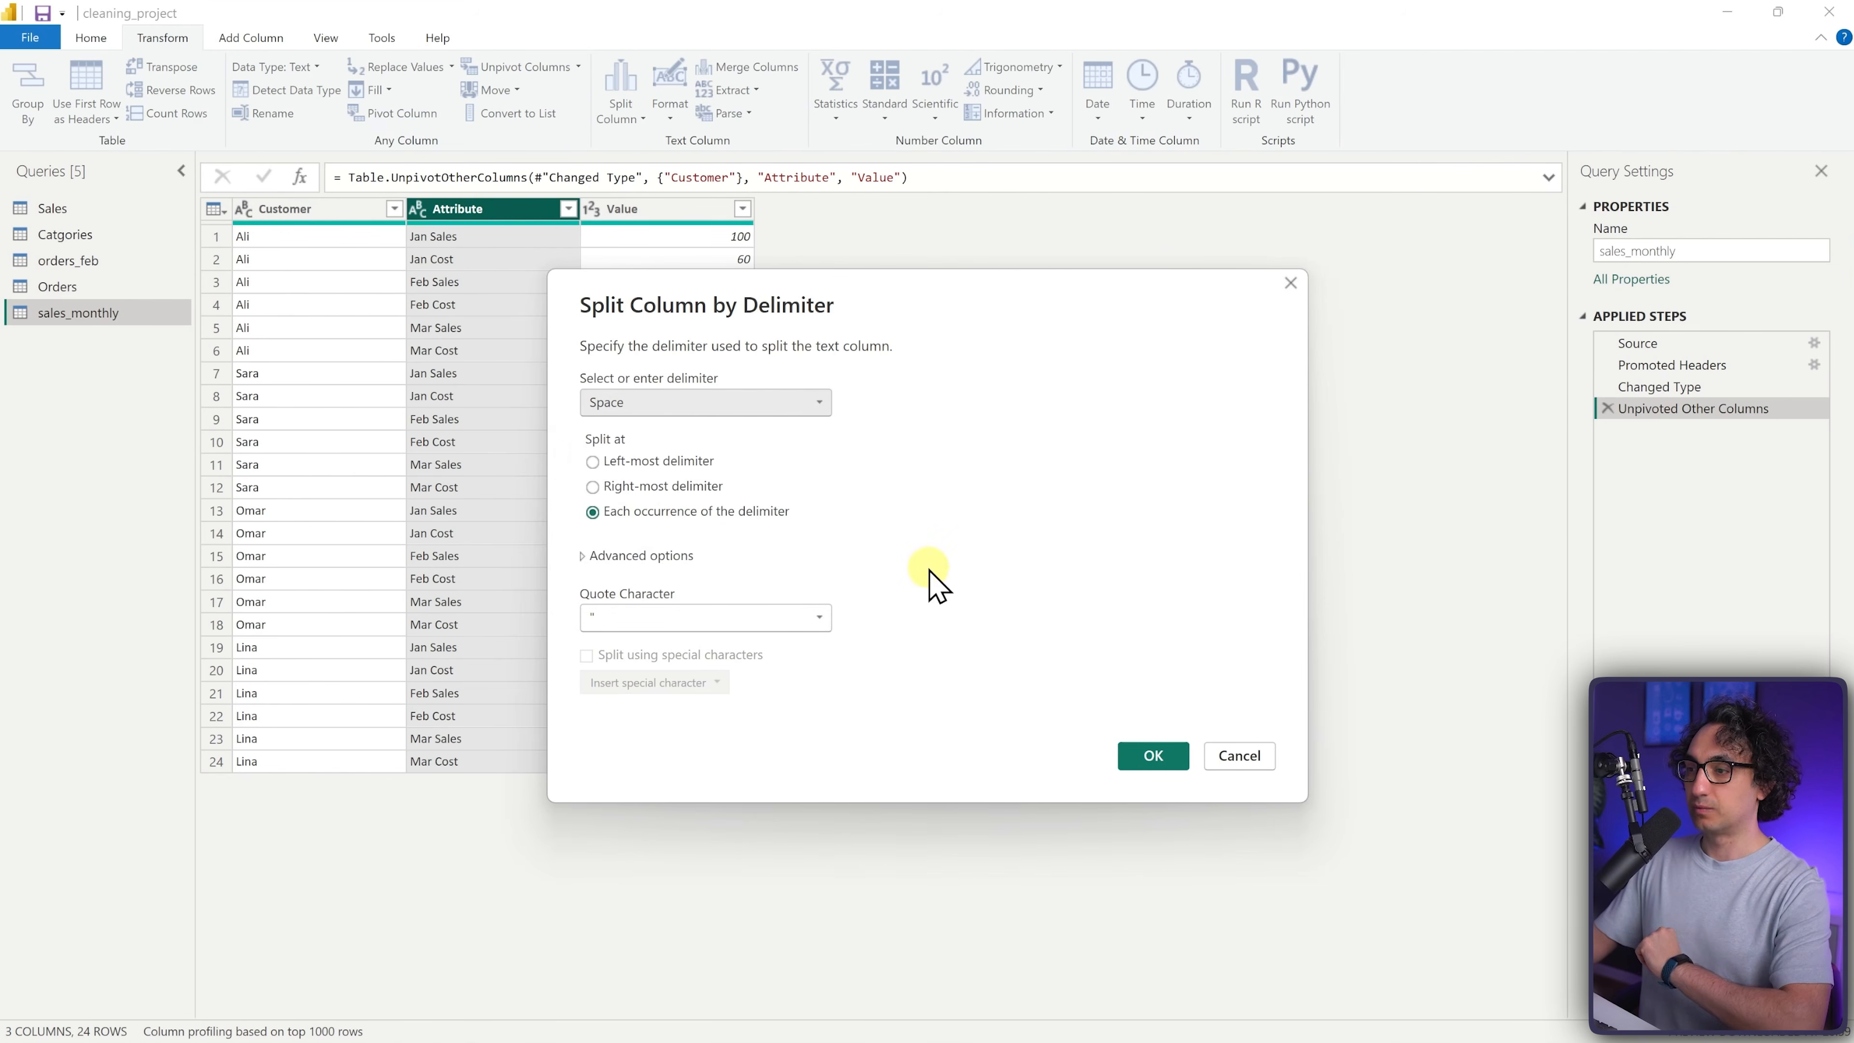
{"action": "left_click", "coordinate": [1149, 766]}
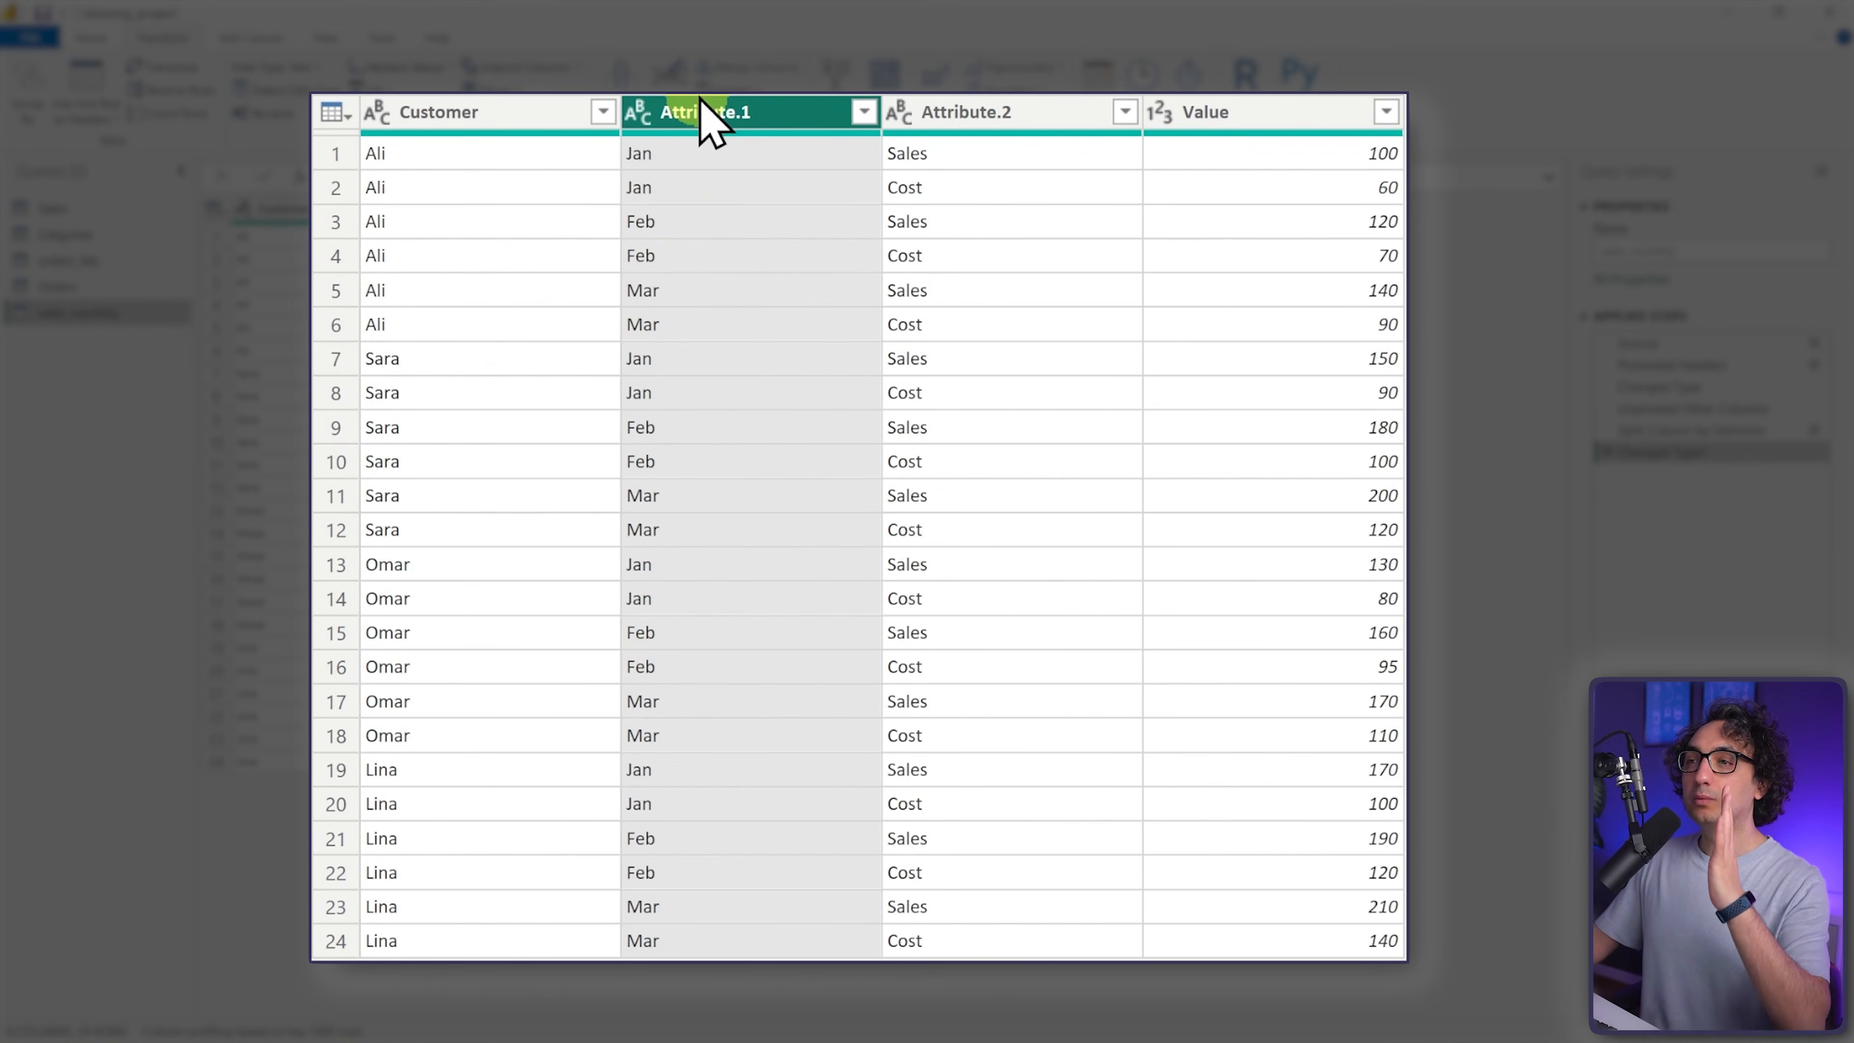
- Rename the Attribute.1 column holding the month names as Month
{"action": "left_click", "coordinate": [967, 113]}
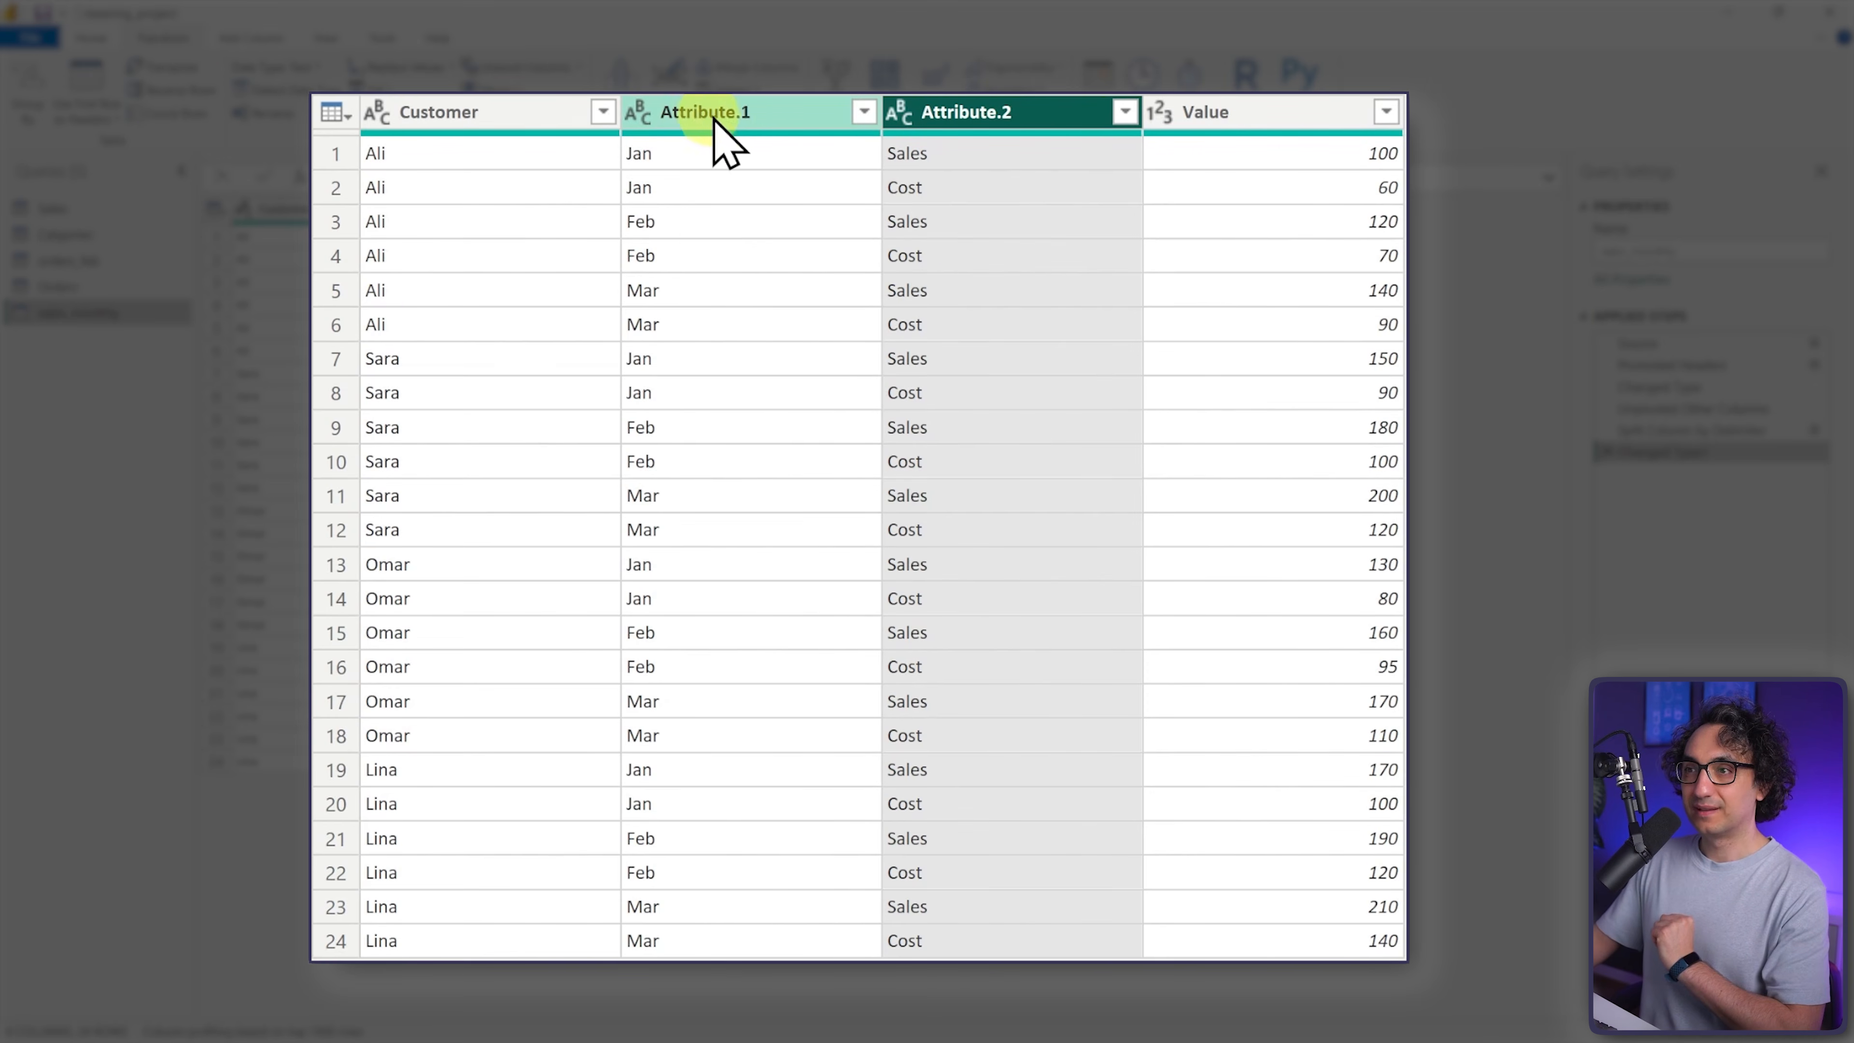
{"action": "right_click", "coordinate": [733, 115]}
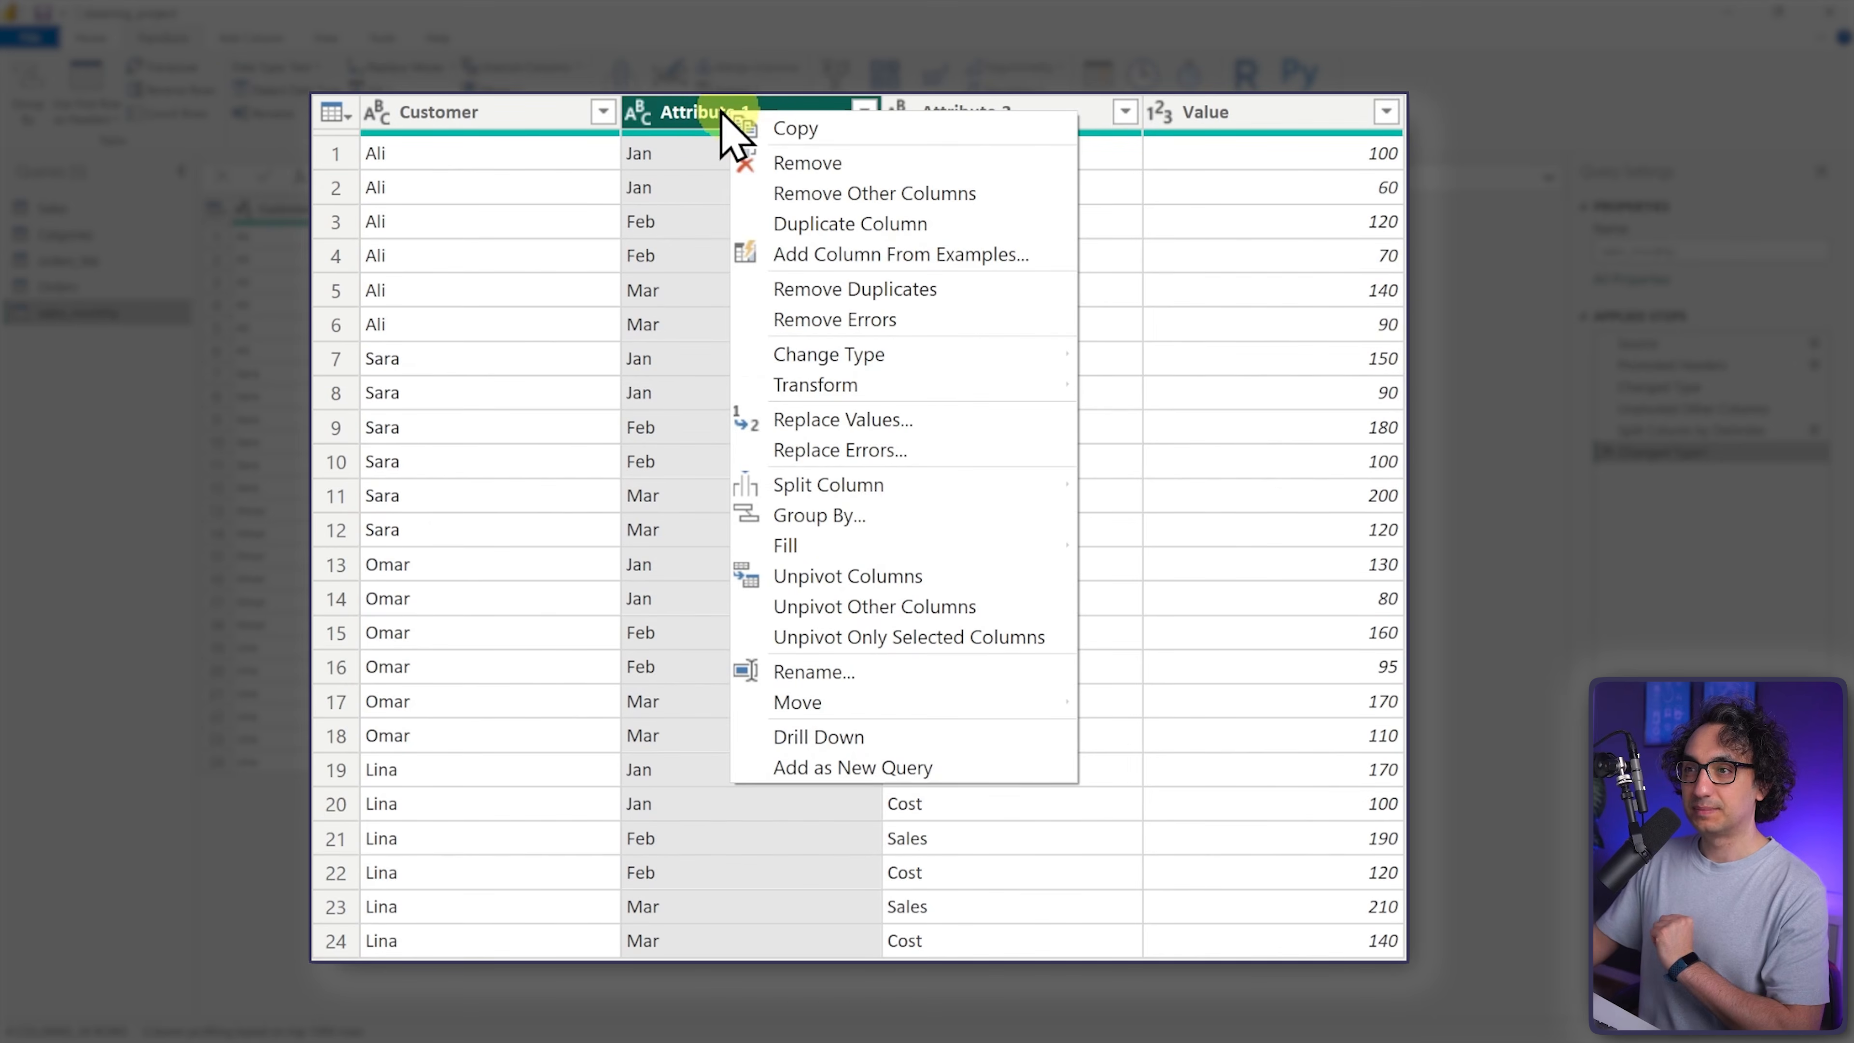
{"action": "left_click", "coordinate": [886, 684]}
{"action": "type", "text": "Month"}
{"action": "key", "text": "Return"}
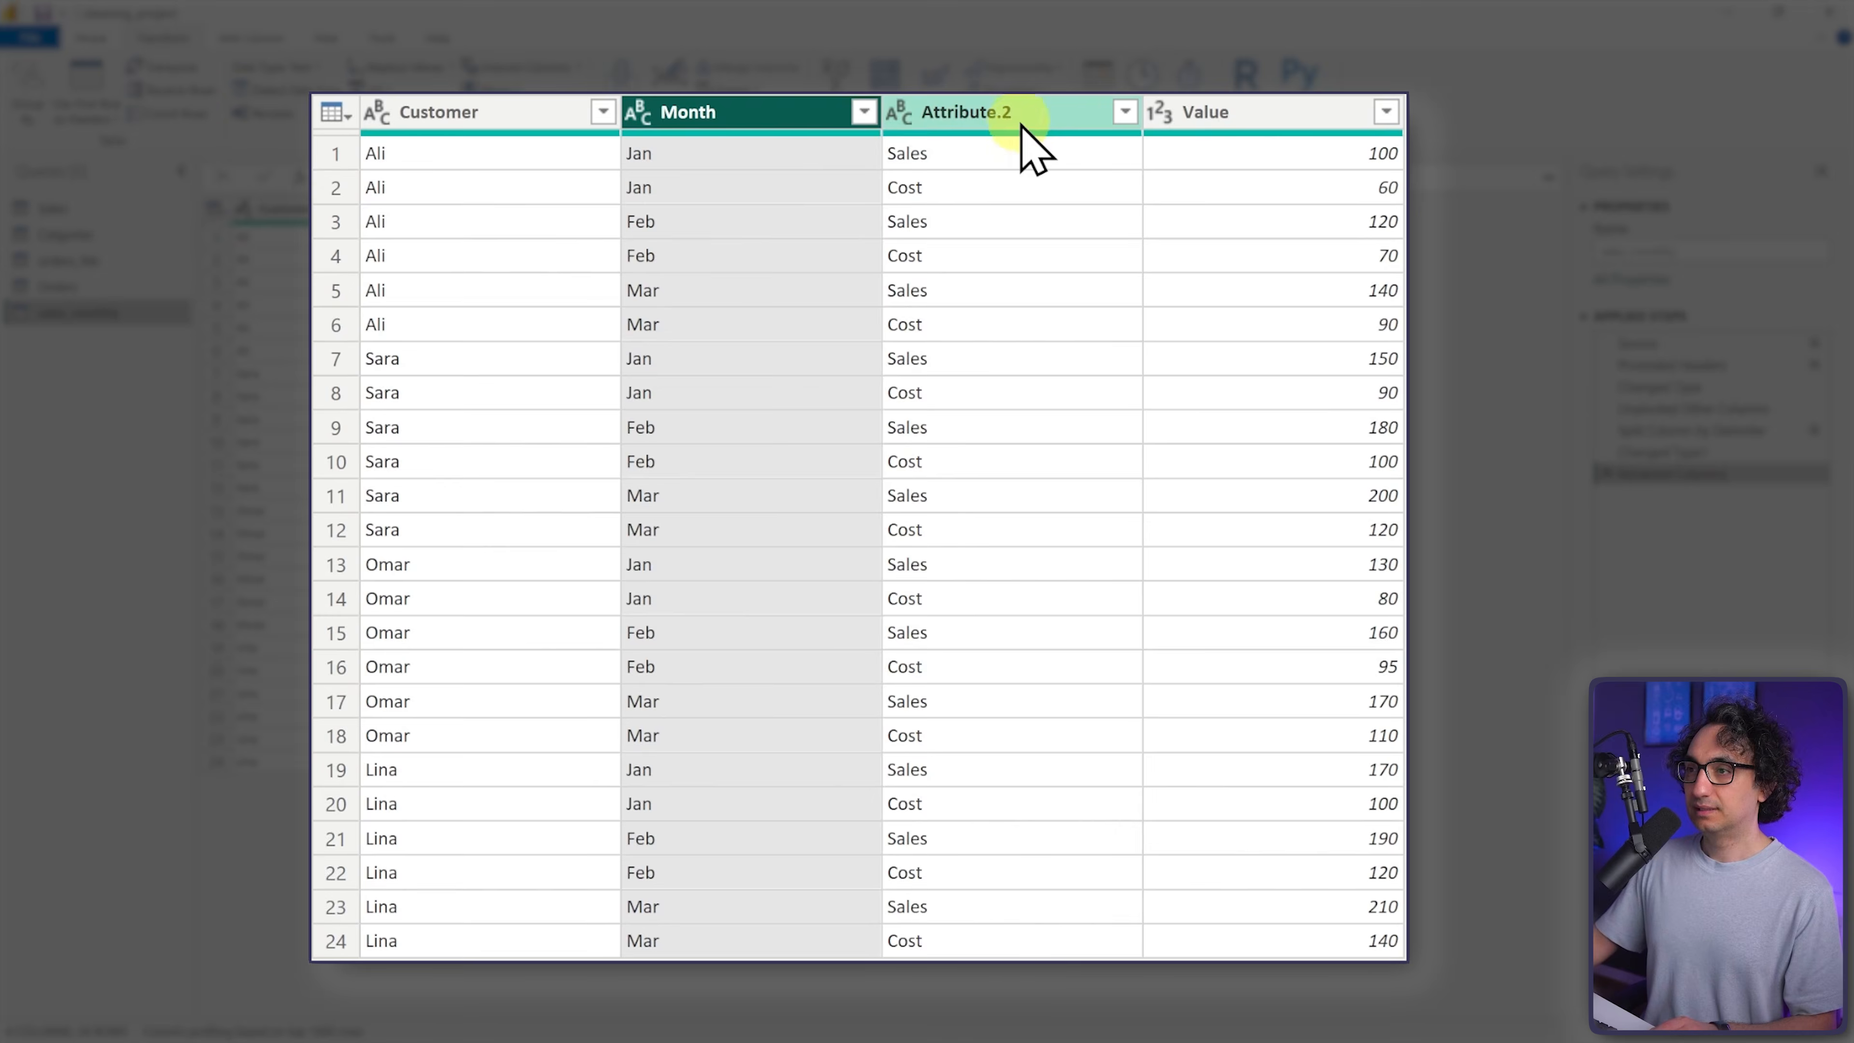
- Rename the Attribute.2 column holding the Sales and Cost labels as Measure
{"action": "right_click", "coordinate": [1021, 124]}
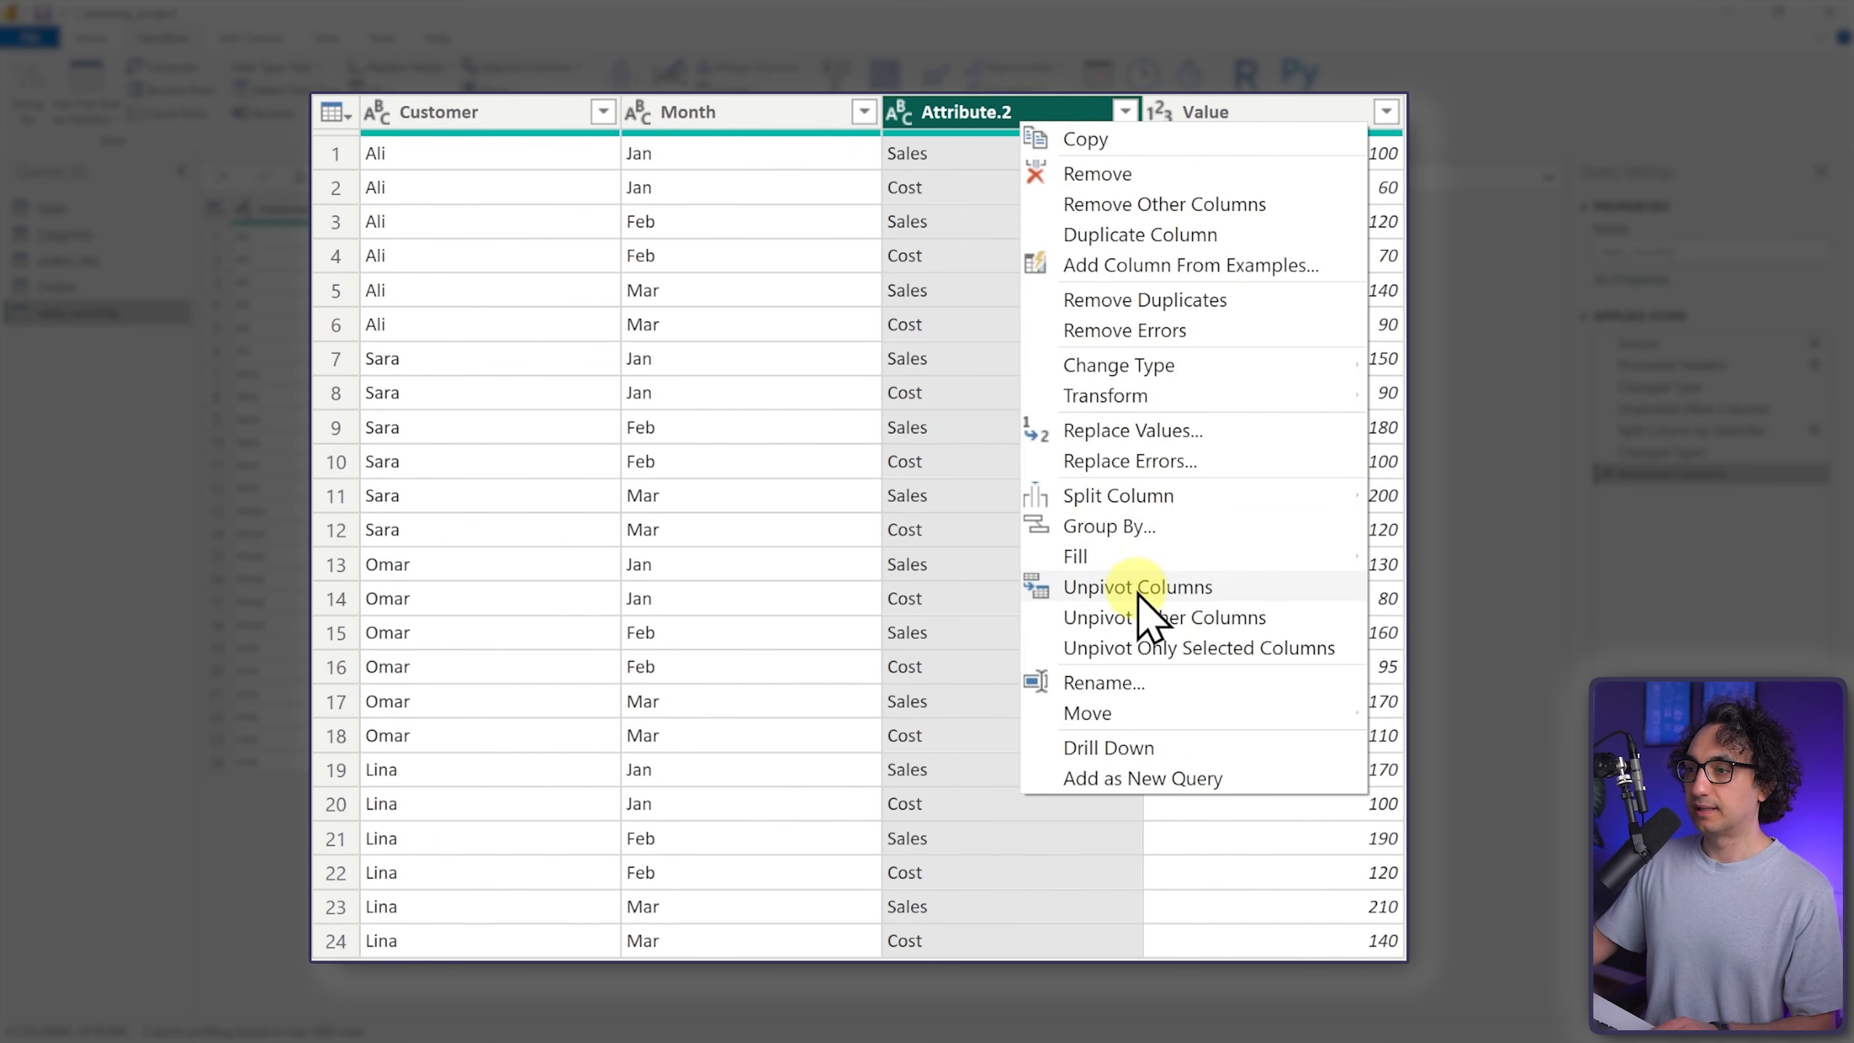
{"action": "left_click", "coordinate": [1197, 683]}
{"action": "type", "text": "Measure"}
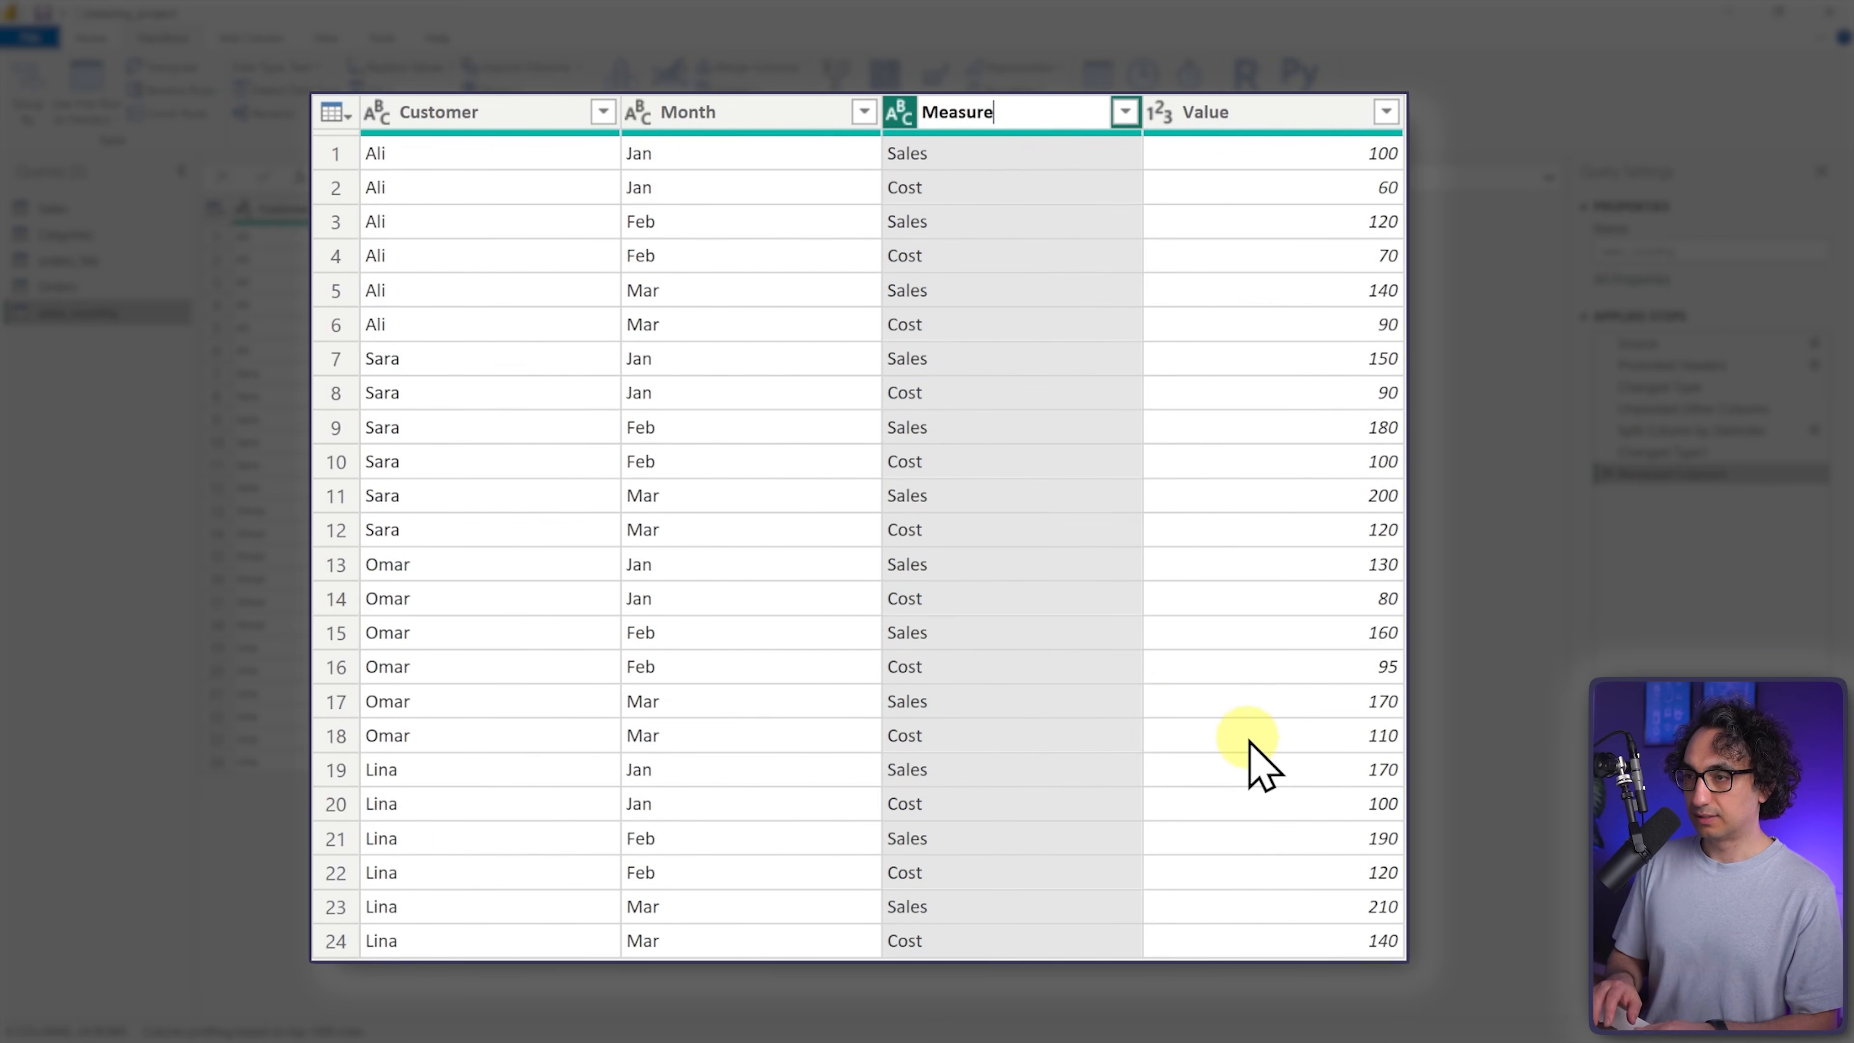
{"action": "key", "text": "Return"}
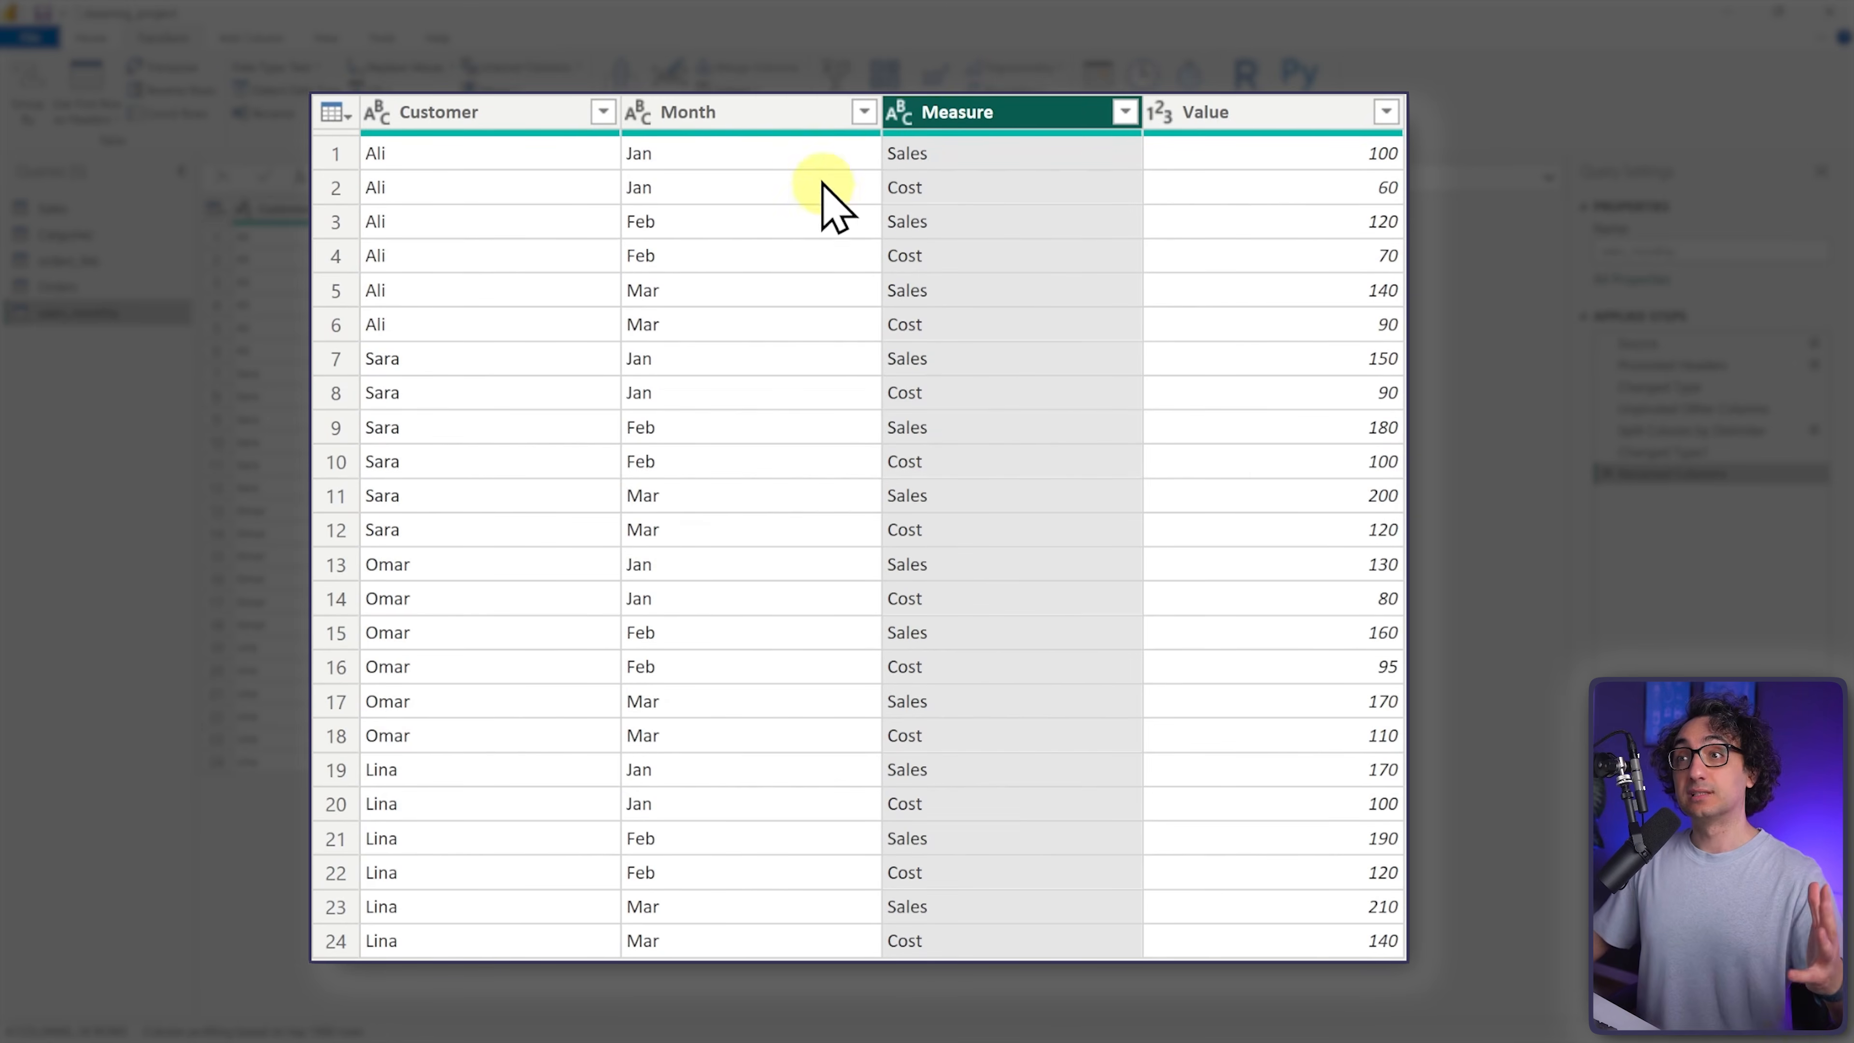
{"action": "left_click", "coordinate": [791, 126]}
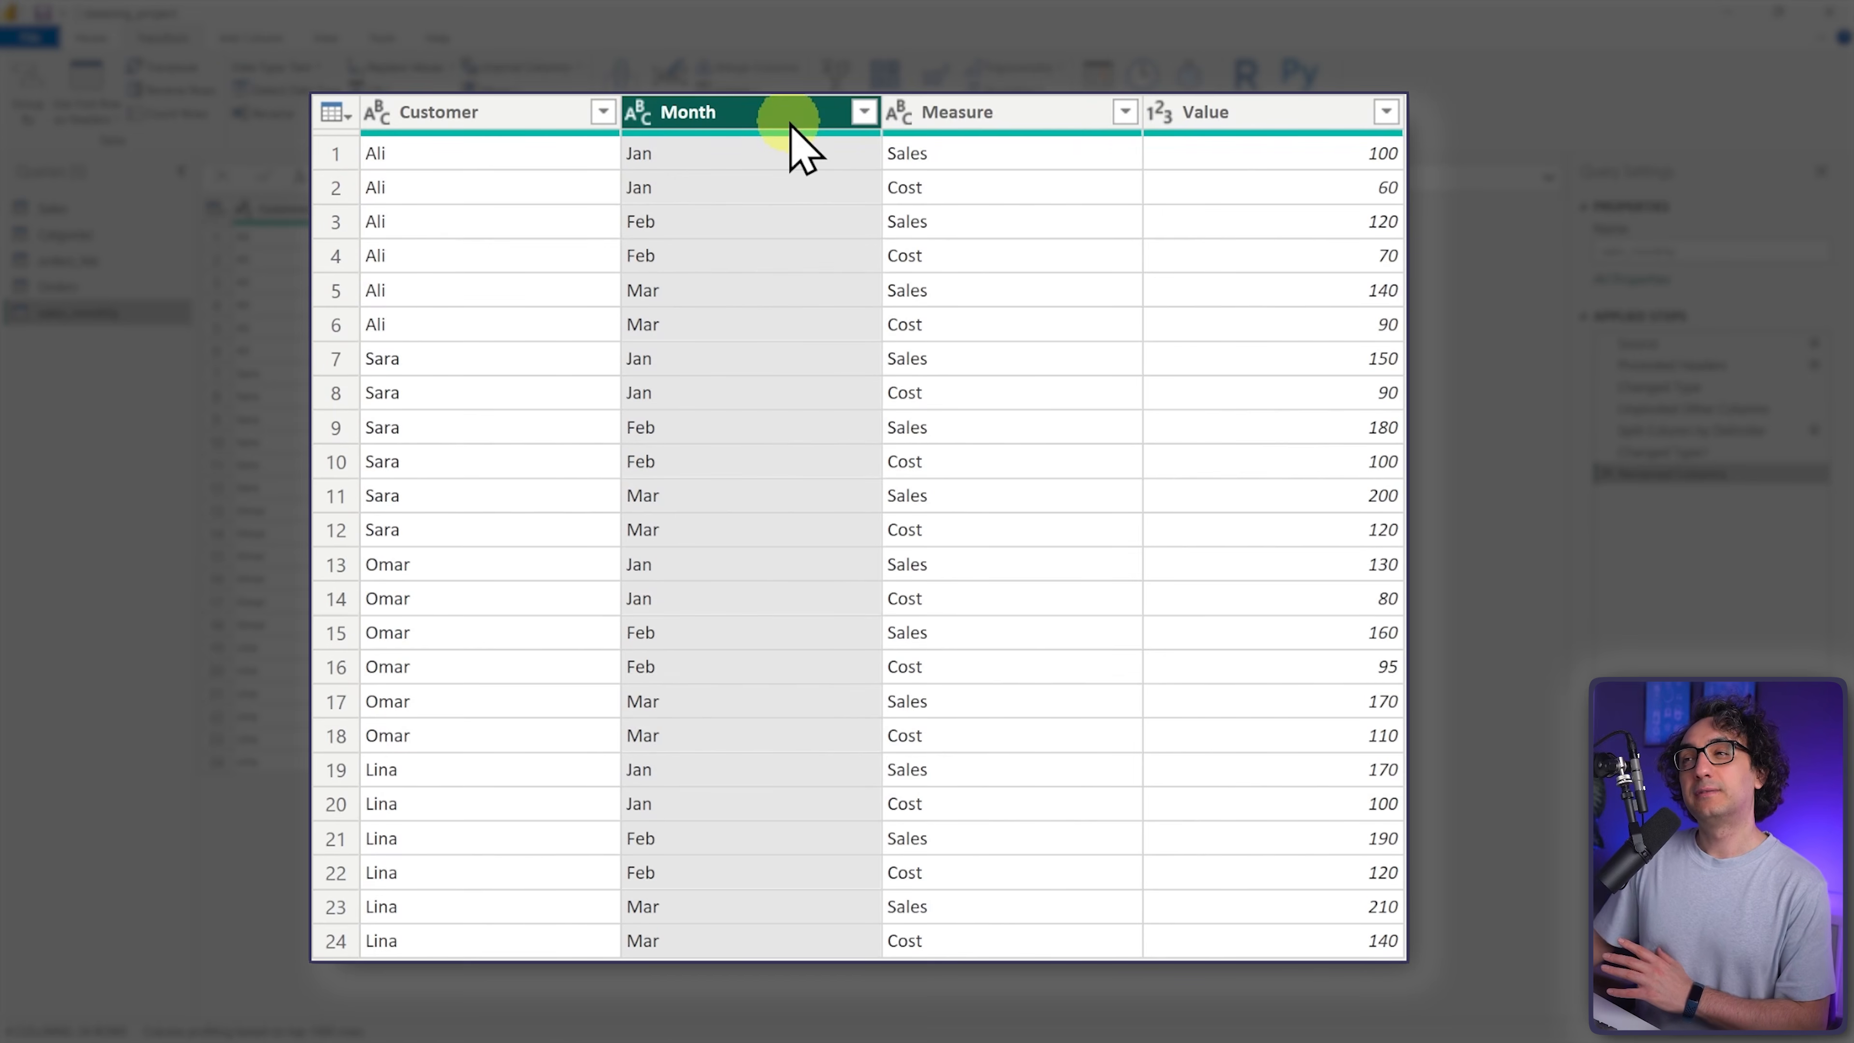
{"action": "left_click", "coordinate": [1006, 126]}
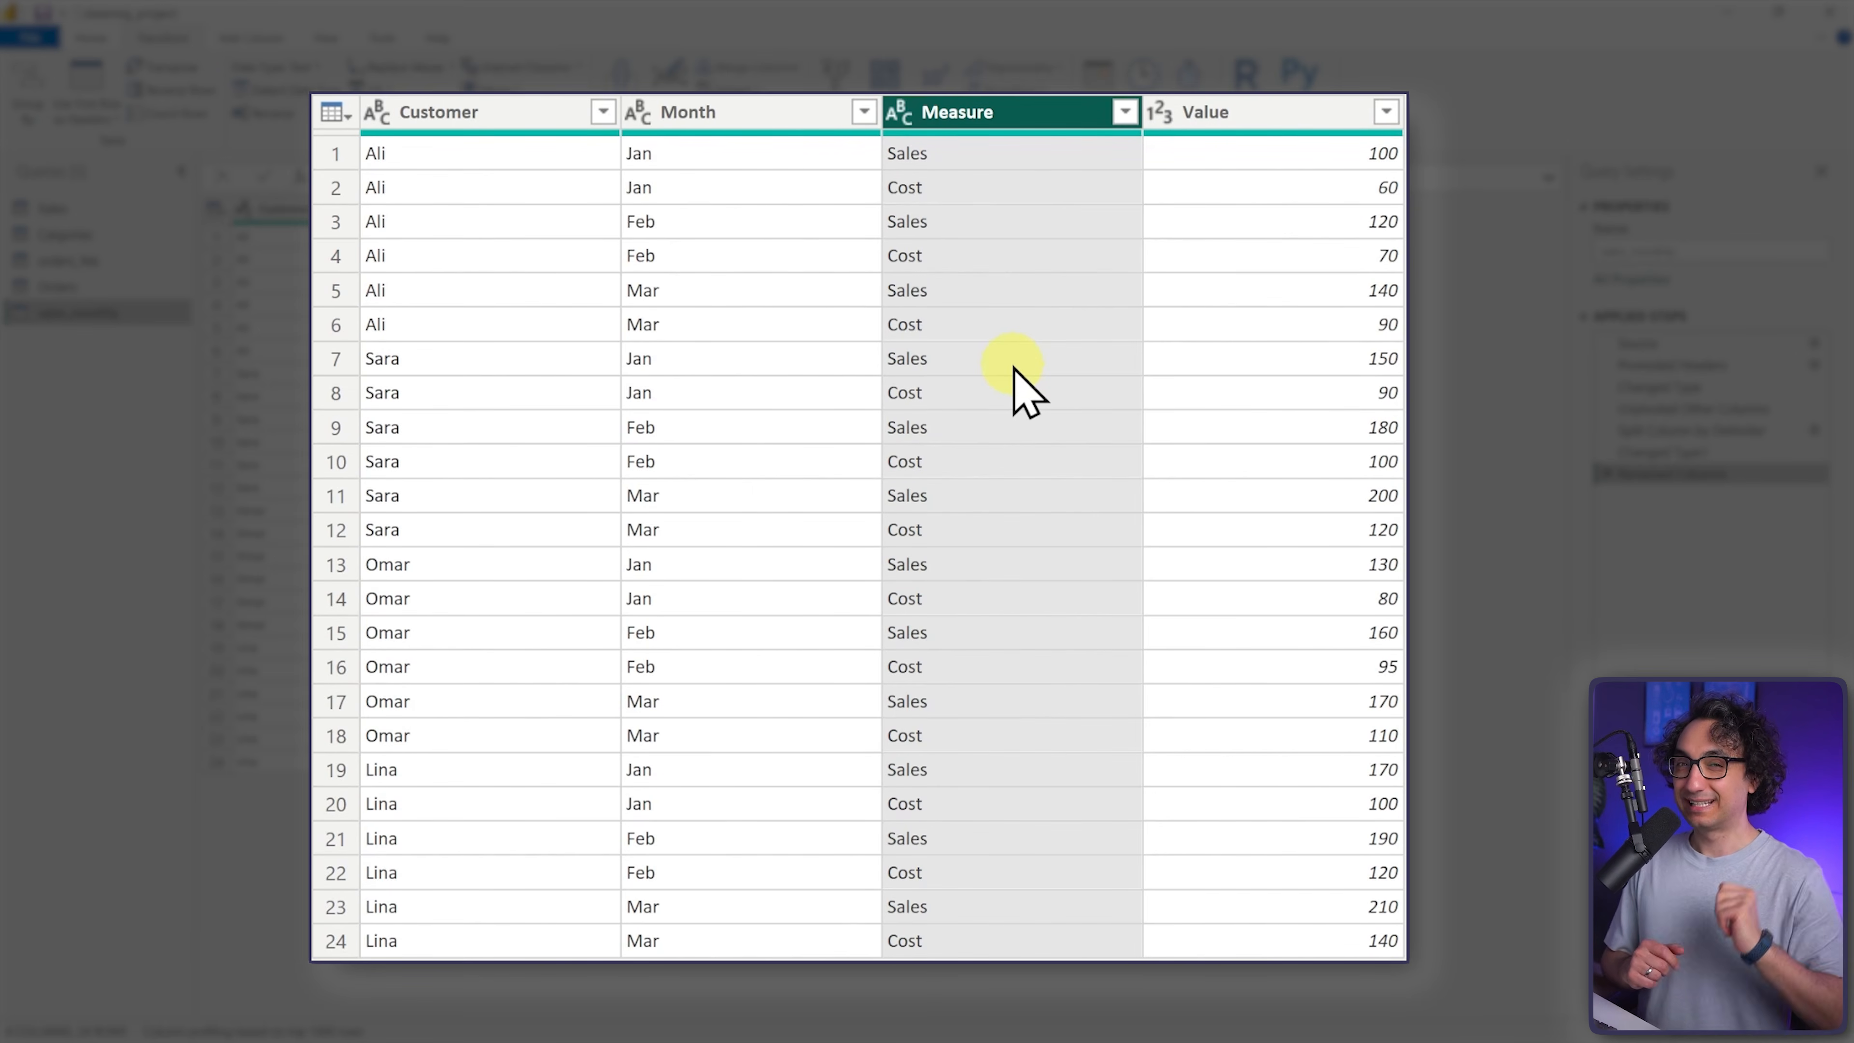
- Examine the Month, Measure and Value columns of the long table, checking how the Sales and Cost rows relate to the values
{"action": "left_click", "coordinate": [750, 126]}
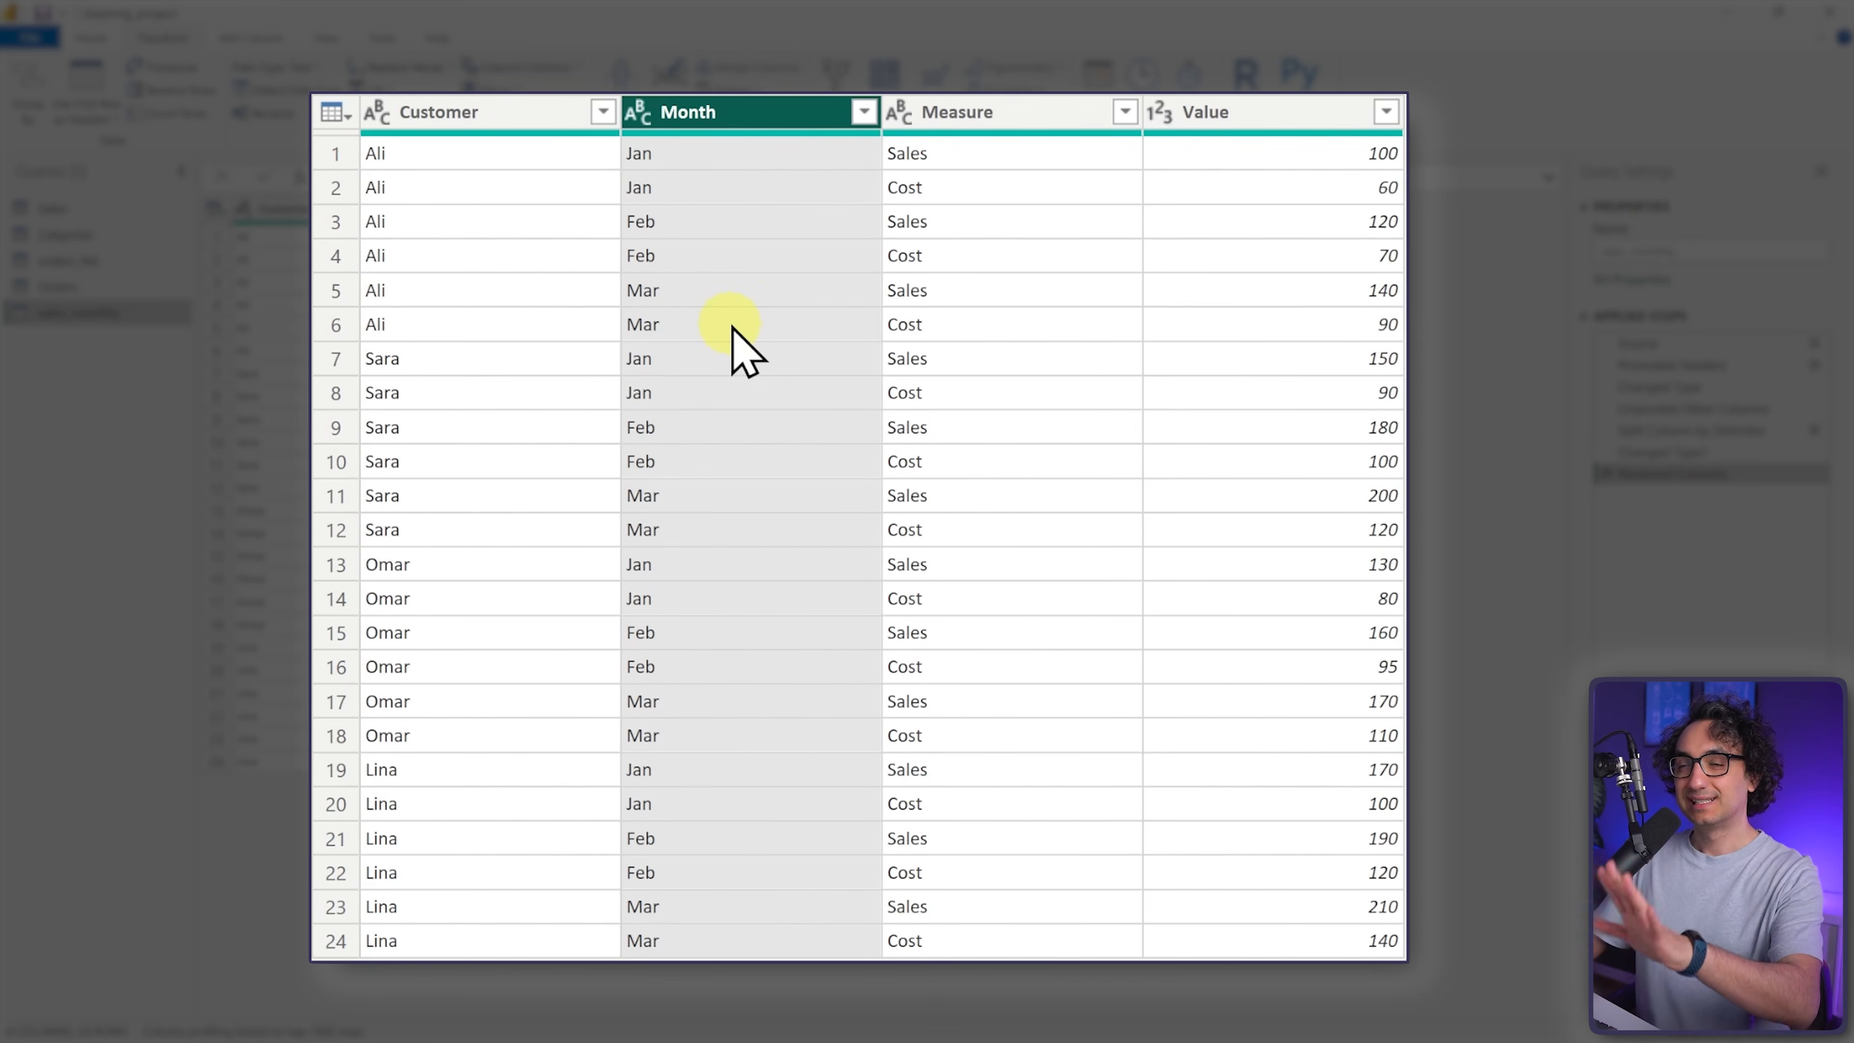
{"action": "left_click", "coordinate": [959, 131]}
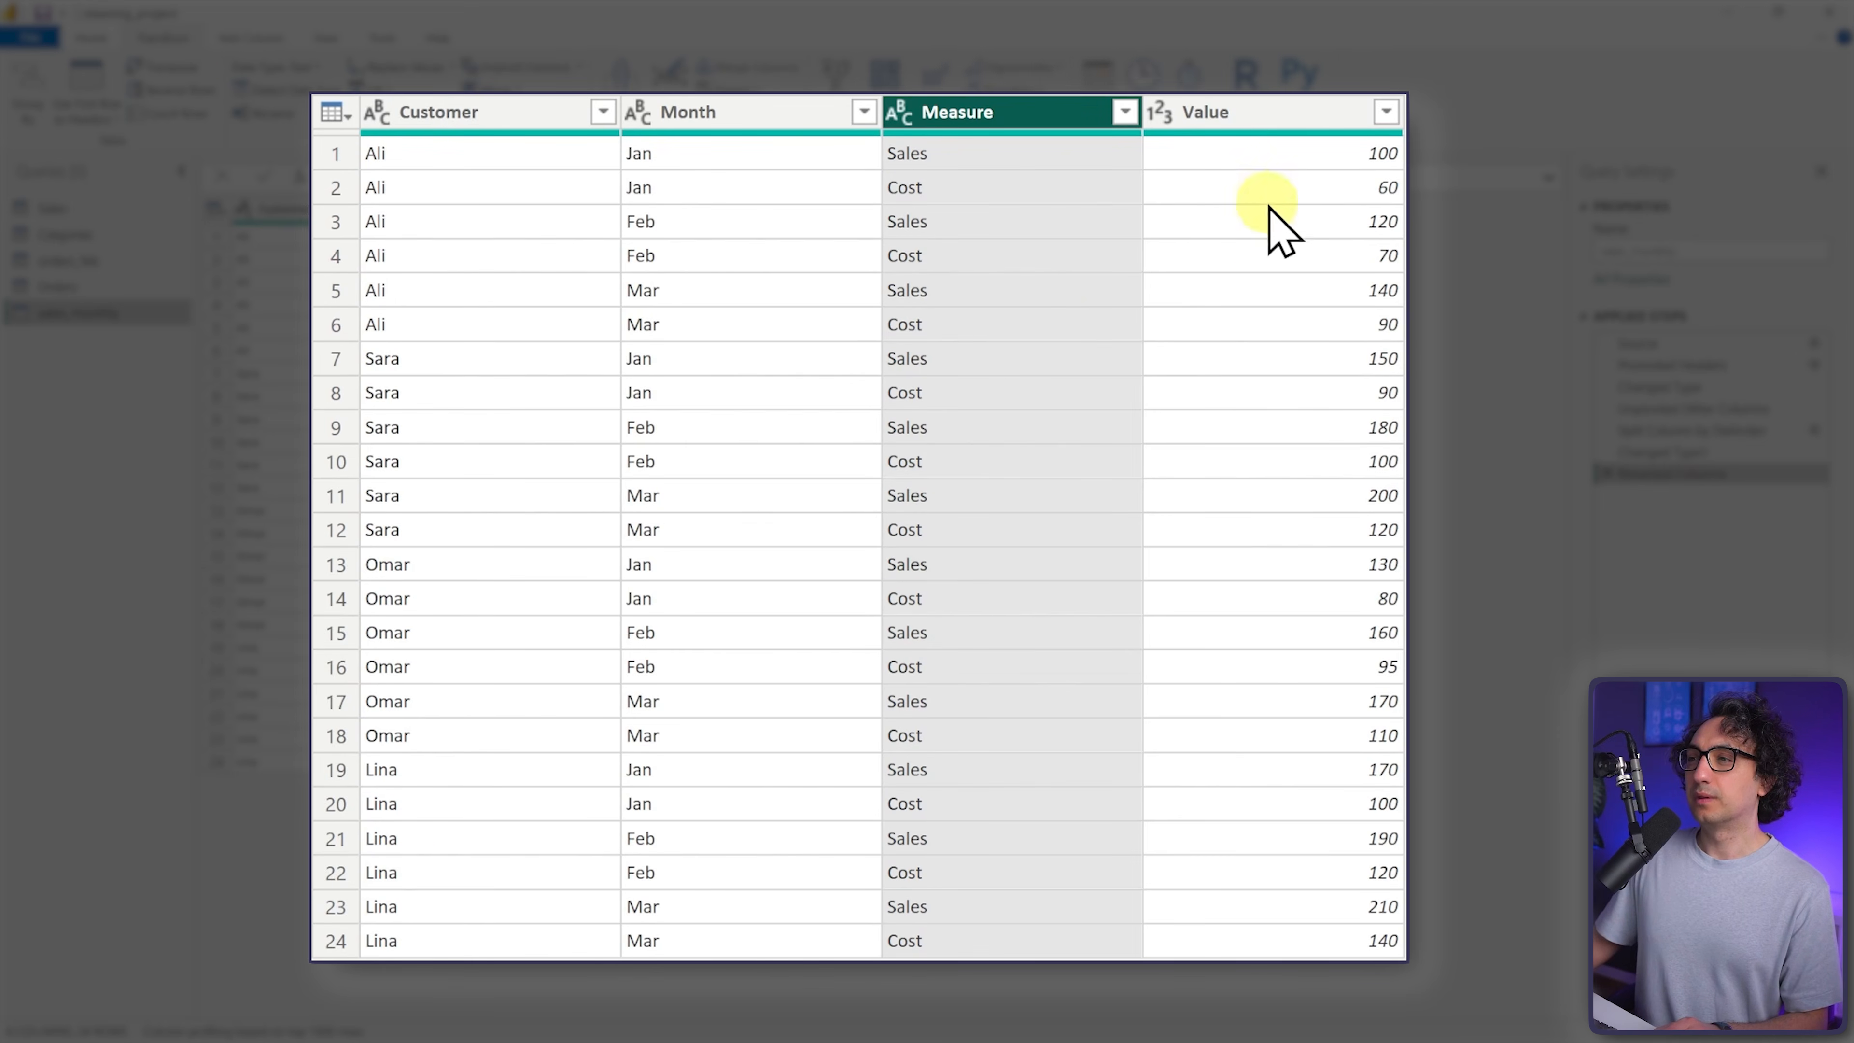
{"action": "left_click", "coordinate": [1292, 111]}
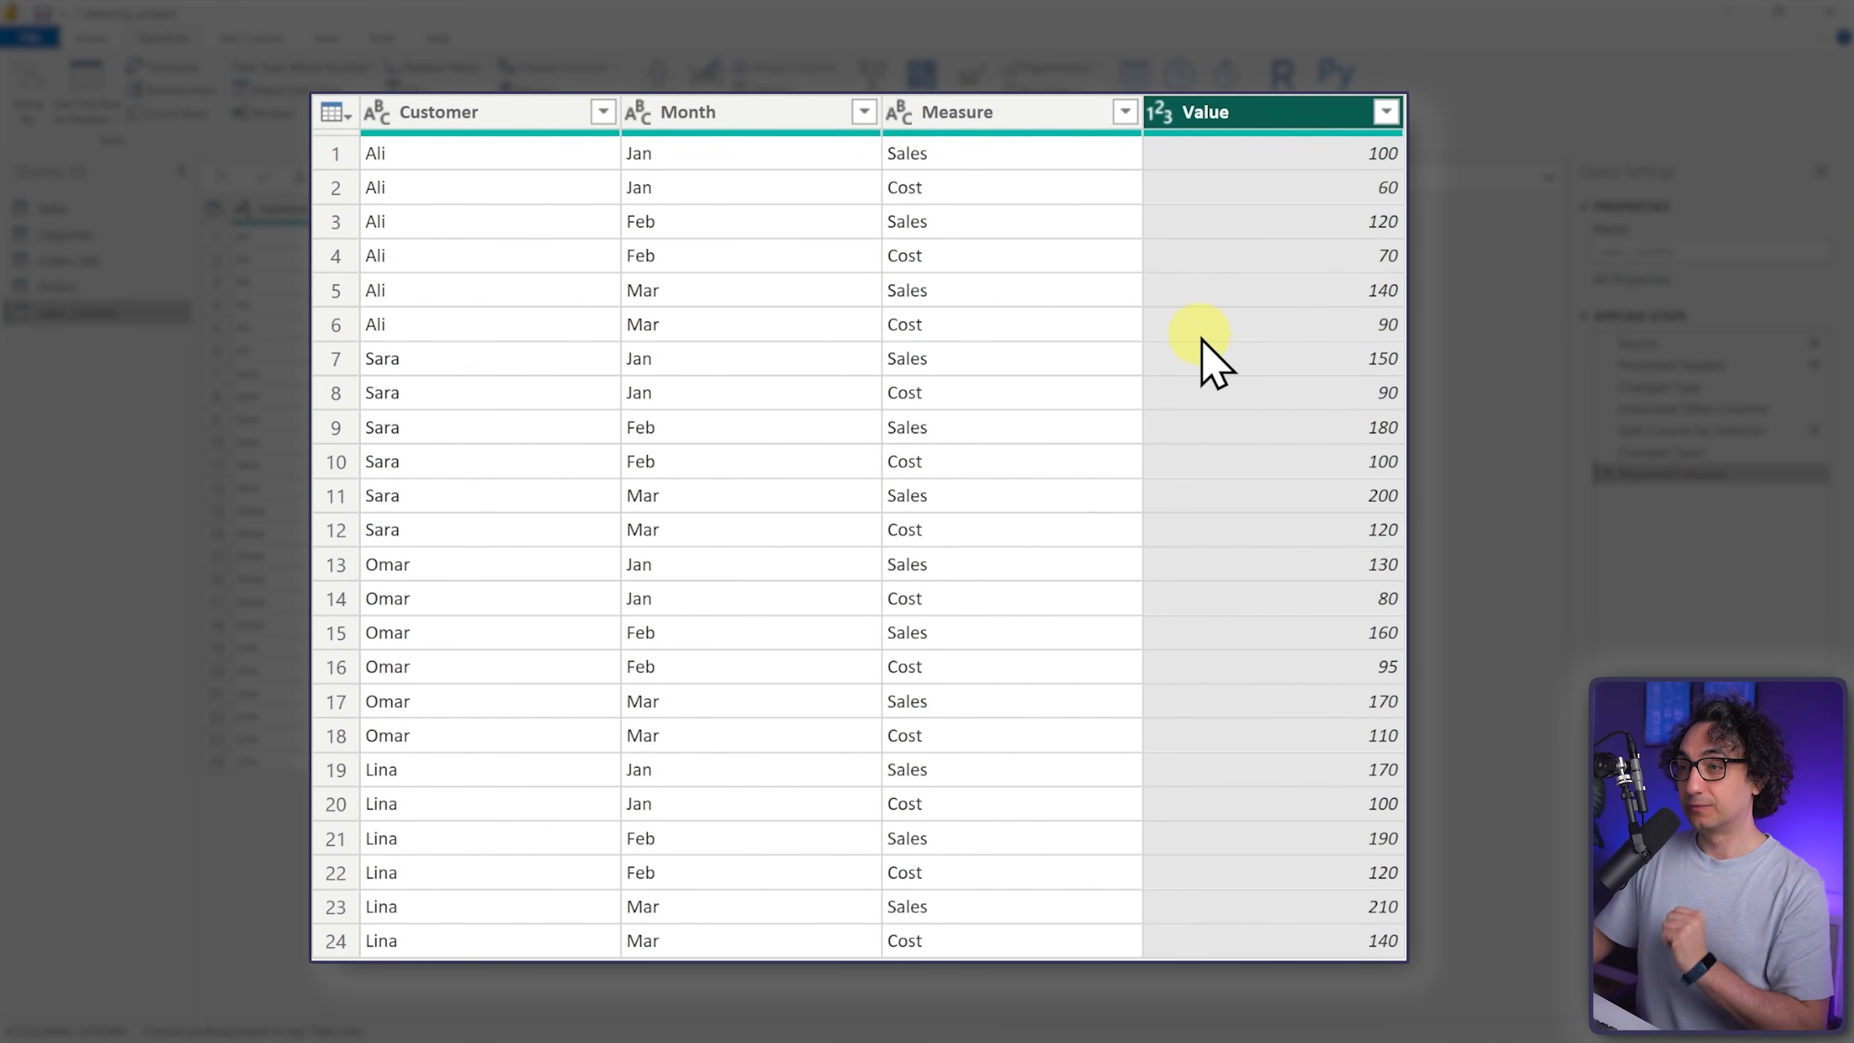
{"action": "left_click", "coordinate": [952, 191]}
{"action": "left_click", "coordinate": [952, 191]}
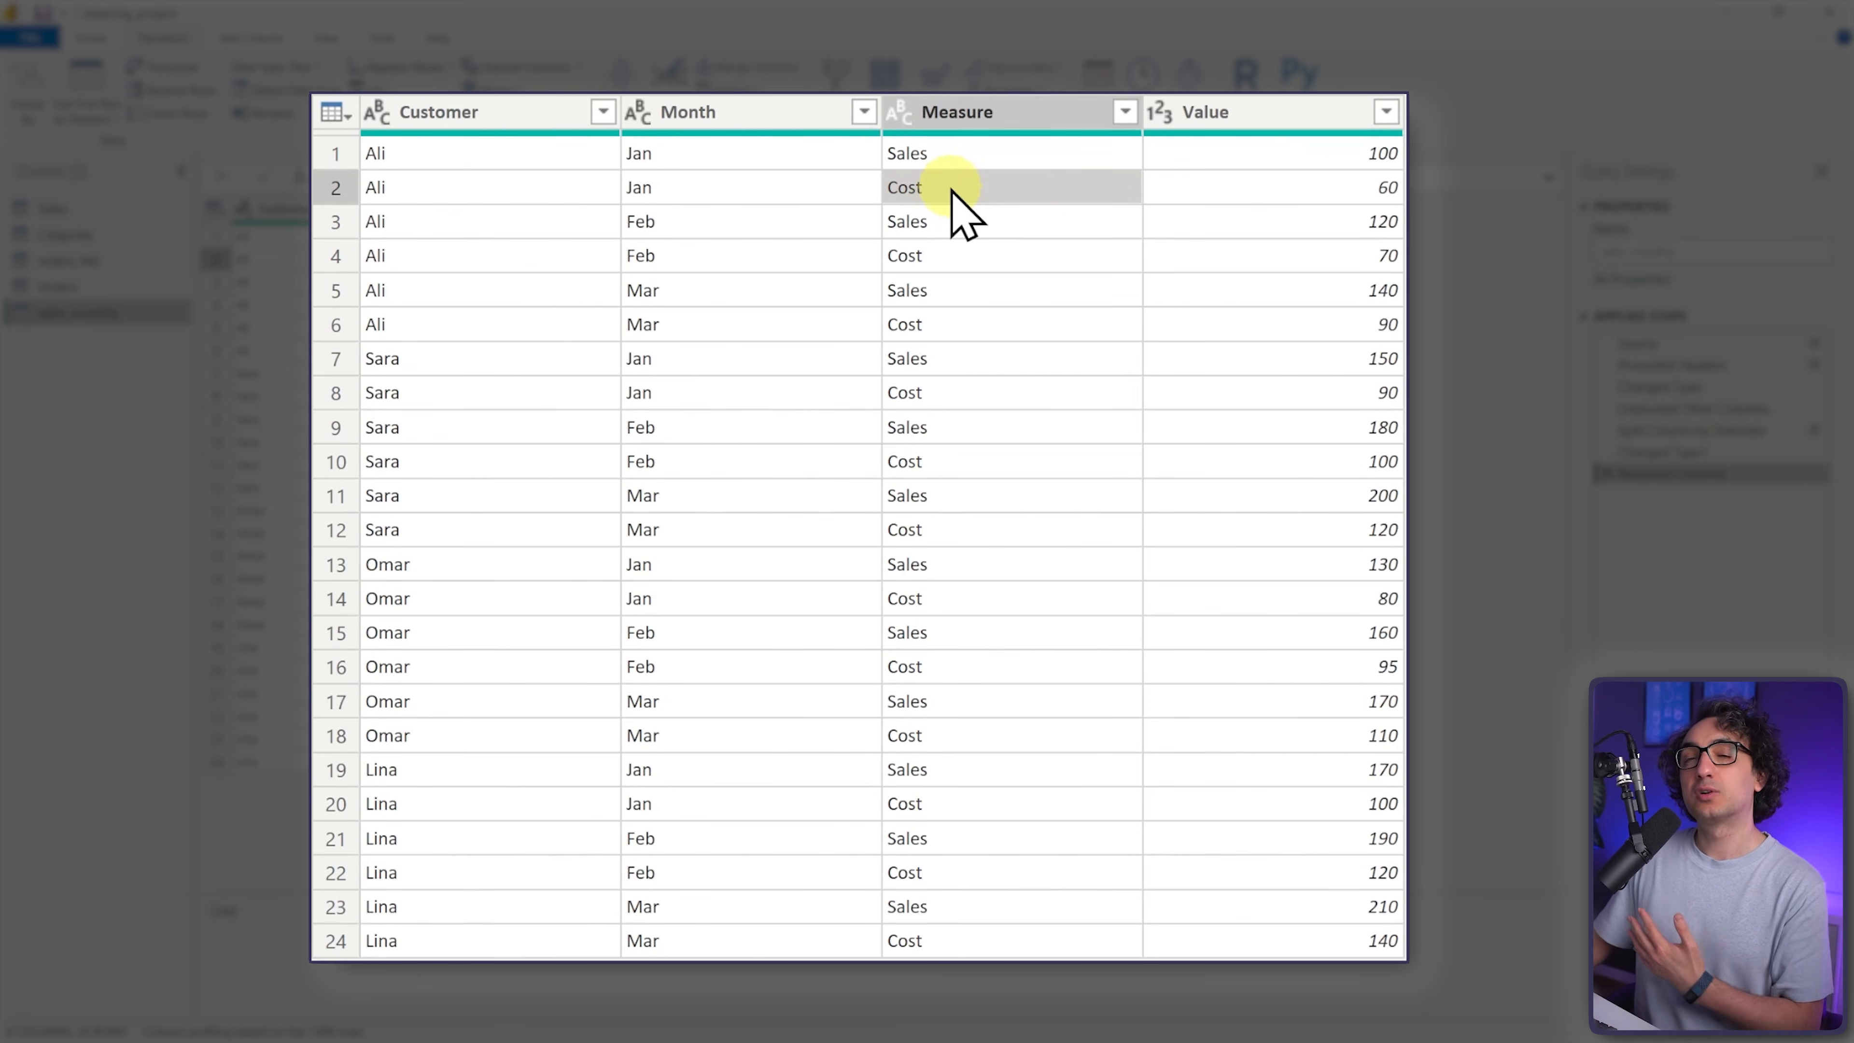
{"action": "left_click", "coordinate": [1218, 125]}
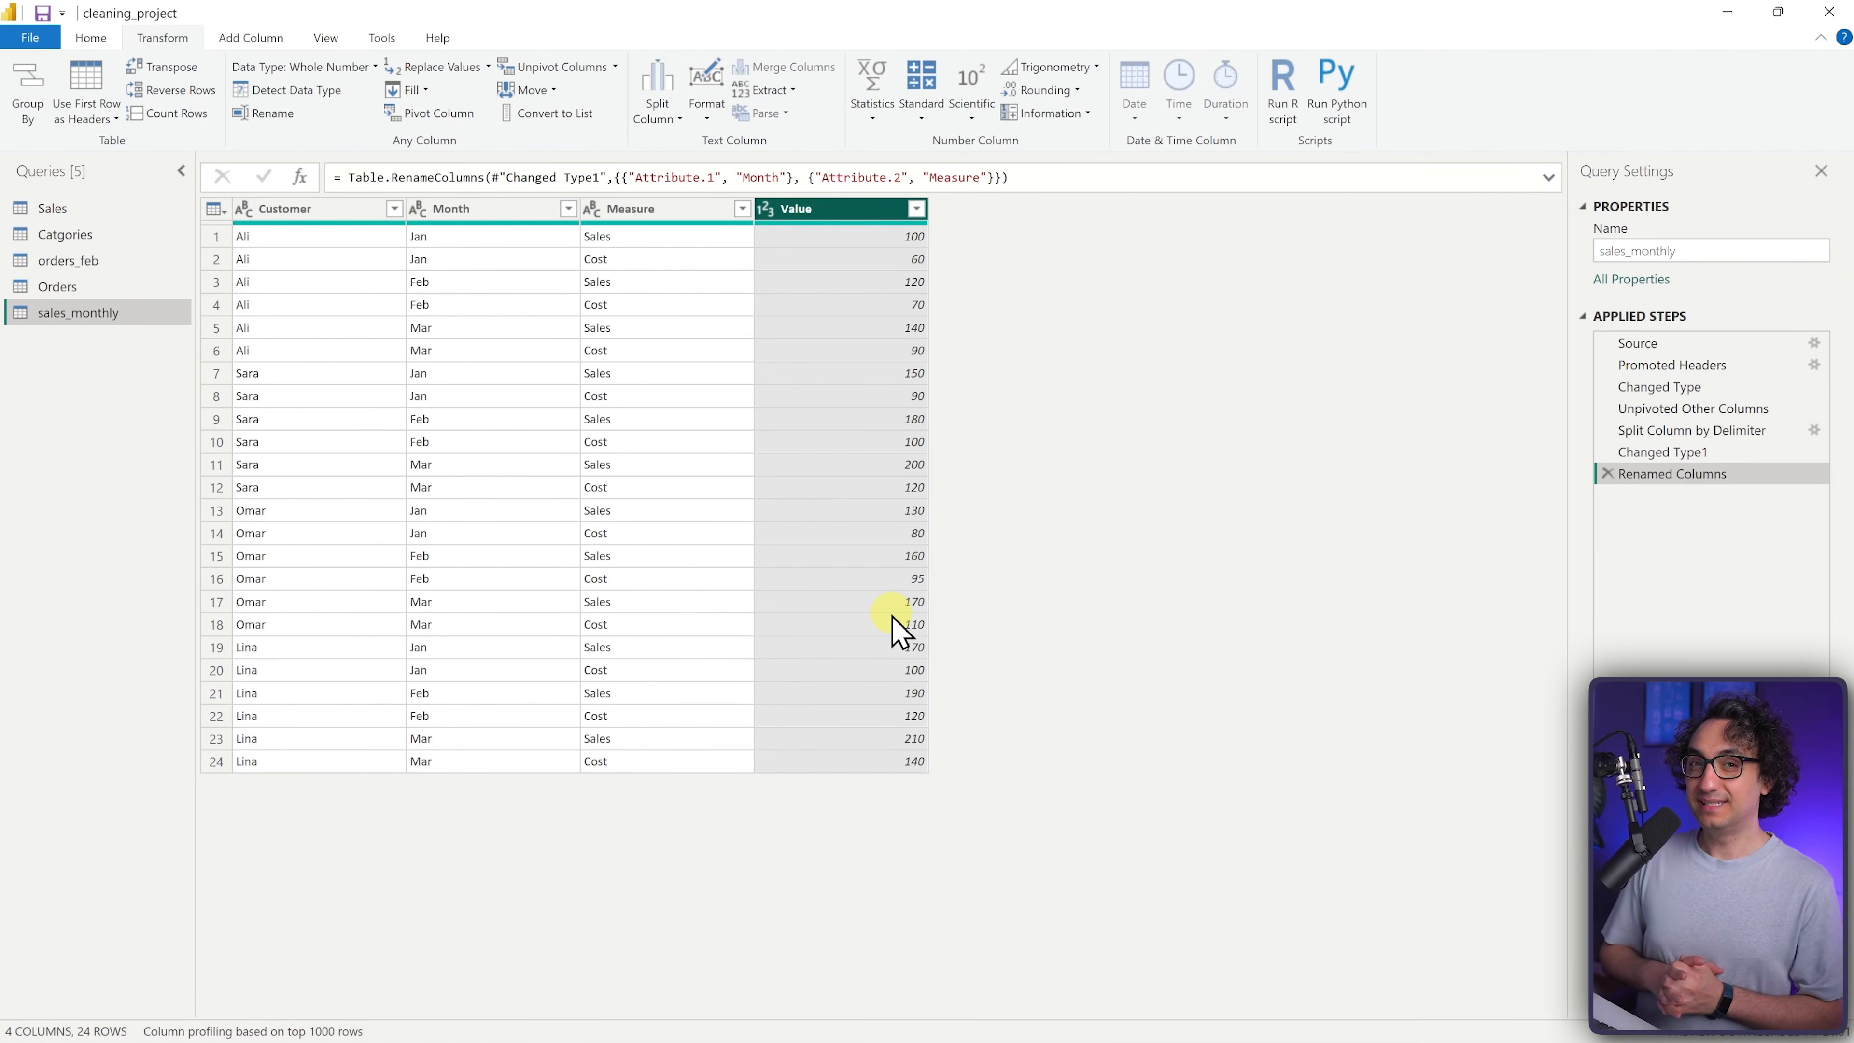
{"action": "left_click", "coordinate": [640, 239]}
{"action": "left_click", "coordinate": [636, 284]}
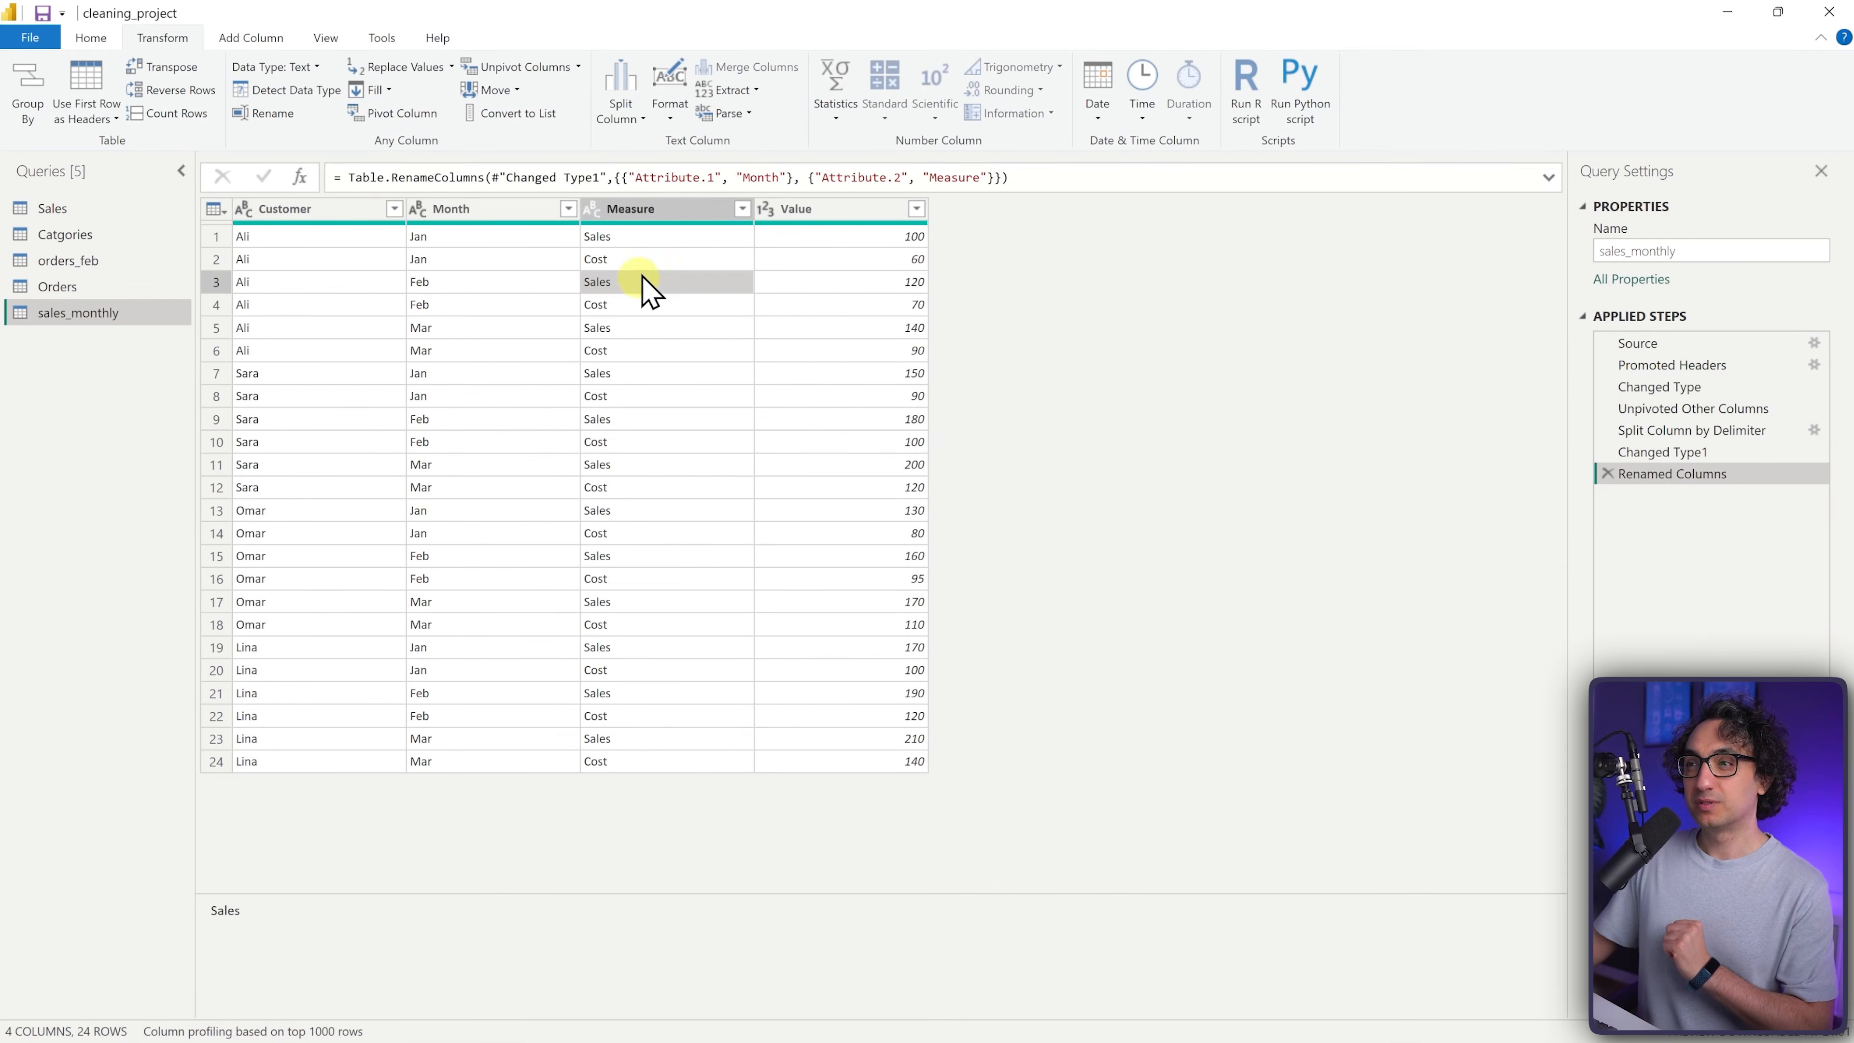
{"action": "left_click", "coordinate": [693, 210]}
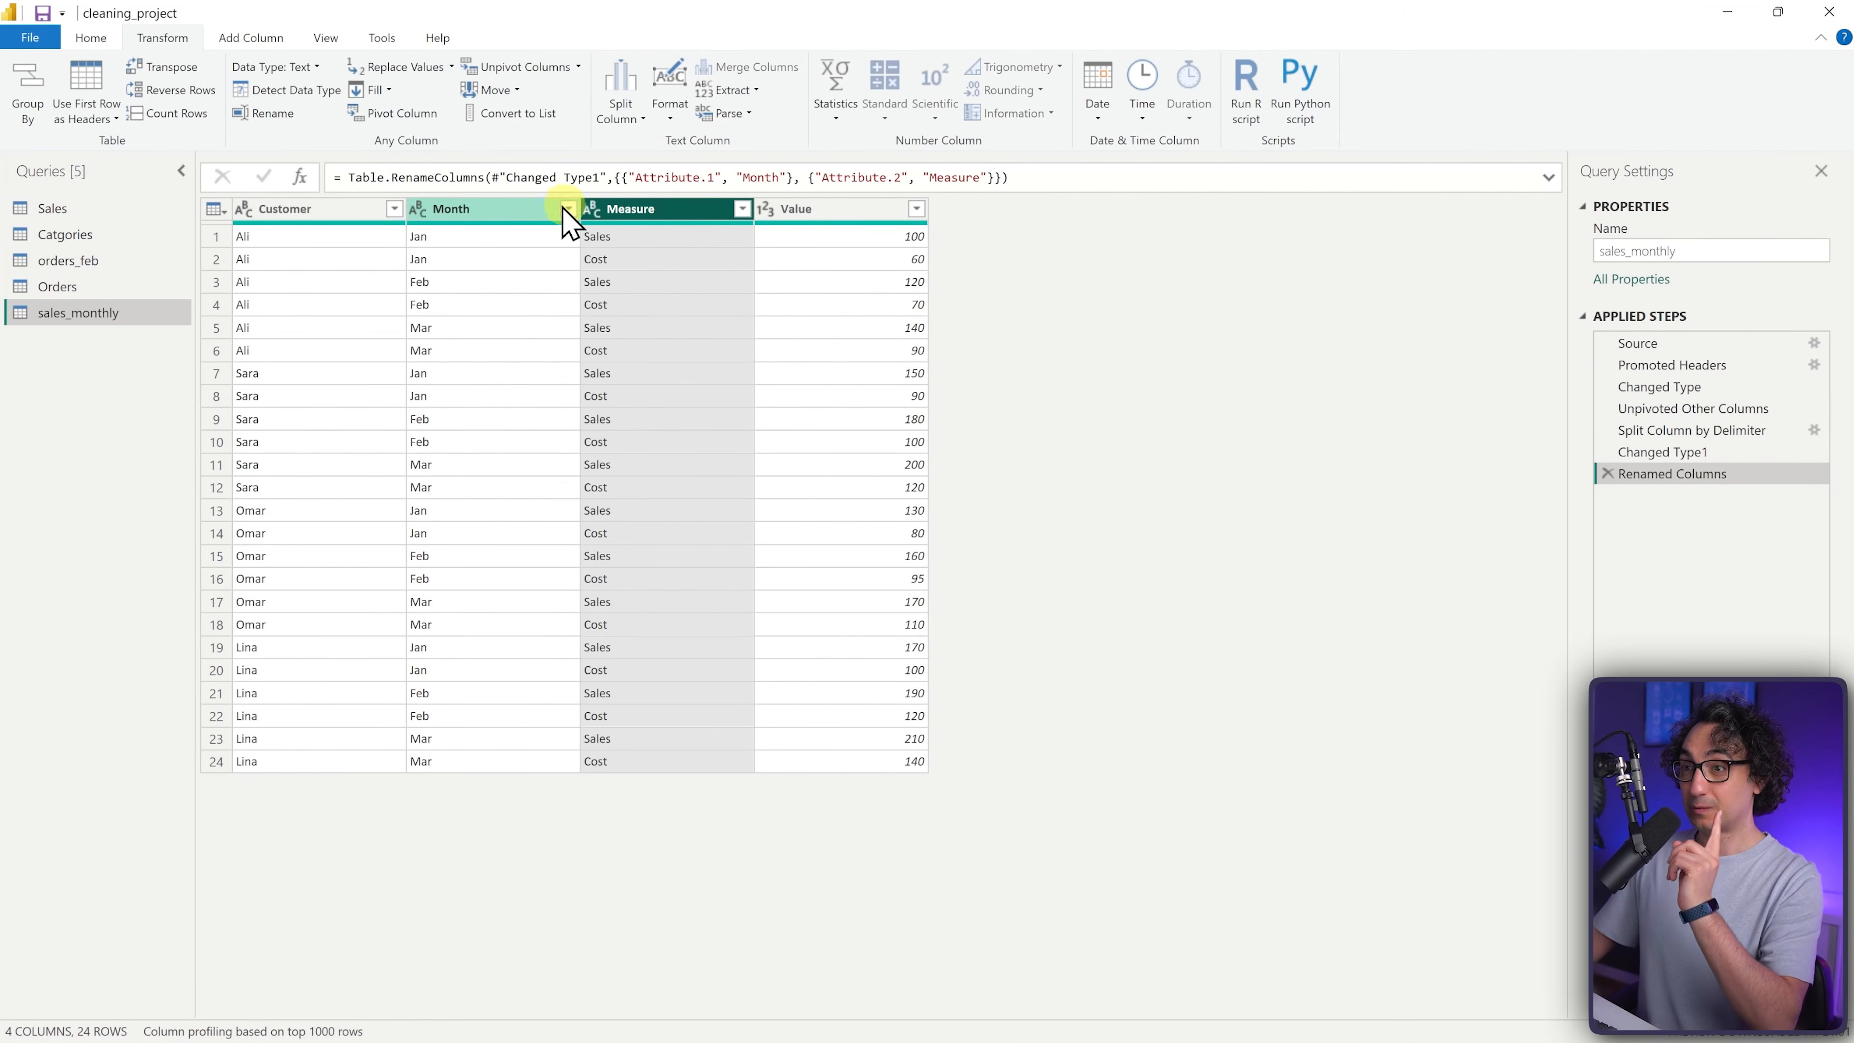
{"action": "left_click", "coordinate": [528, 211]}
- Pivot the Measure column into separate columns, using Value as the values column and Sum as the aggregate function
{"action": "left_click", "coordinate": [660, 211]}
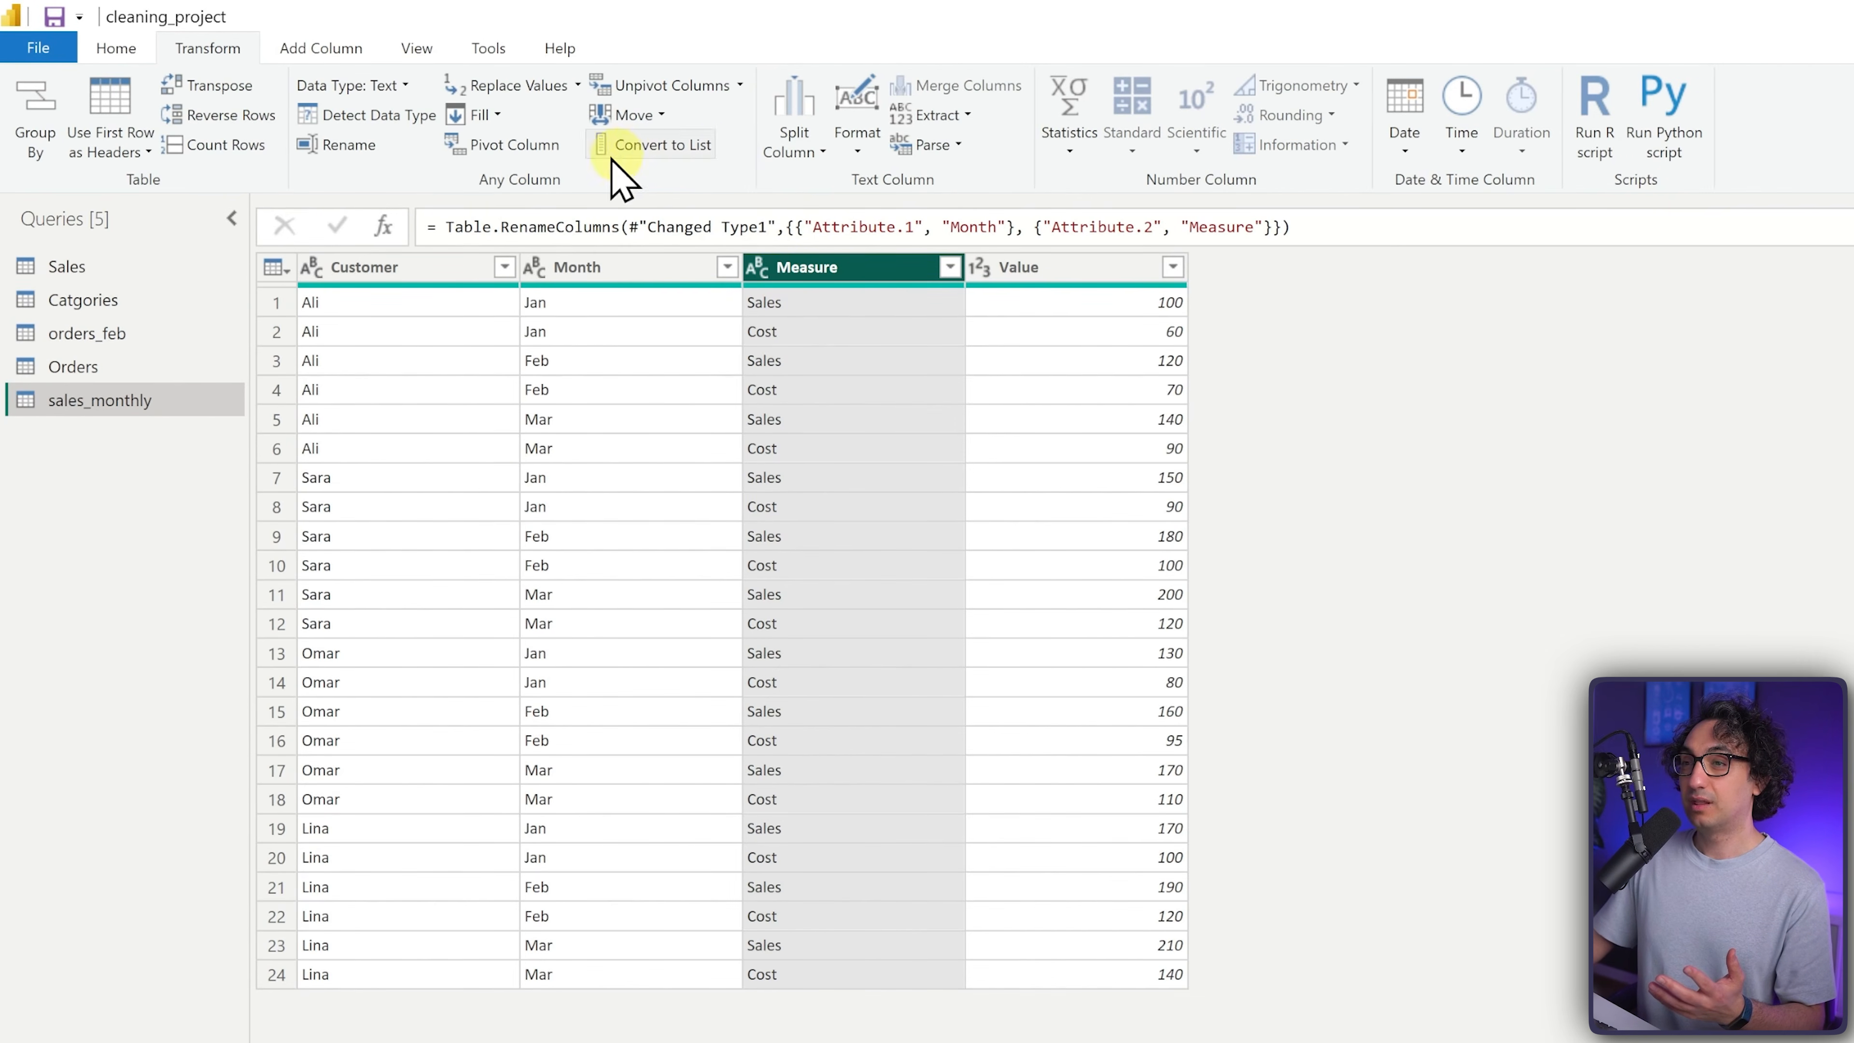
{"action": "left_click", "coordinate": [502, 146]}
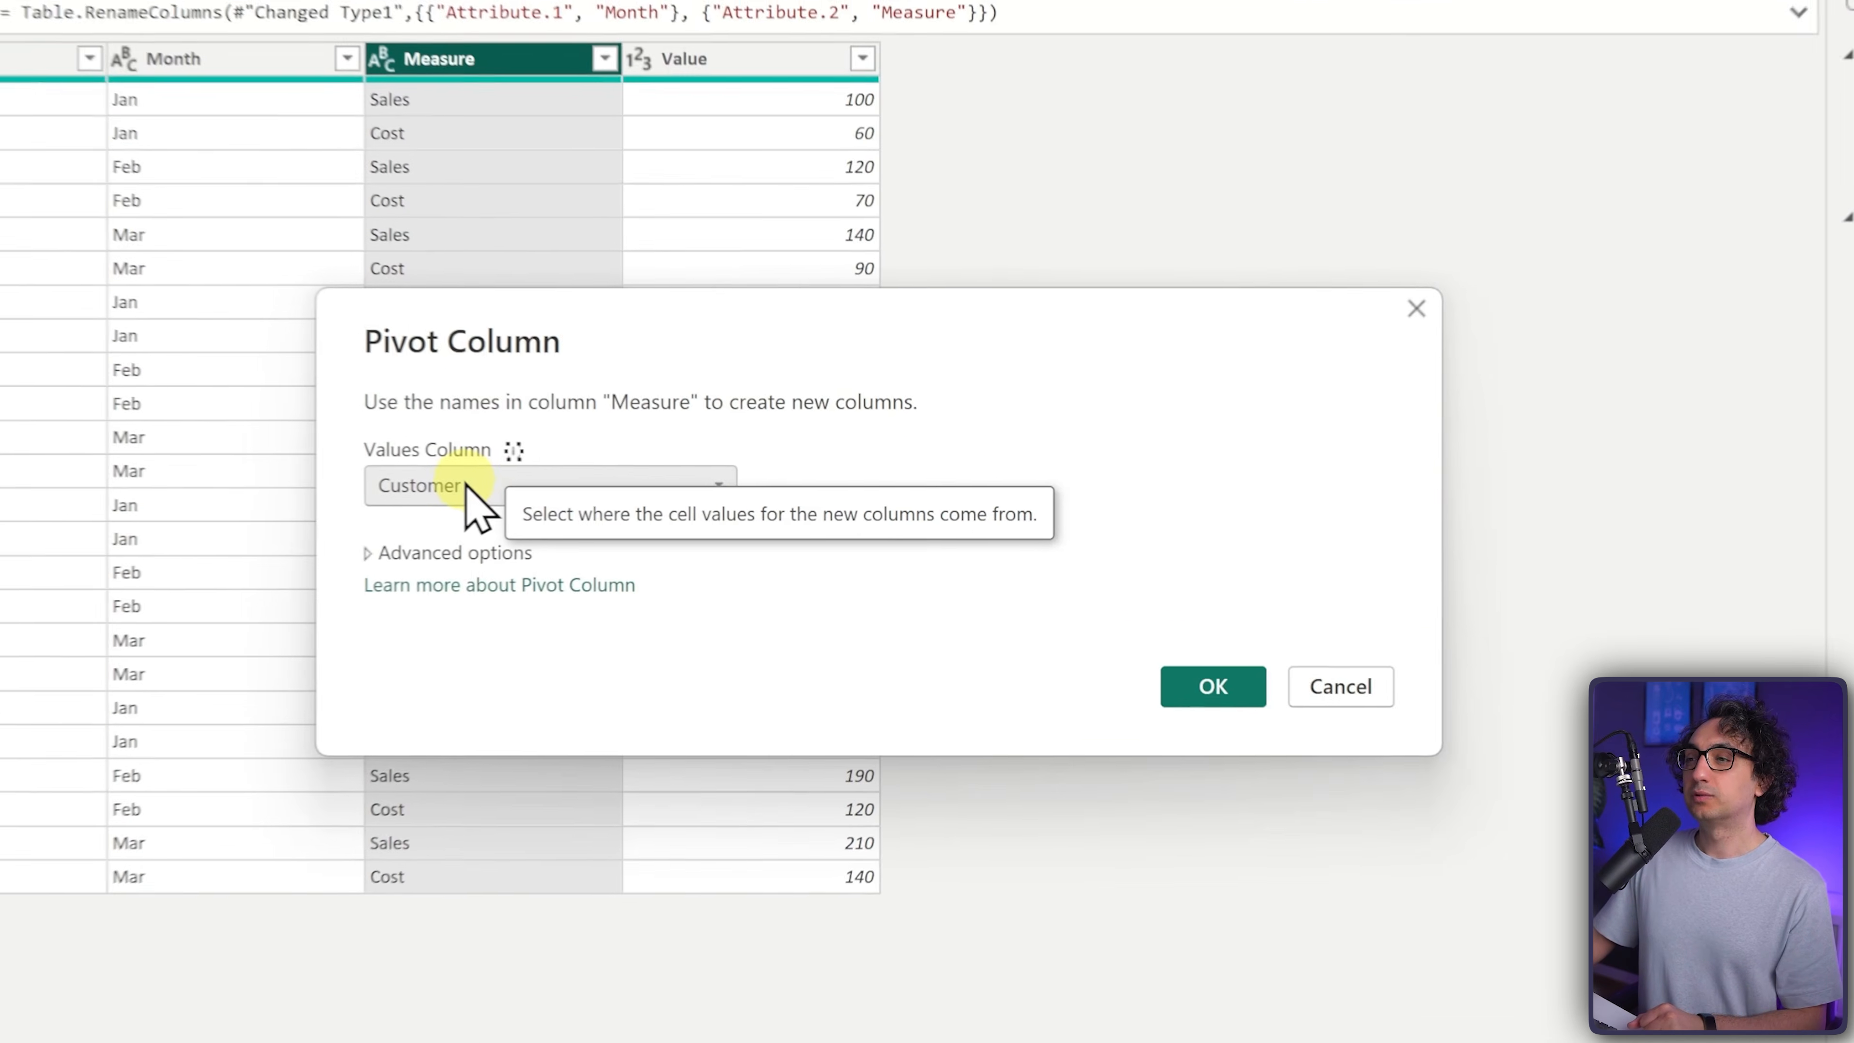
{"action": "left_click", "coordinate": [443, 485]}
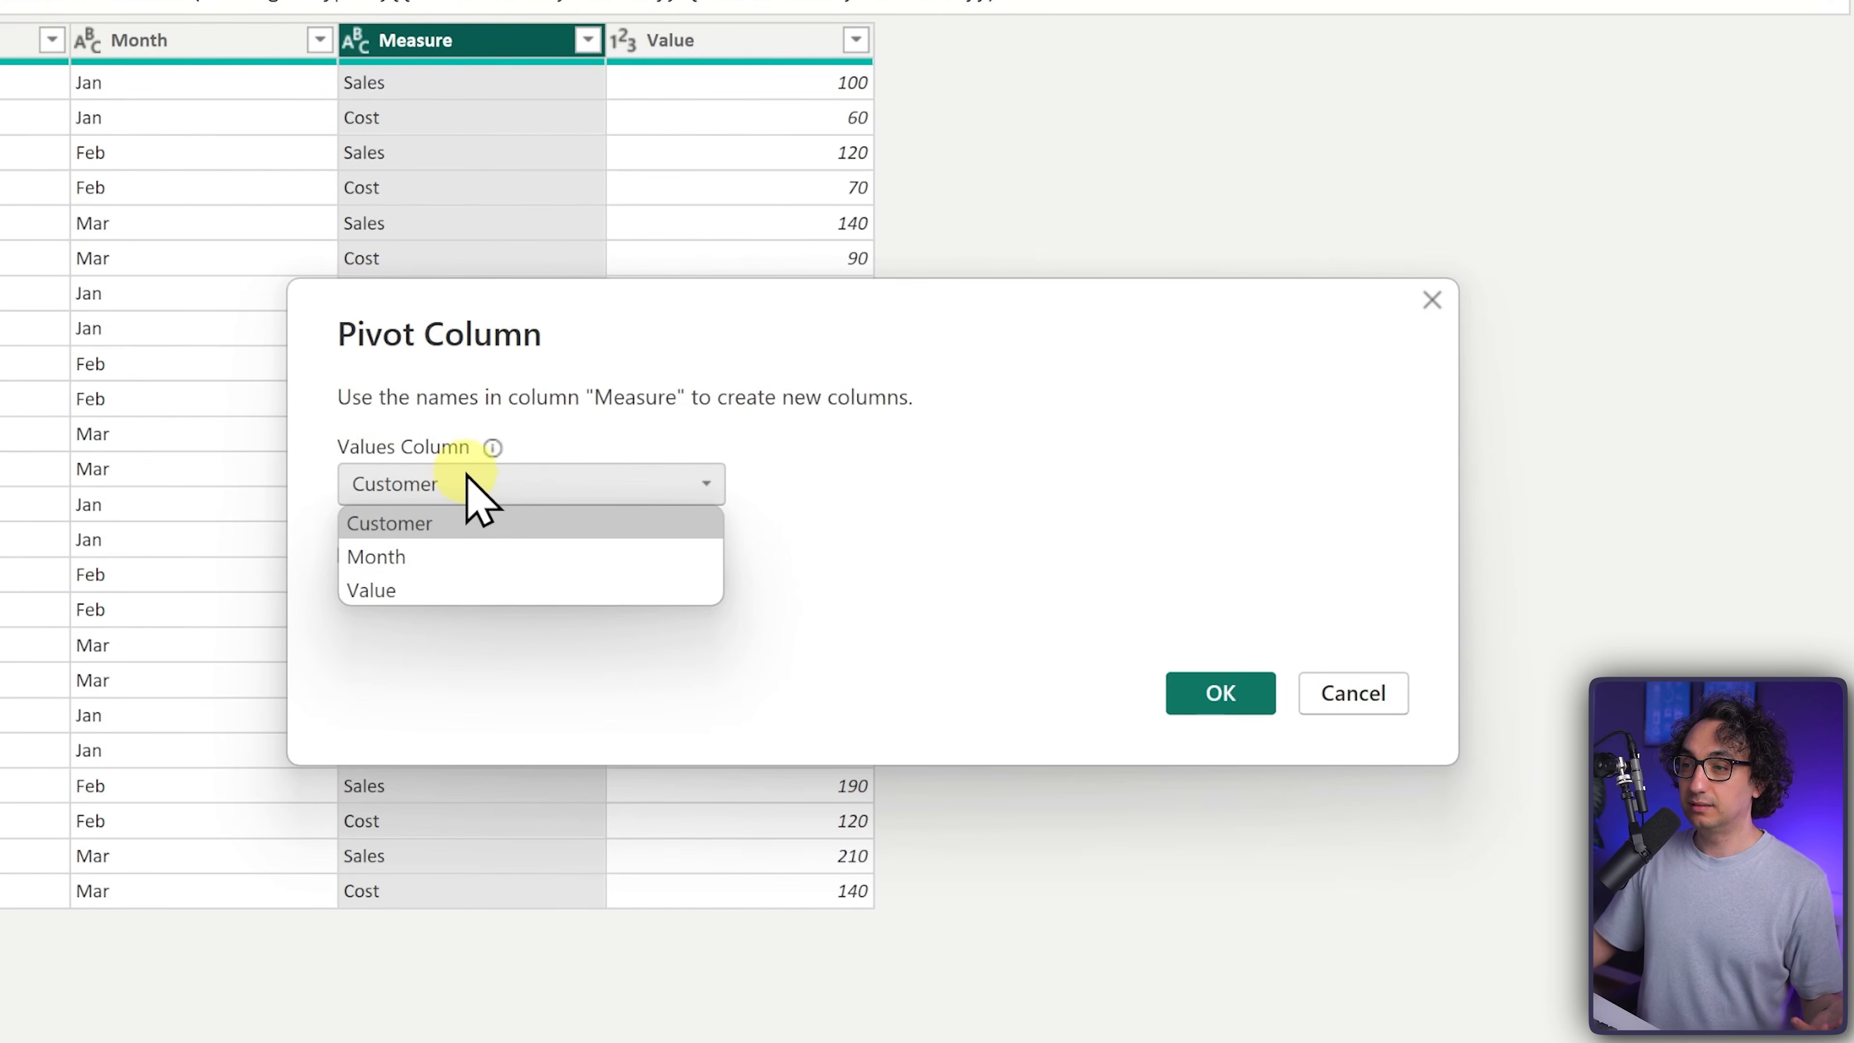
{"action": "left_click", "coordinate": [404, 596]}
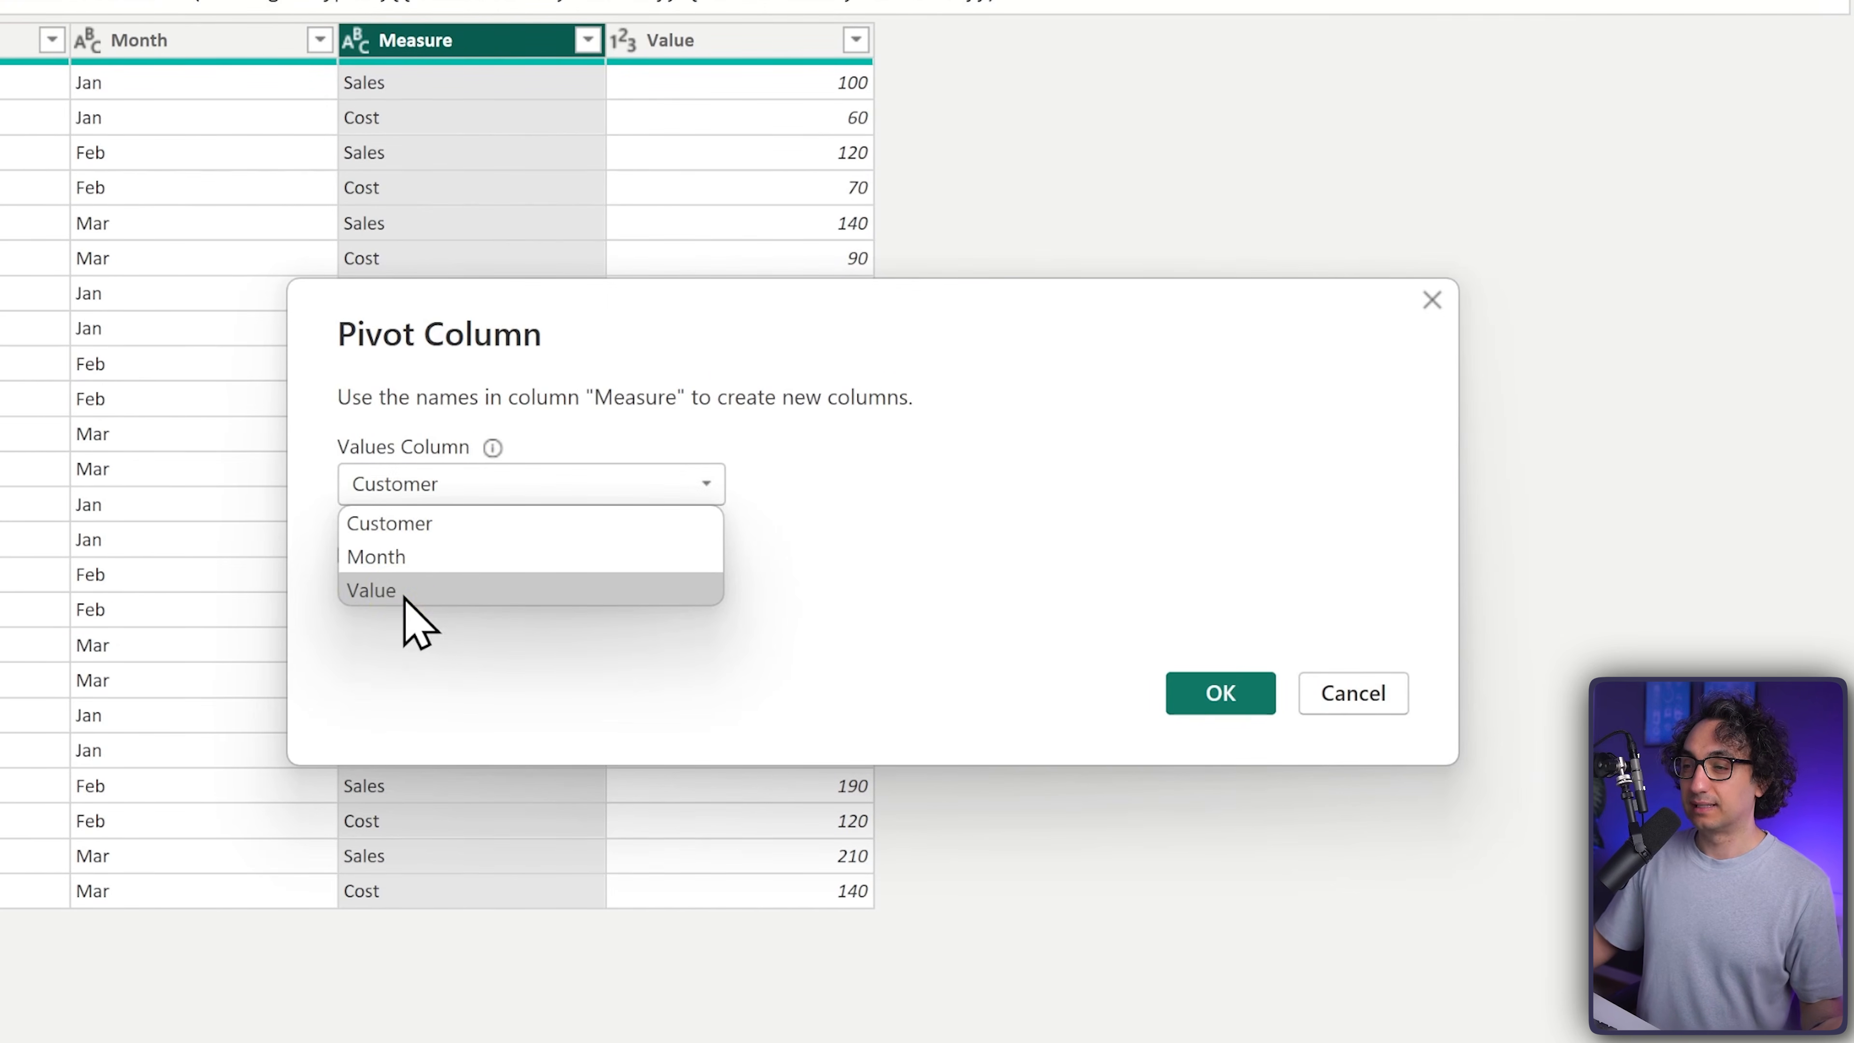
{"action": "left_click", "coordinate": [346, 557]}
{"action": "left_click", "coordinate": [447, 627]}
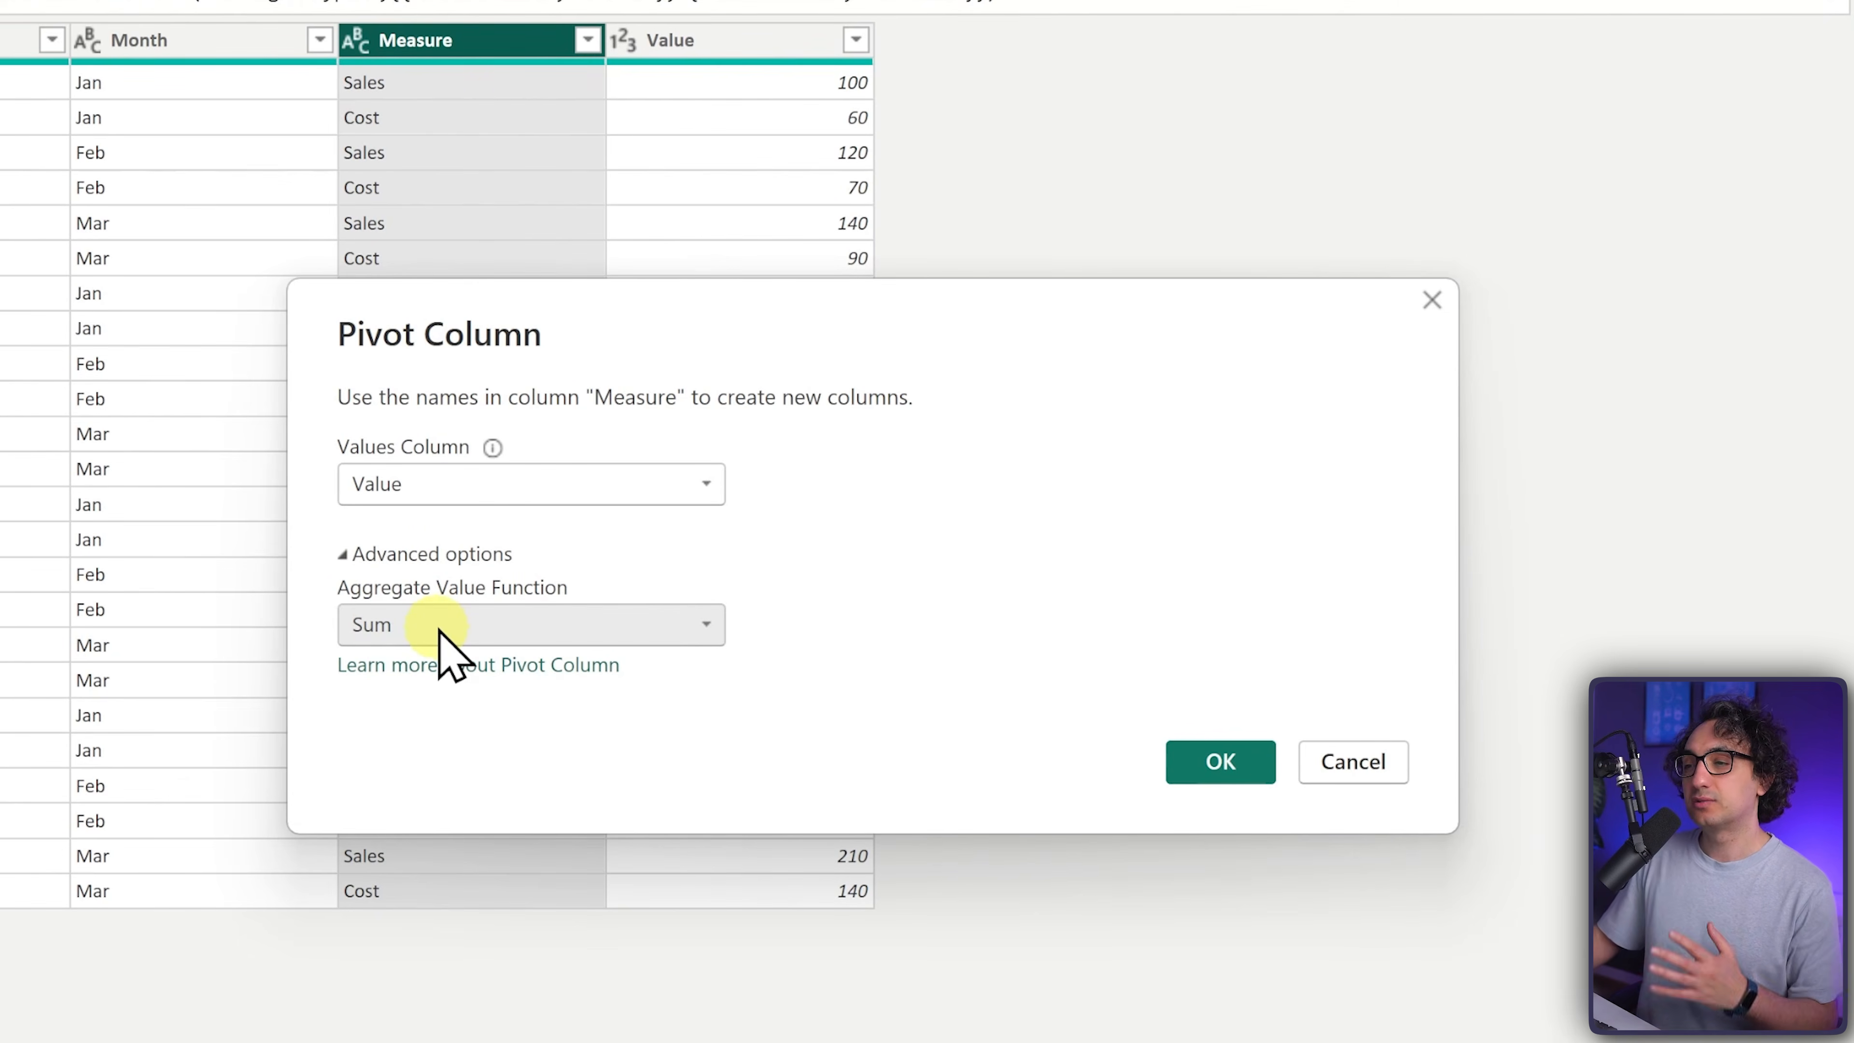
{"action": "left_click", "coordinate": [440, 629]}
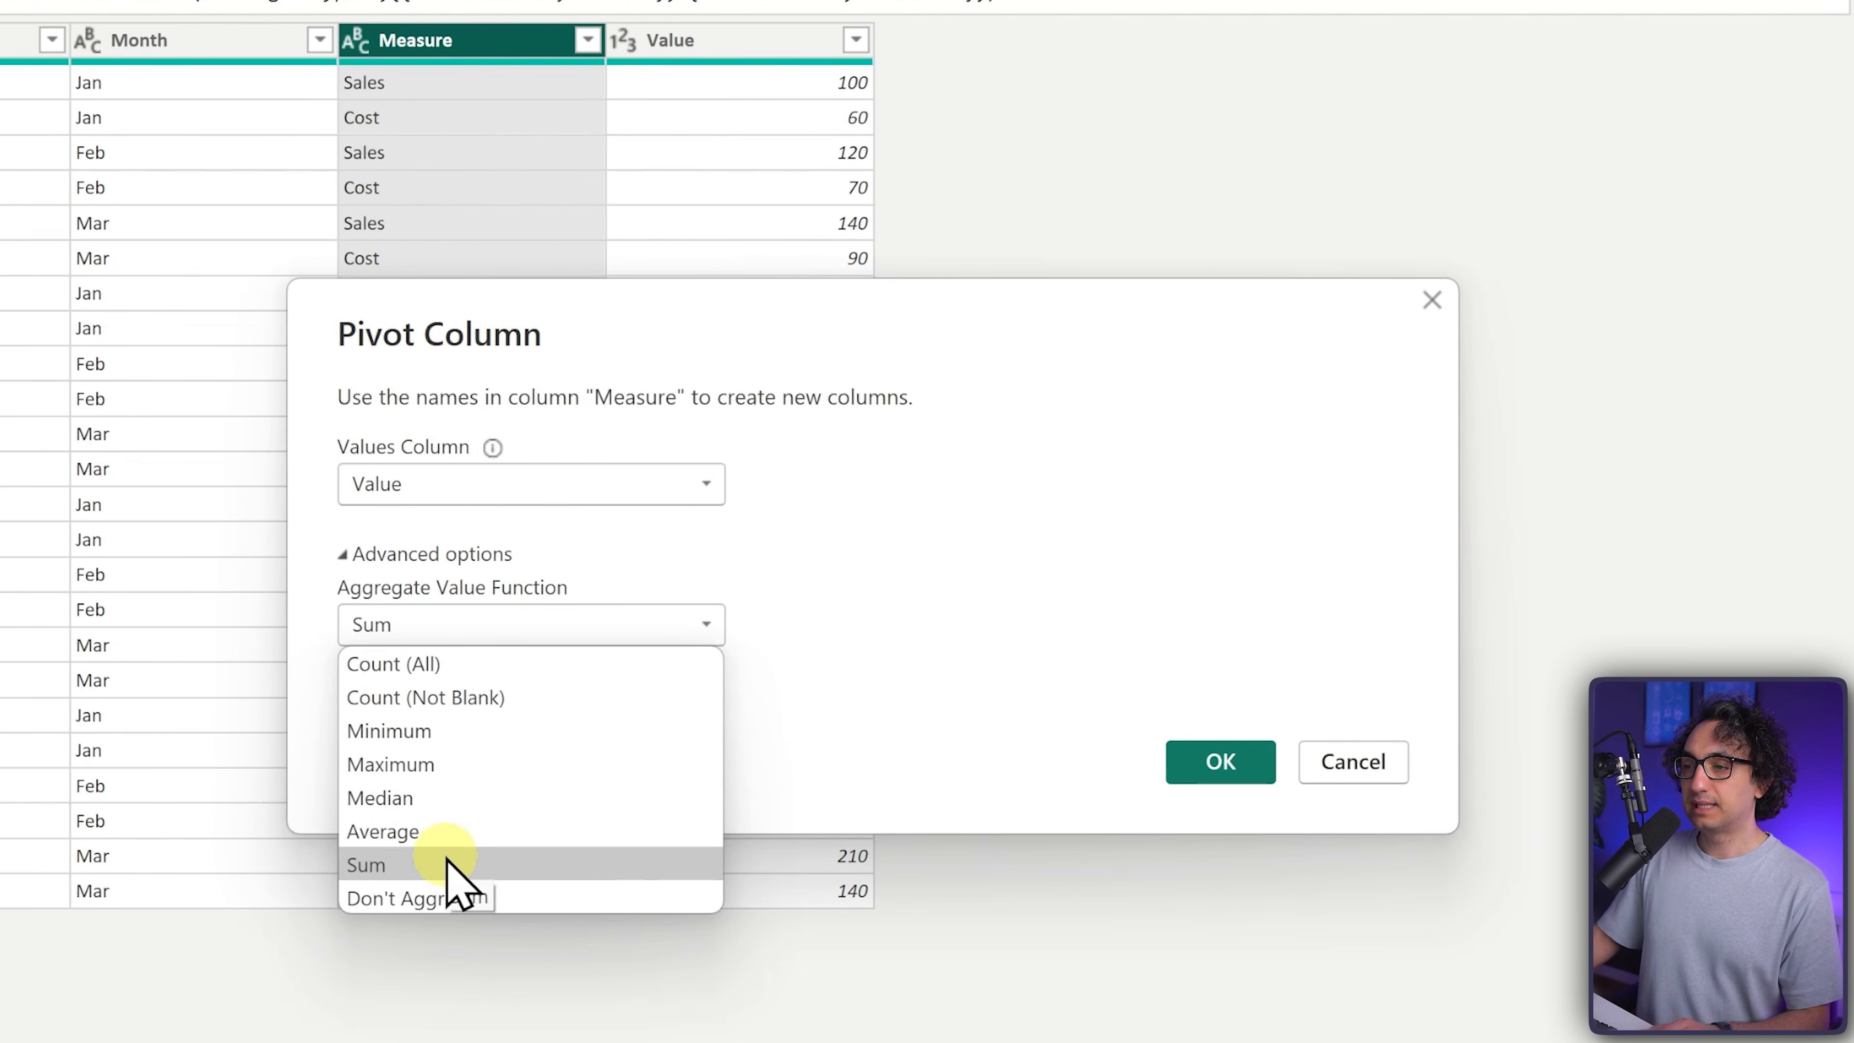
{"action": "left_click", "coordinate": [447, 873]}
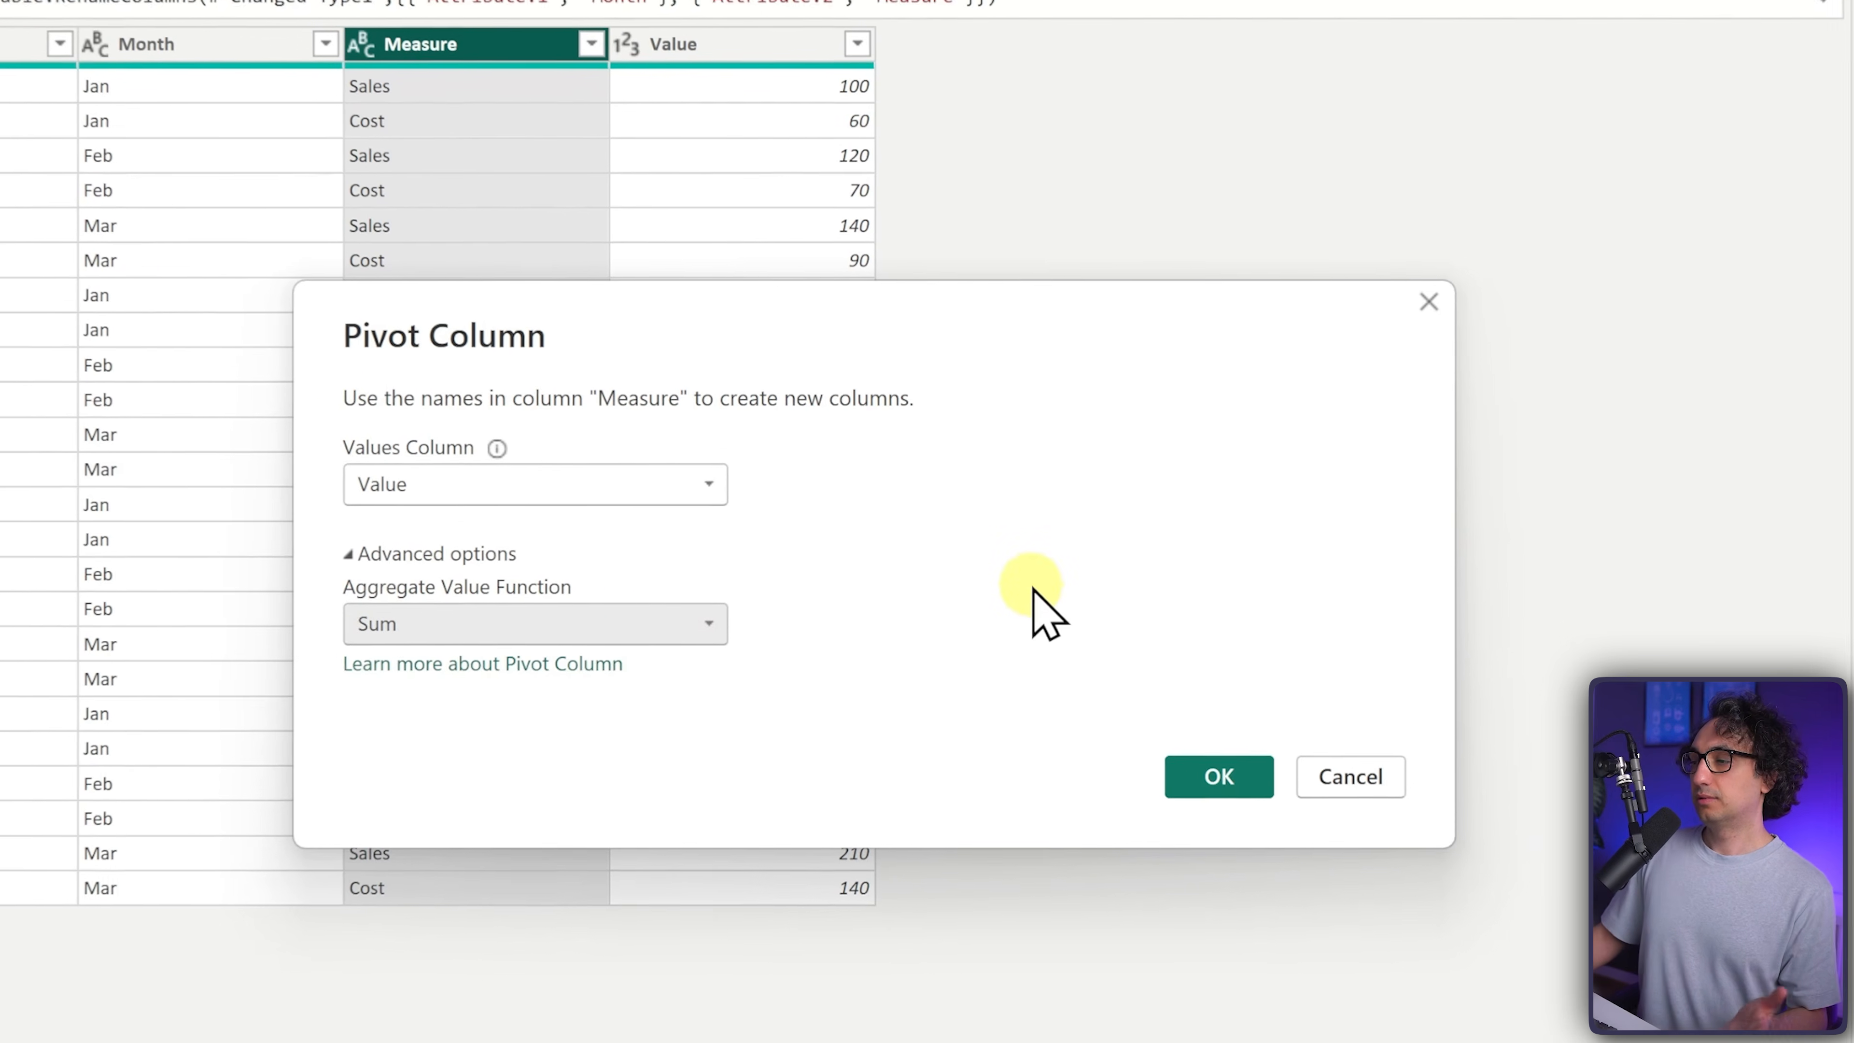
{"action": "left_click", "coordinate": [1219, 777]}
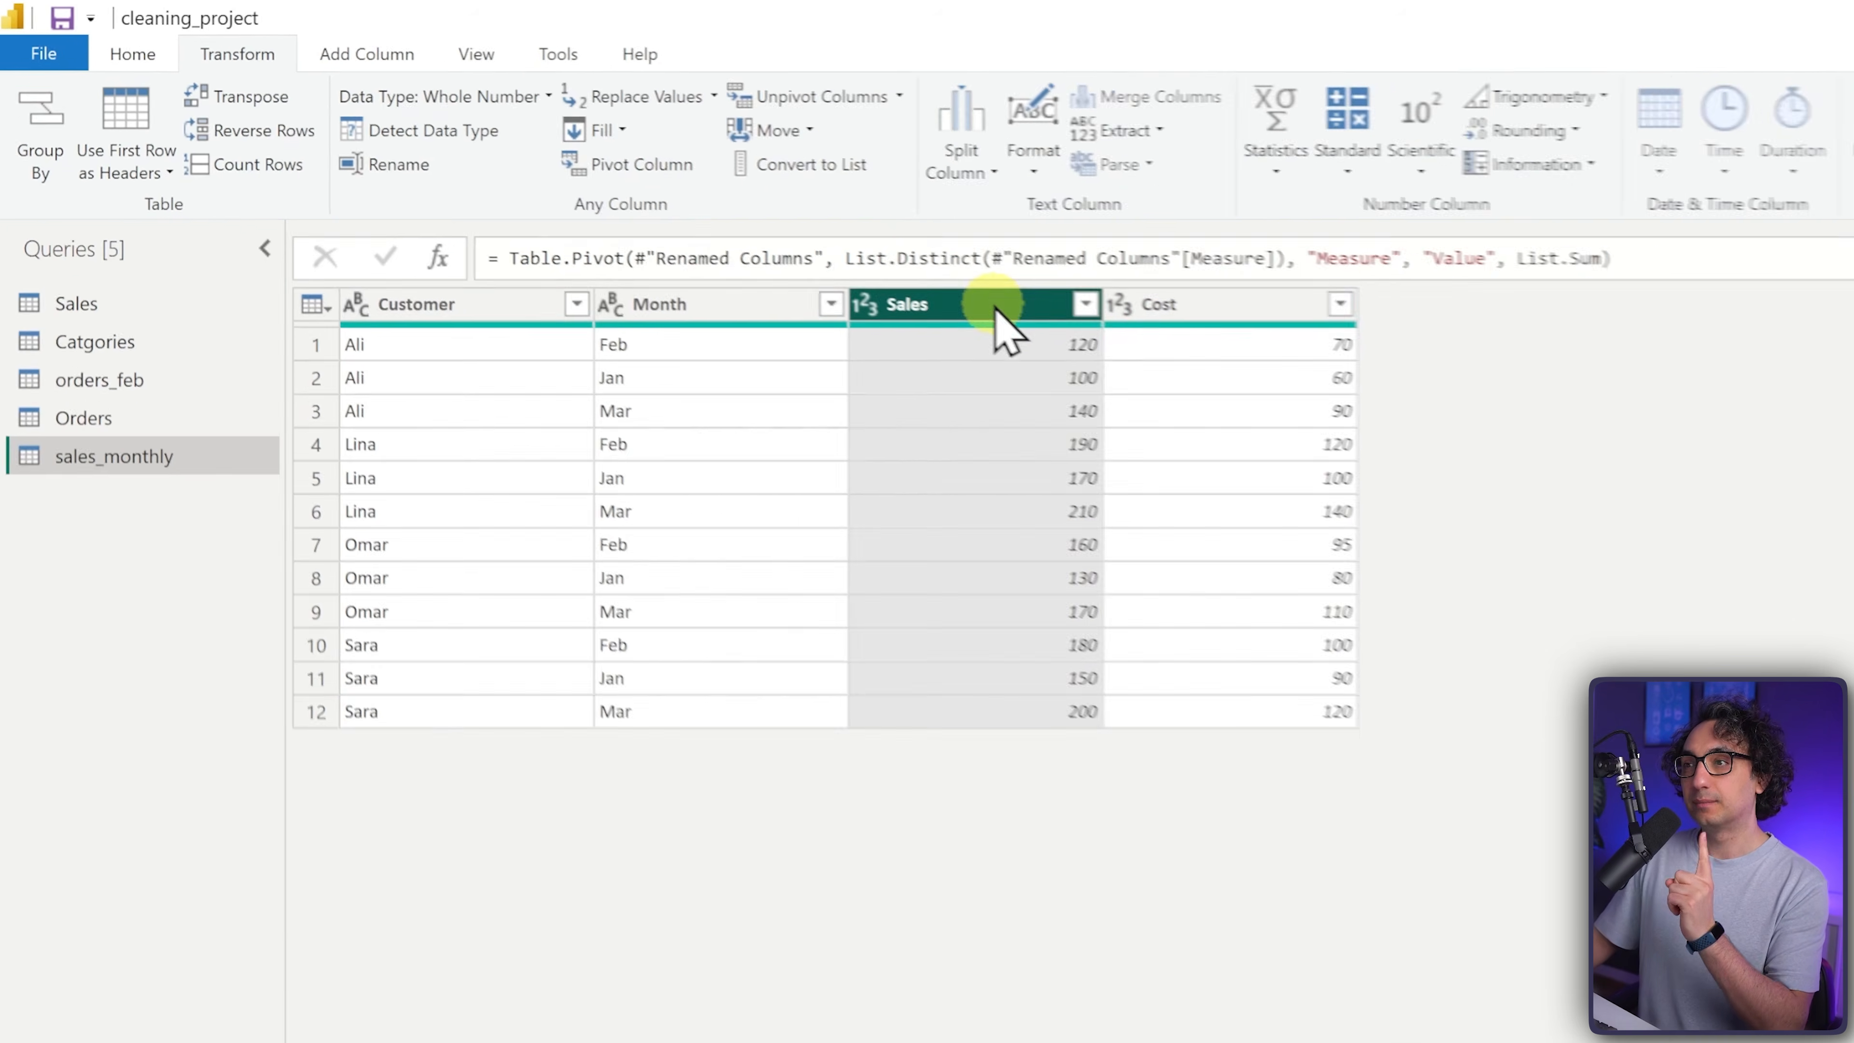
- Examine the pivoted Sales and Cost columns and compare them with the Month column
{"action": "left_click", "coordinate": [1186, 307]}
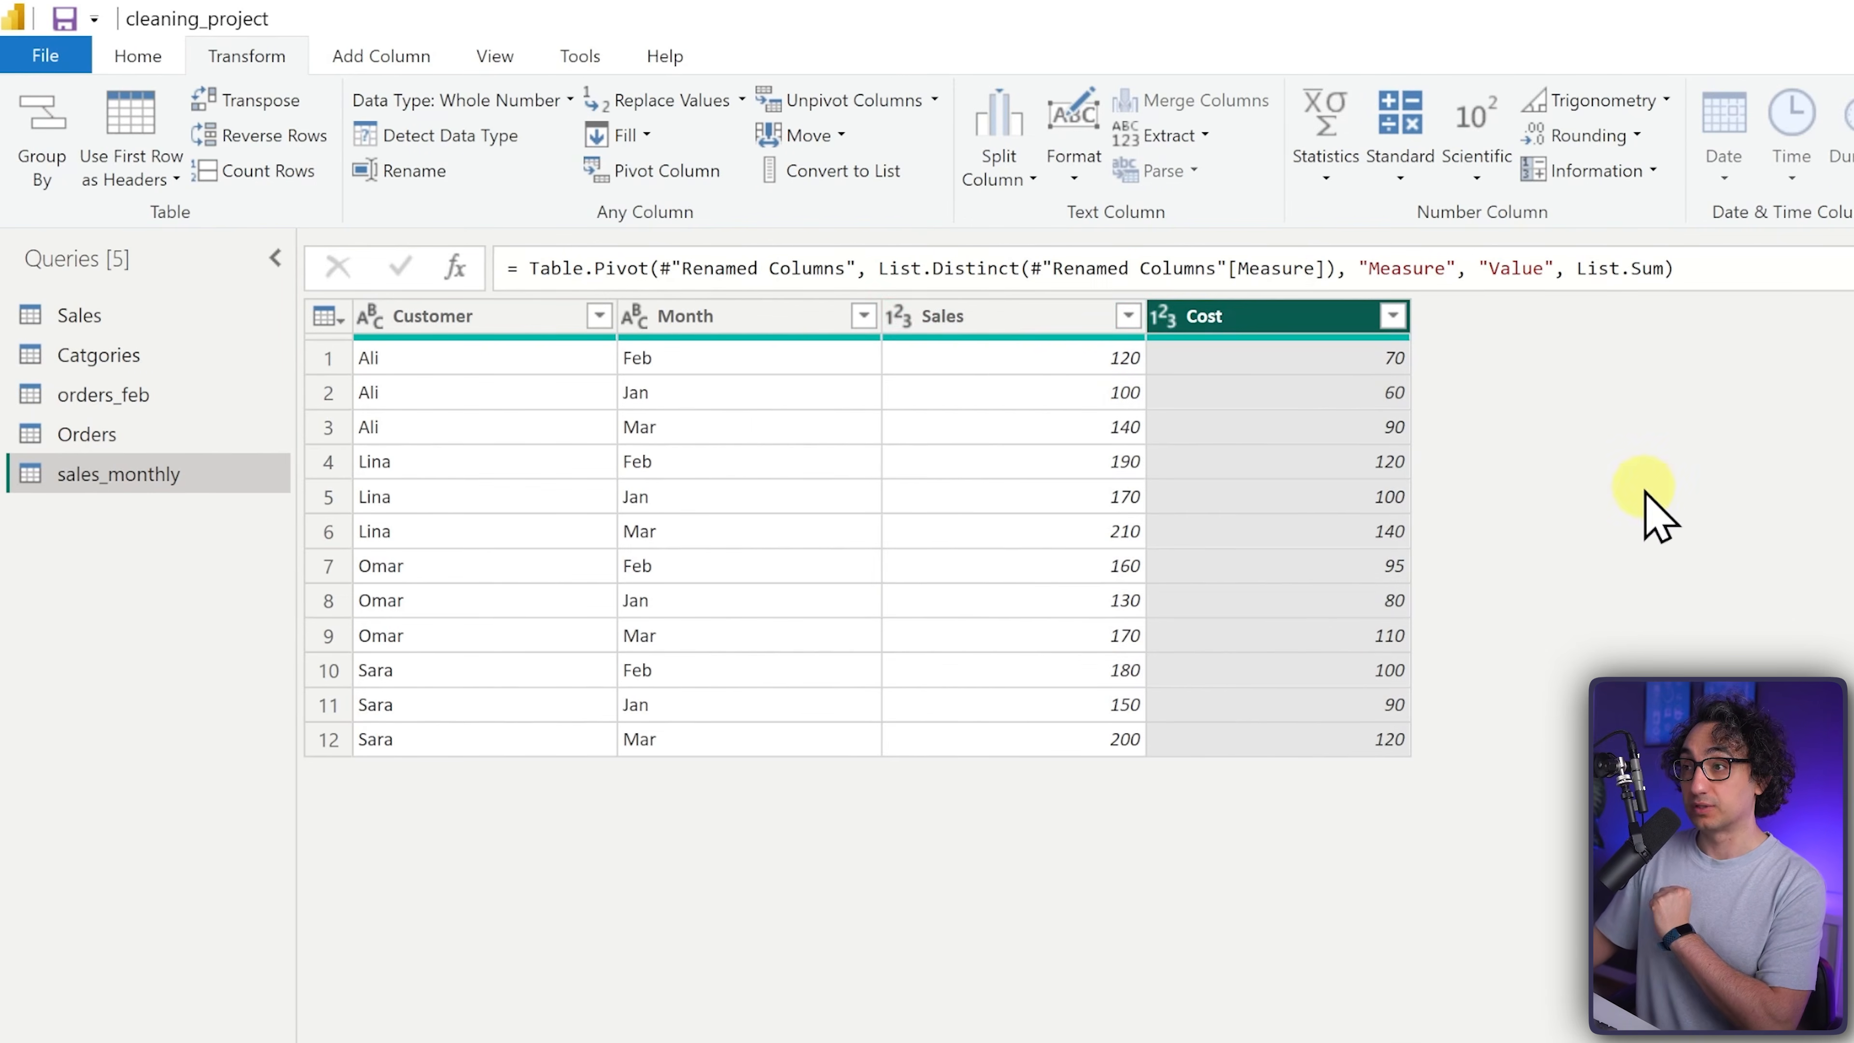
{"action": "left_click", "coordinate": [971, 318]}
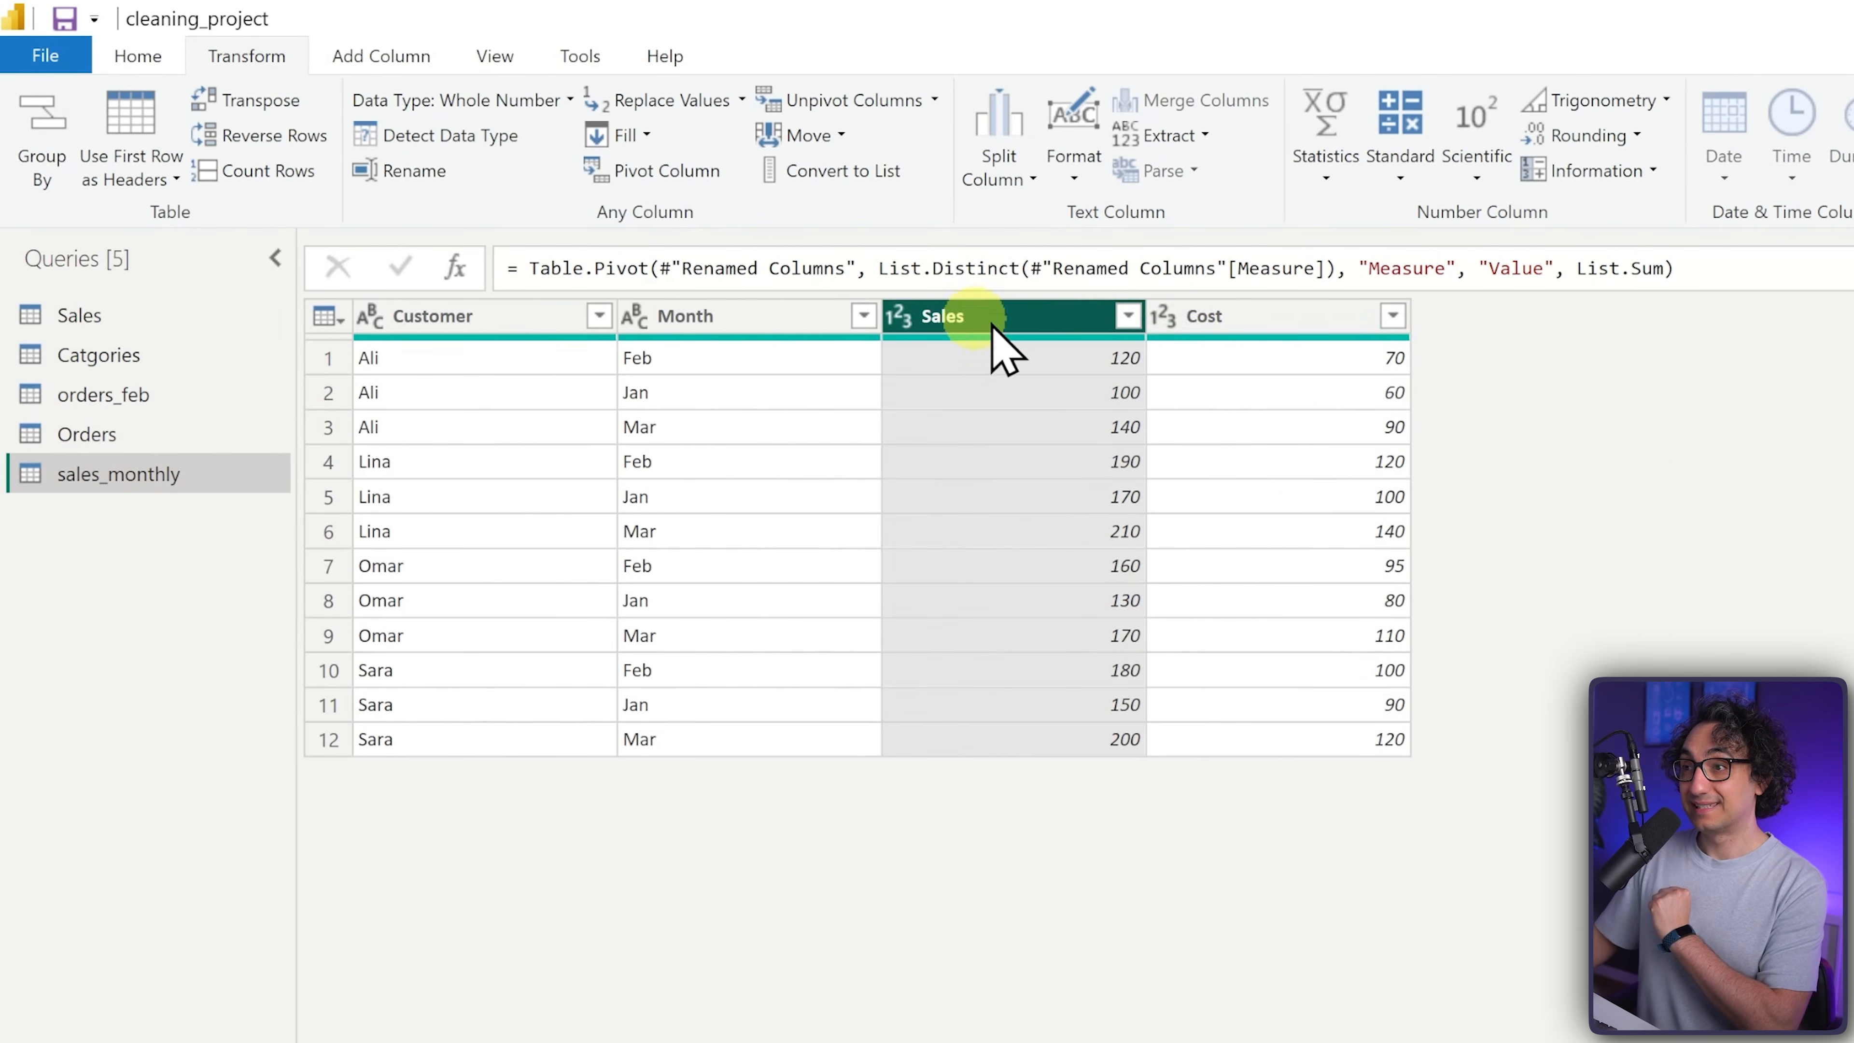
{"action": "left_click", "coordinate": [1223, 315]}
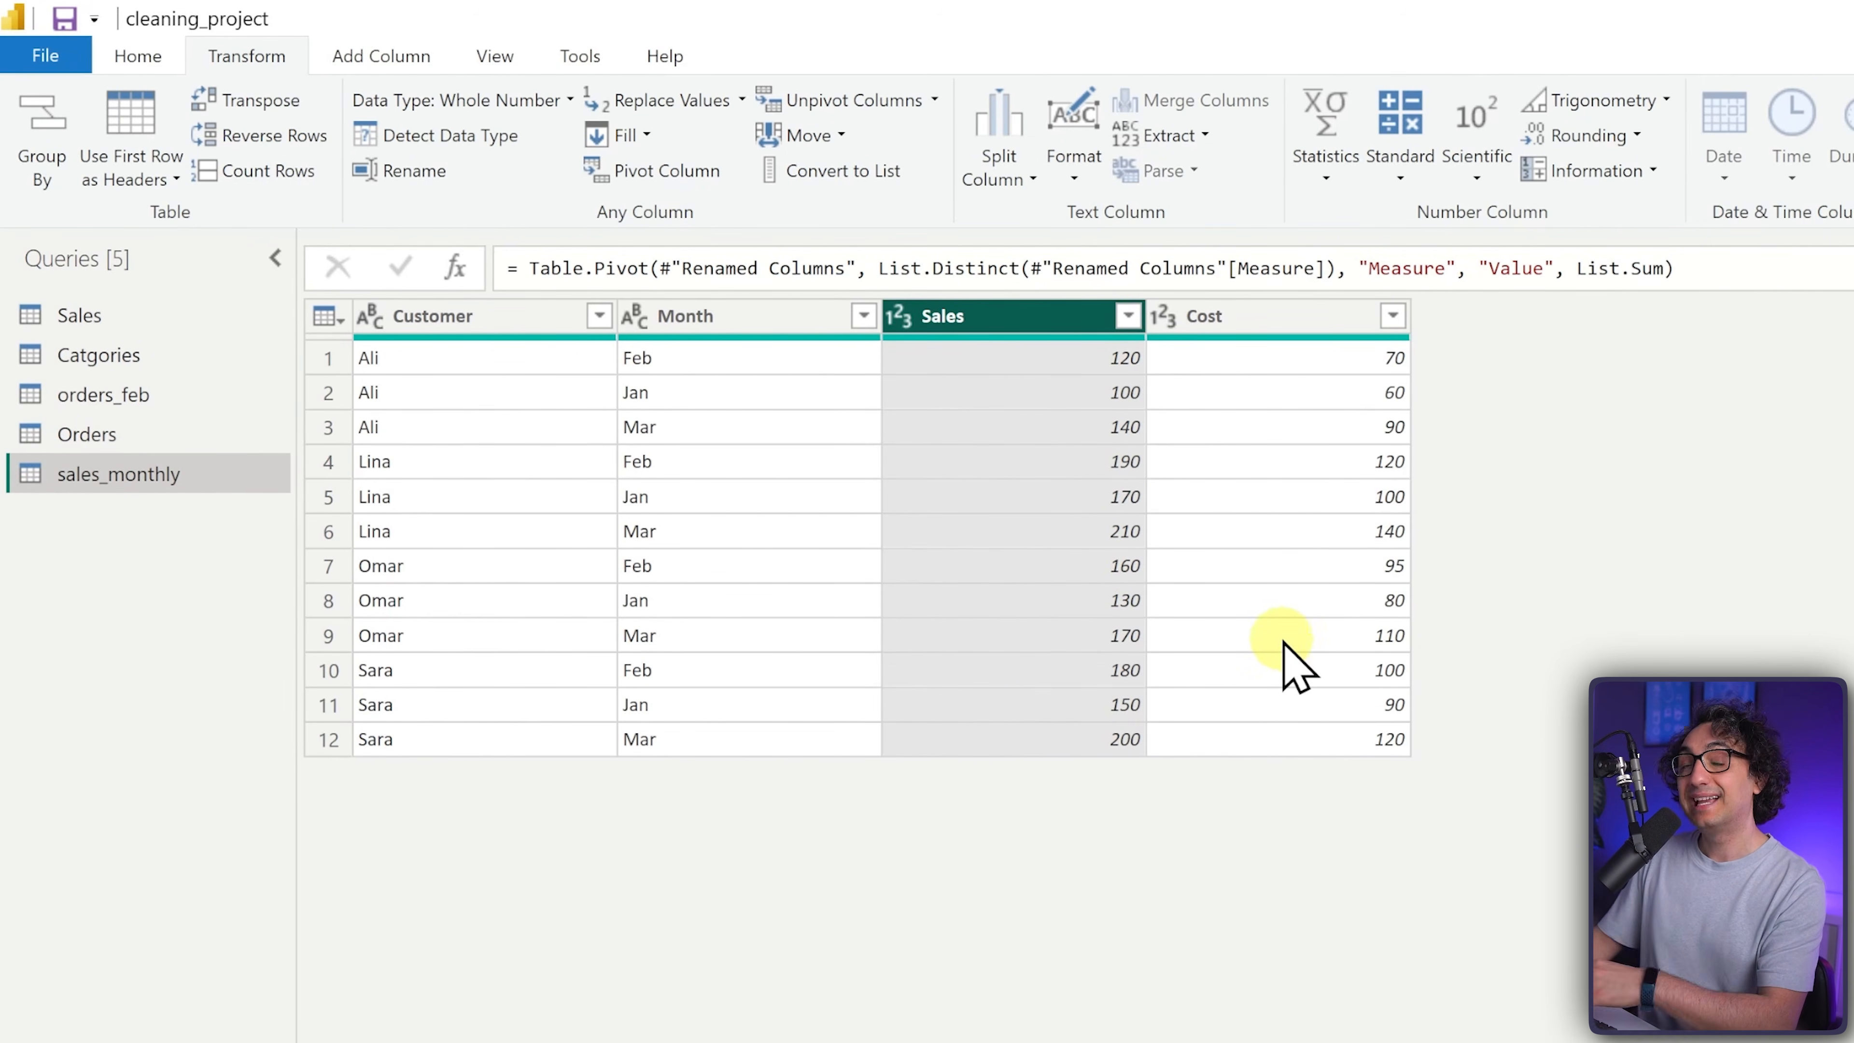
{"action": "left_click", "coordinate": [1323, 329]}
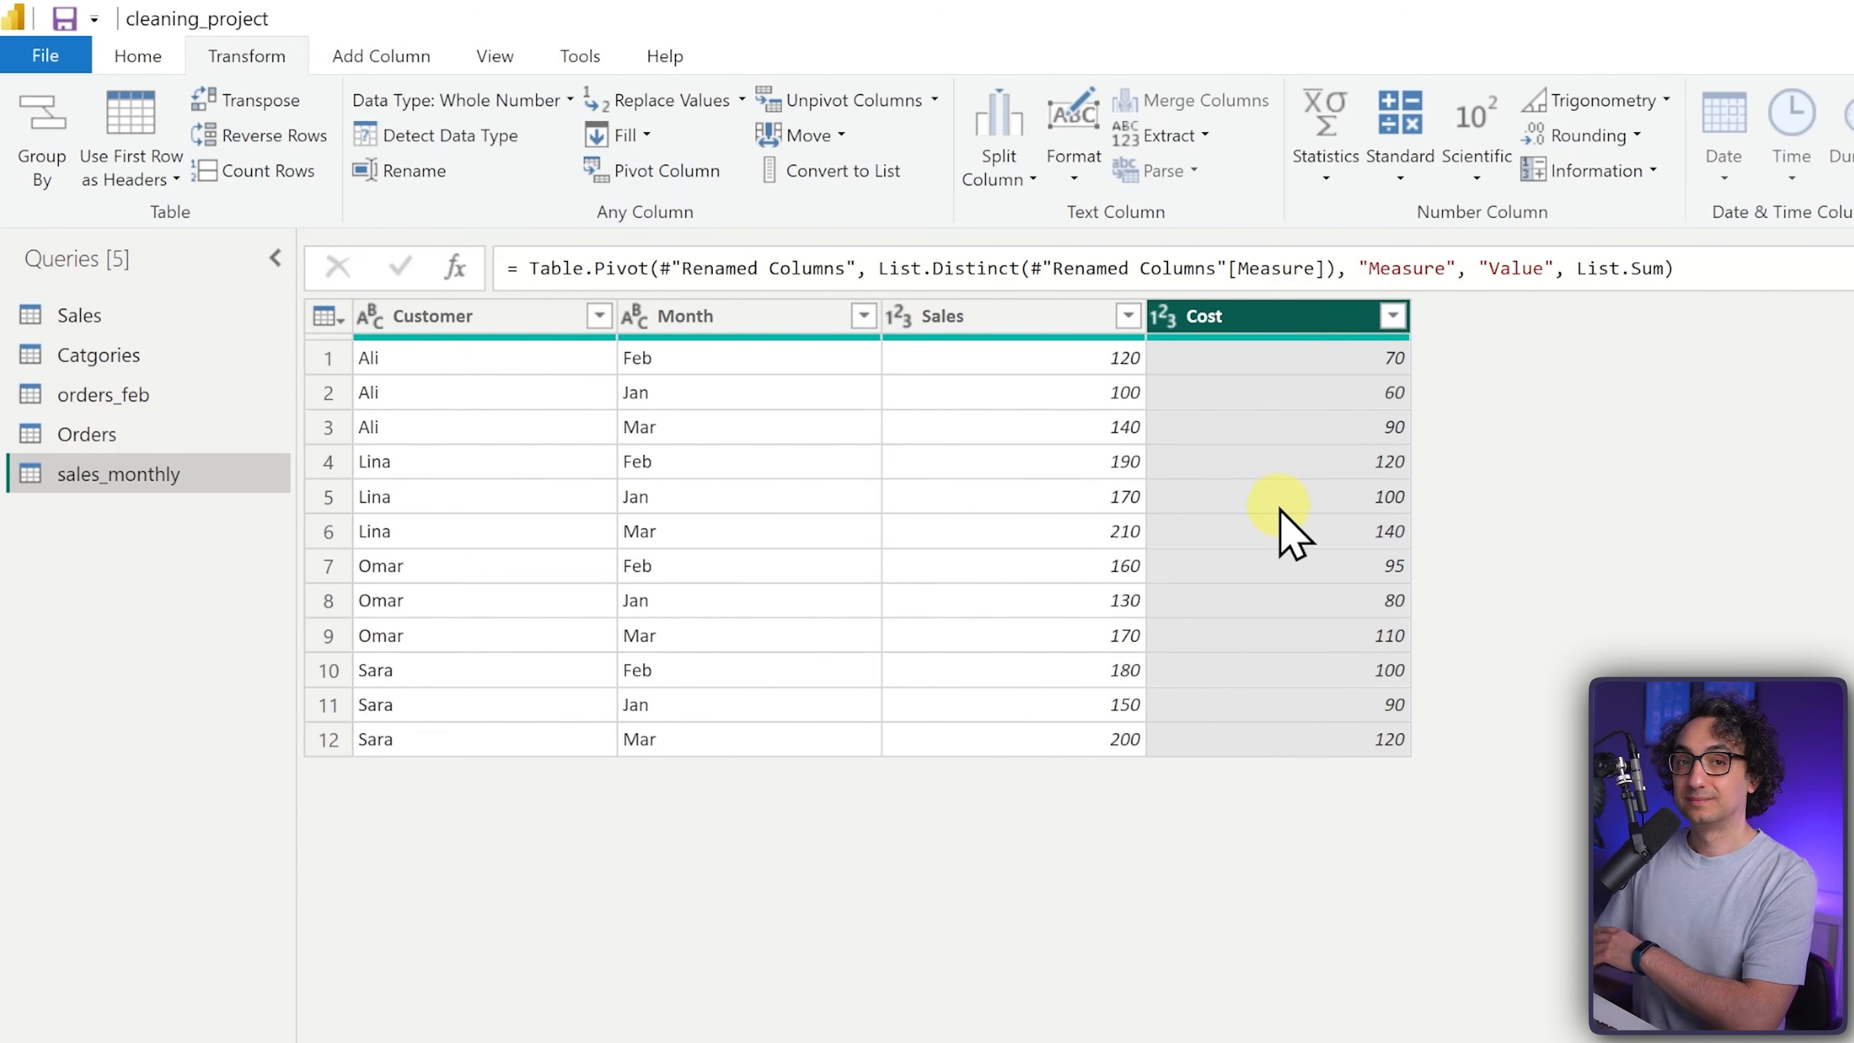
{"action": "left_click", "coordinate": [746, 454]}
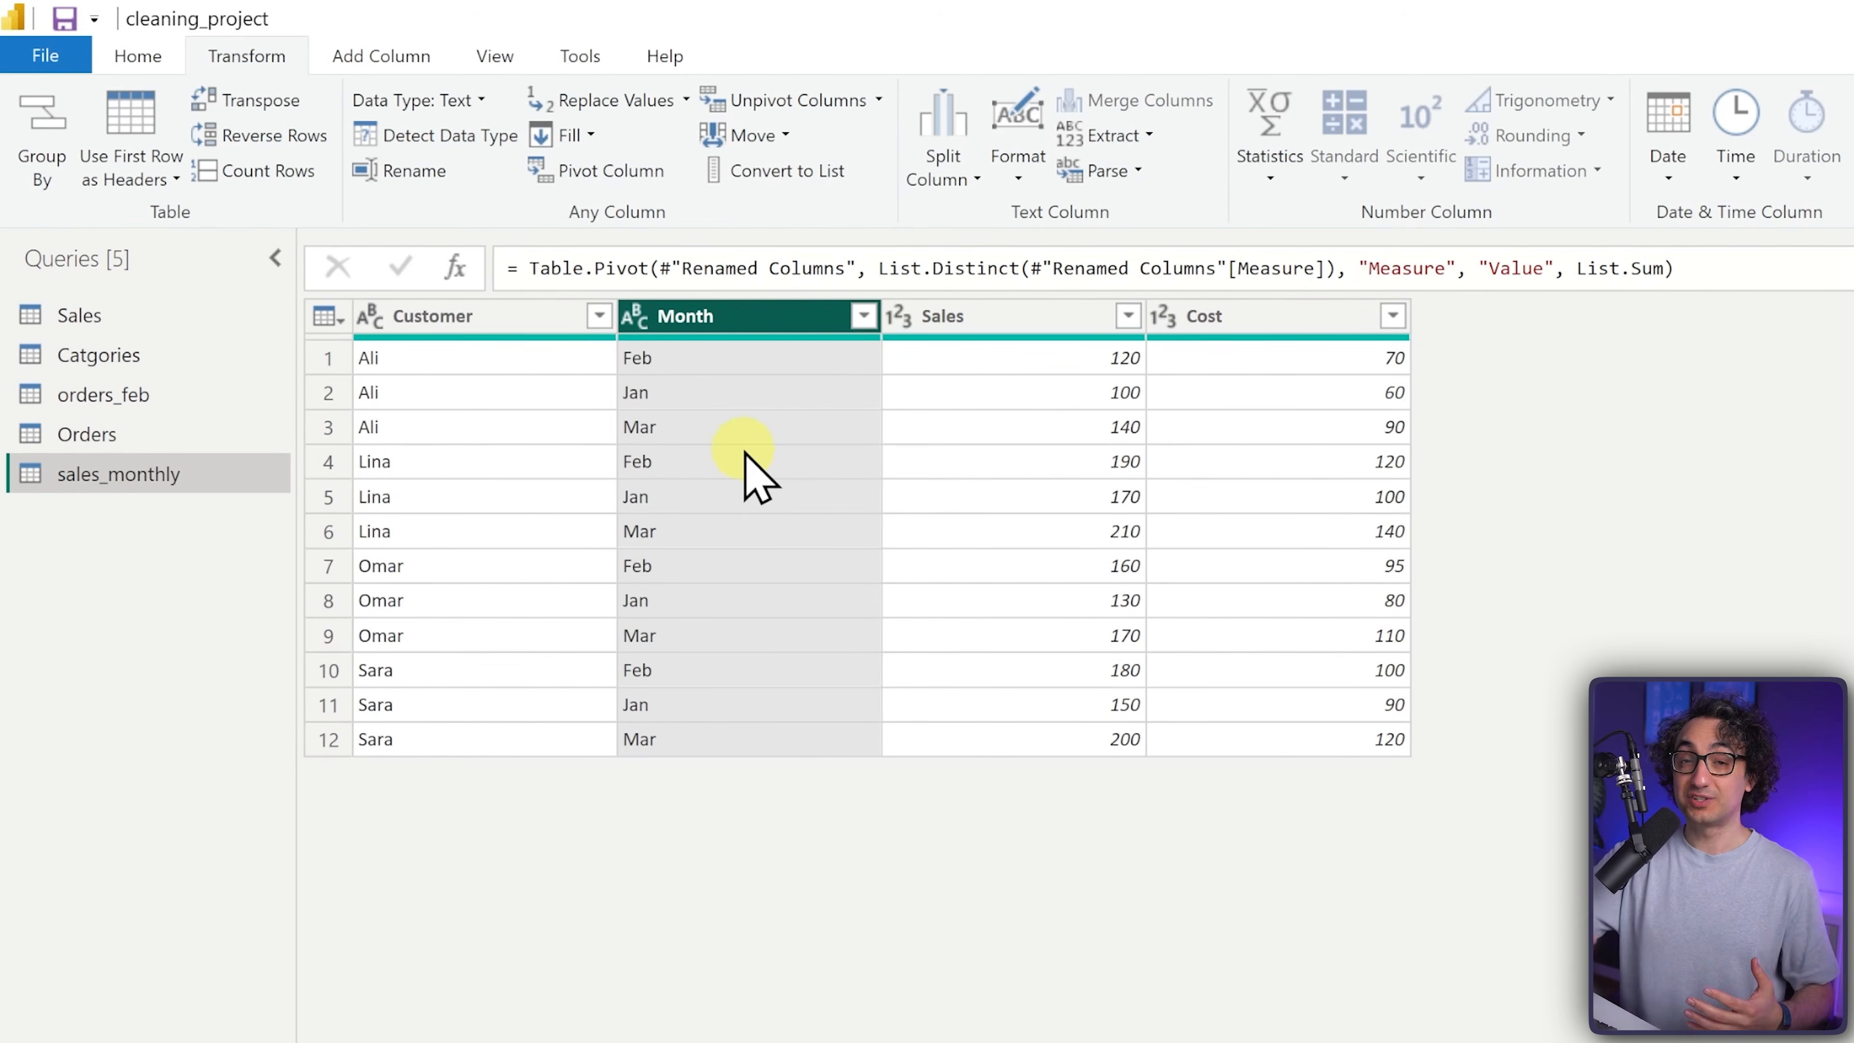